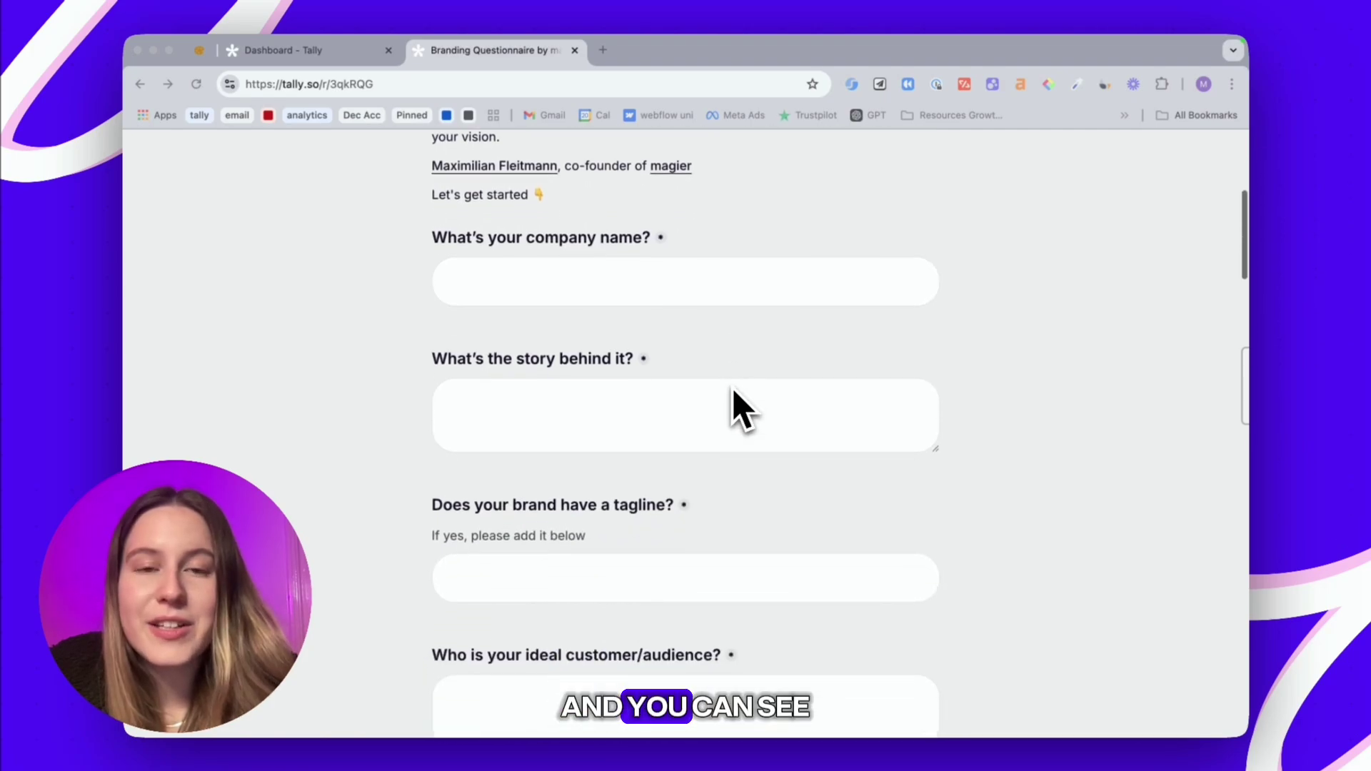
# Look through the published branding questionnaire, from its cover and title to the logo type and logo preference questions
pyautogui.scroll(-4, 621, 526)
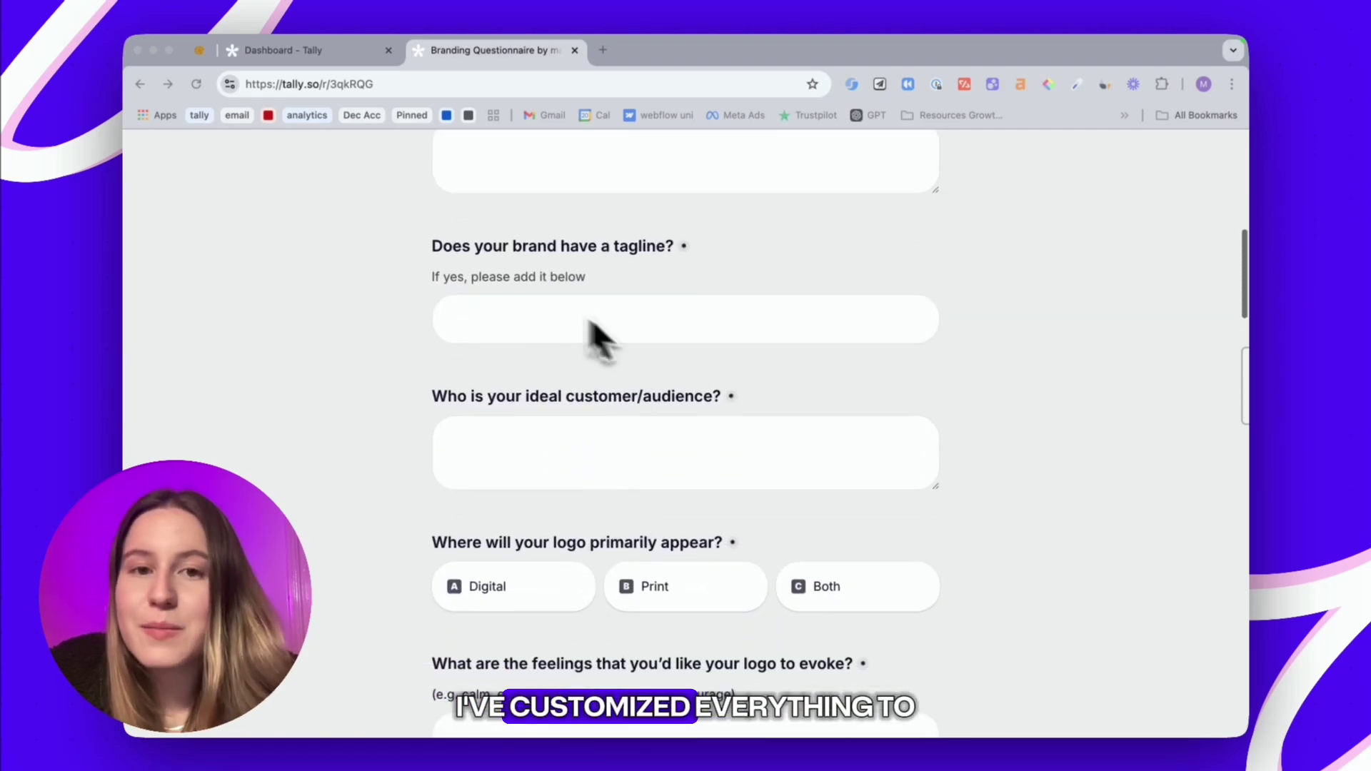
pyautogui.scroll(-5, 1041, 605)
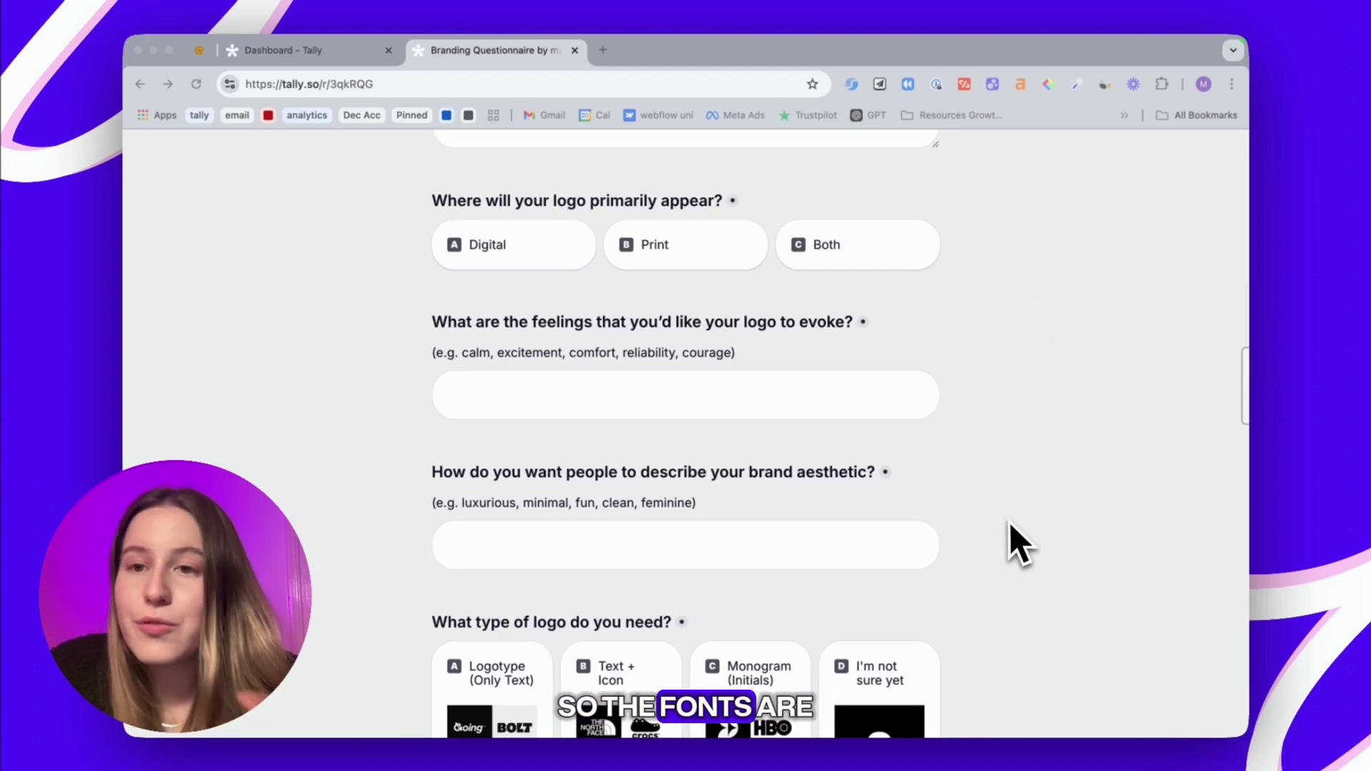
pyautogui.scroll(15, 1018, 546)
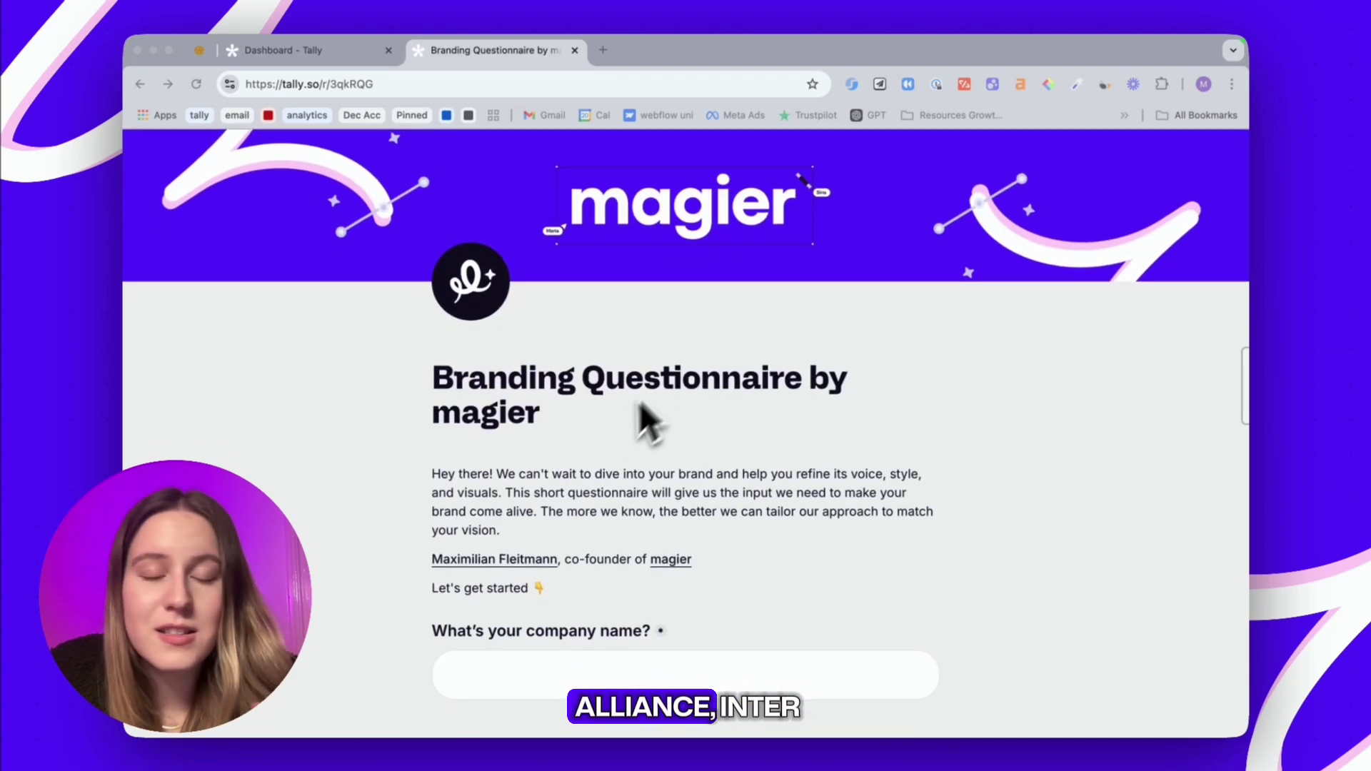
pyautogui.scroll(-18, 612, 506)
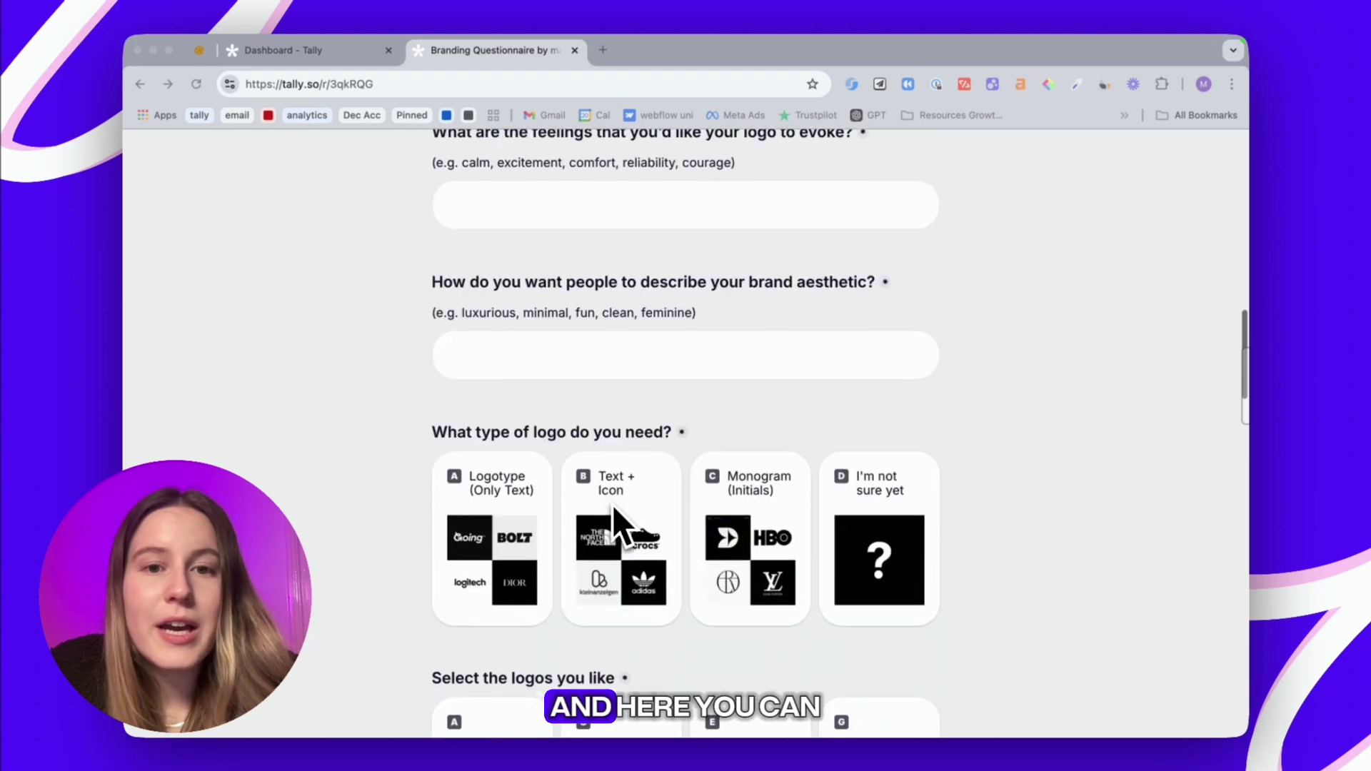
pyautogui.scroll(-9, 759, 581)
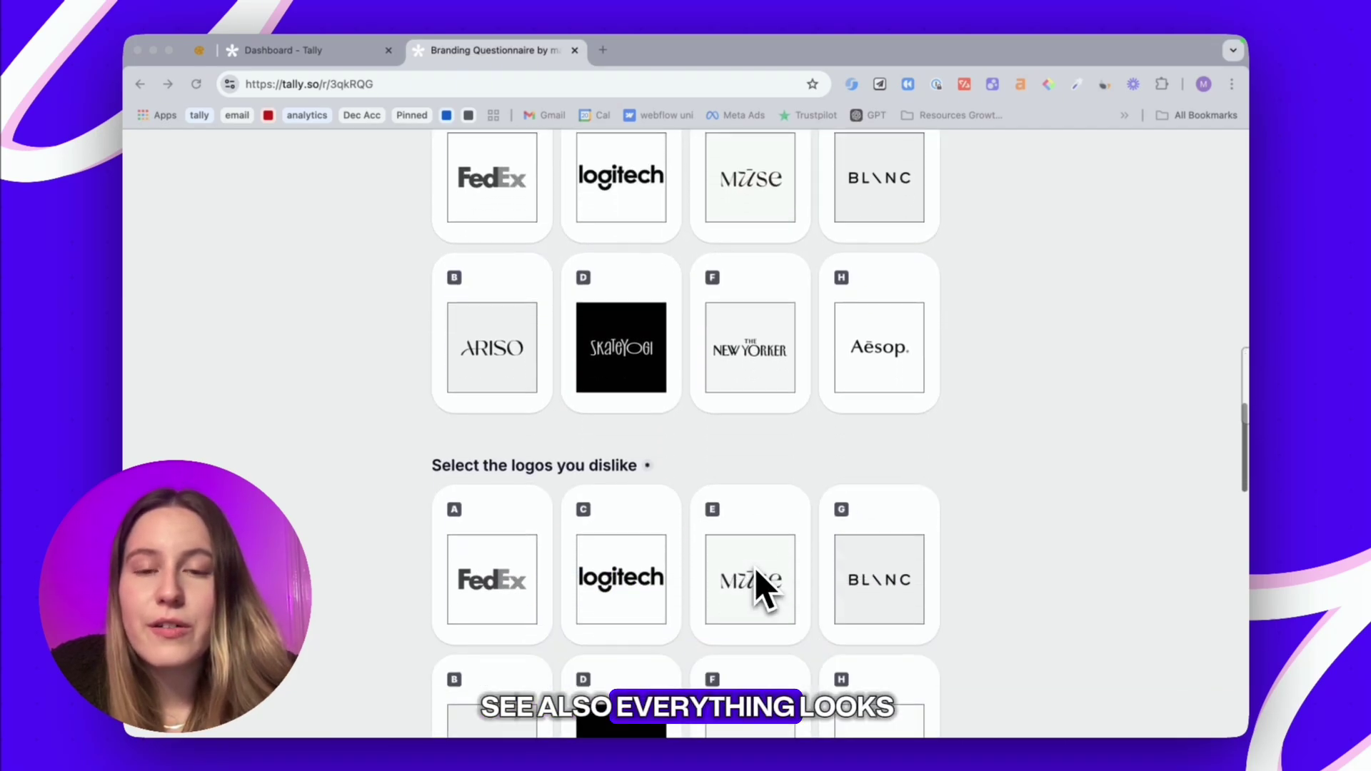
pyautogui.scroll(-2, 756, 569)
pyautogui.scroll(2, 755, 570)
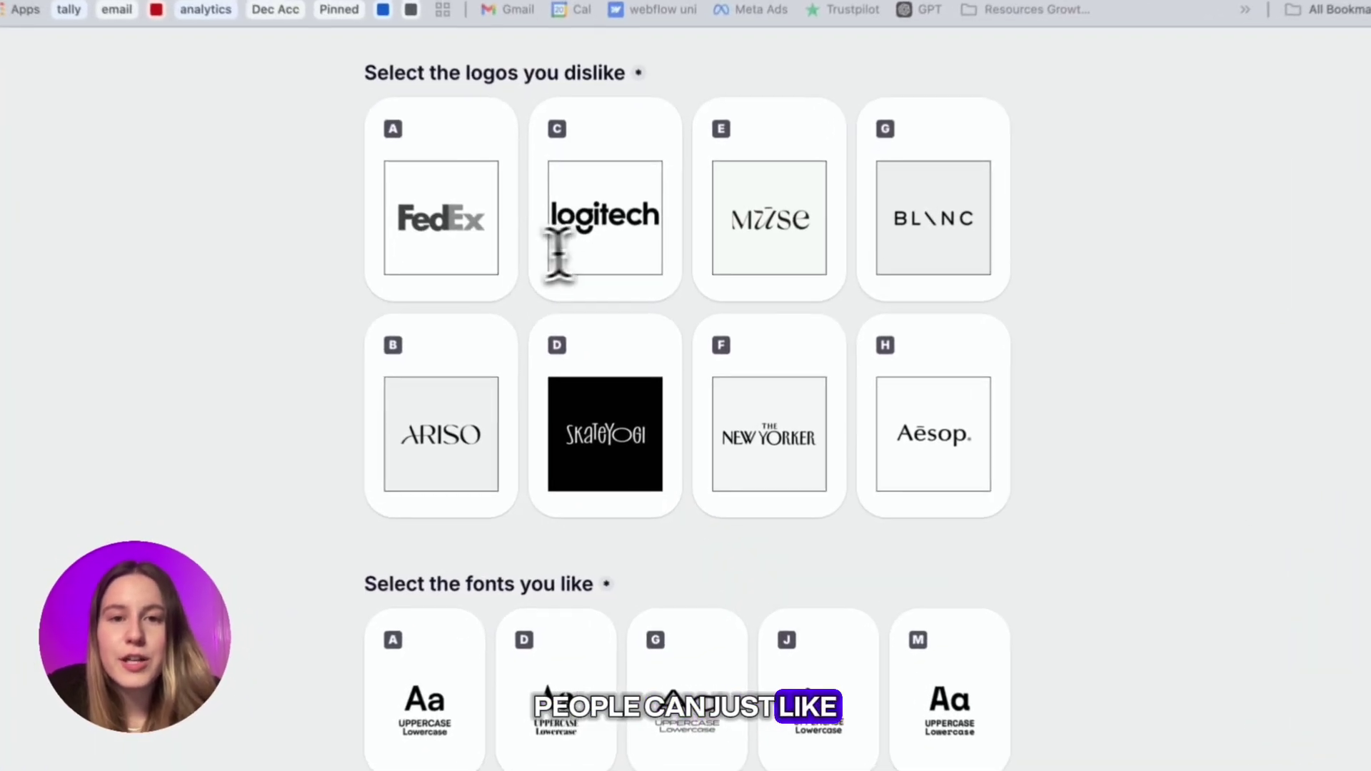
# Choose the logitech, Müse and Aēsop logos as the ones disliked
pyautogui.click(630, 311)
pyautogui.click(765, 245)
pyautogui.click(917, 442)
# Select fonts L, I and F as the liked fonts and view the remaining color questions
pyautogui.scroll(-10, 918, 564)
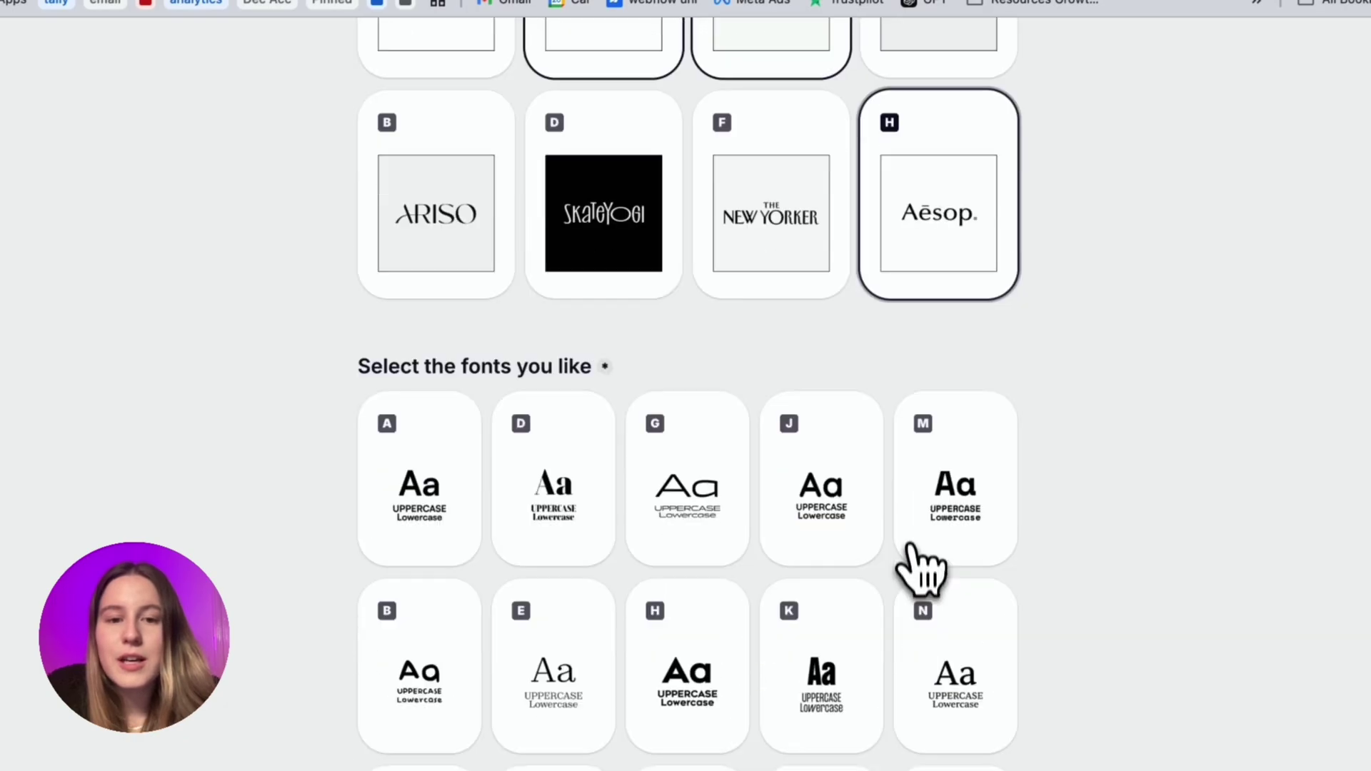
pyautogui.click(792, 422)
pyautogui.click(693, 414)
pyautogui.click(553, 414)
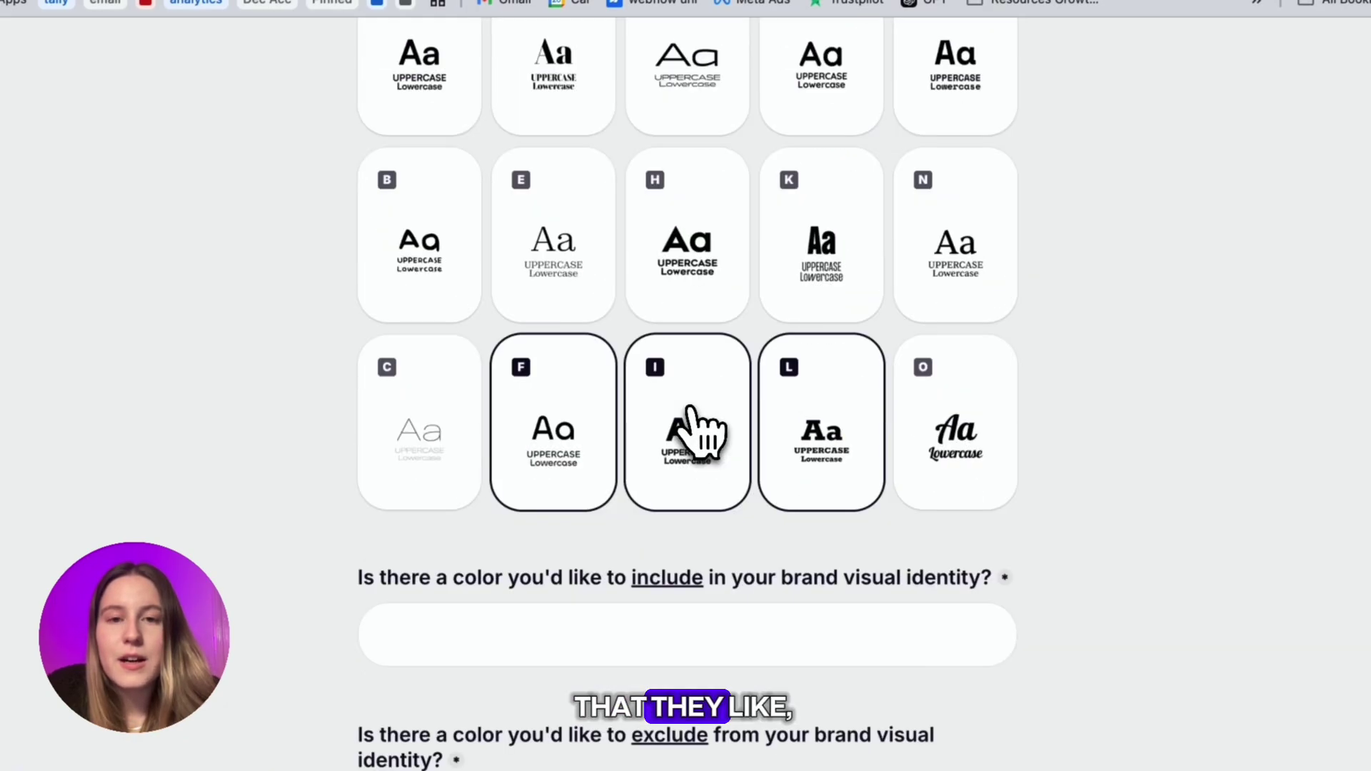
pyautogui.scroll(-5, 789, 469)
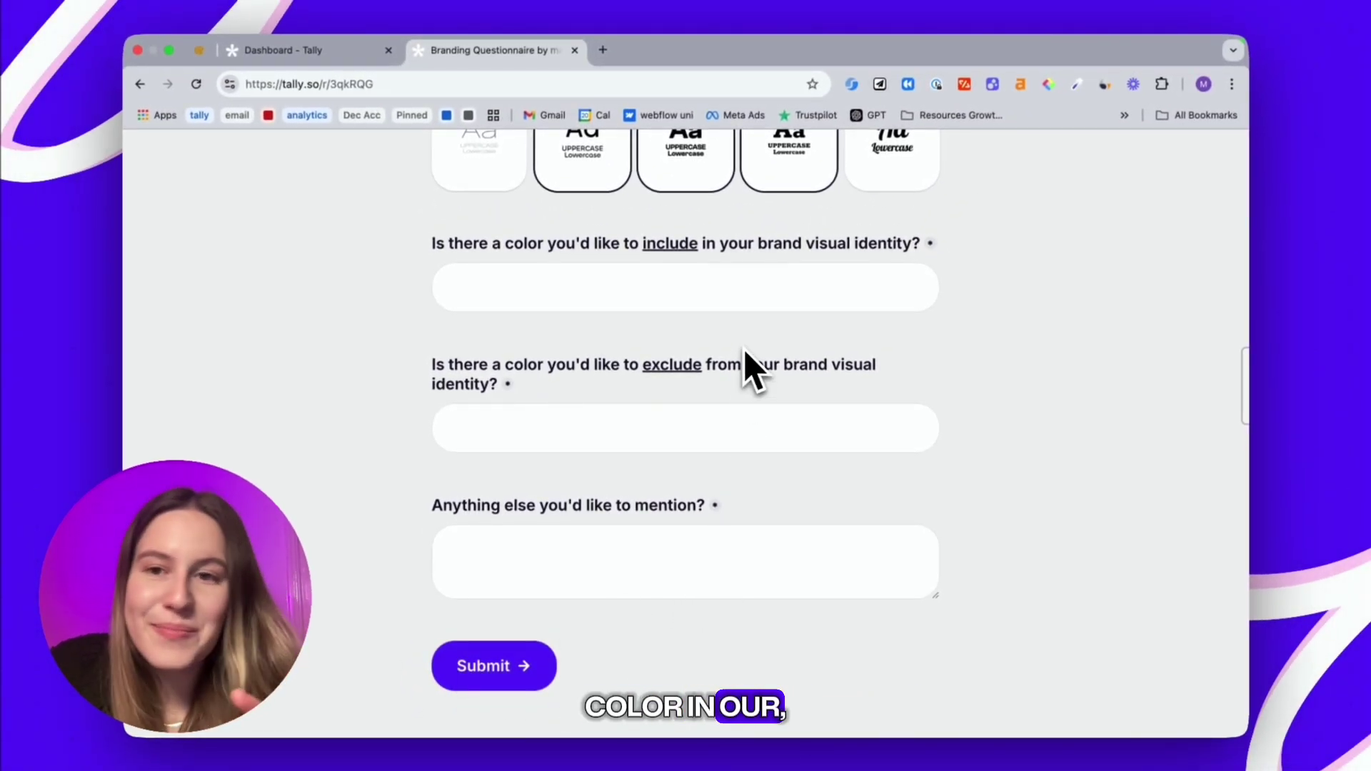
# Return to the workspace dashboard and open the "Branding Questionnaire by magier" form for editing
pyautogui.scroll(15, 747, 365)
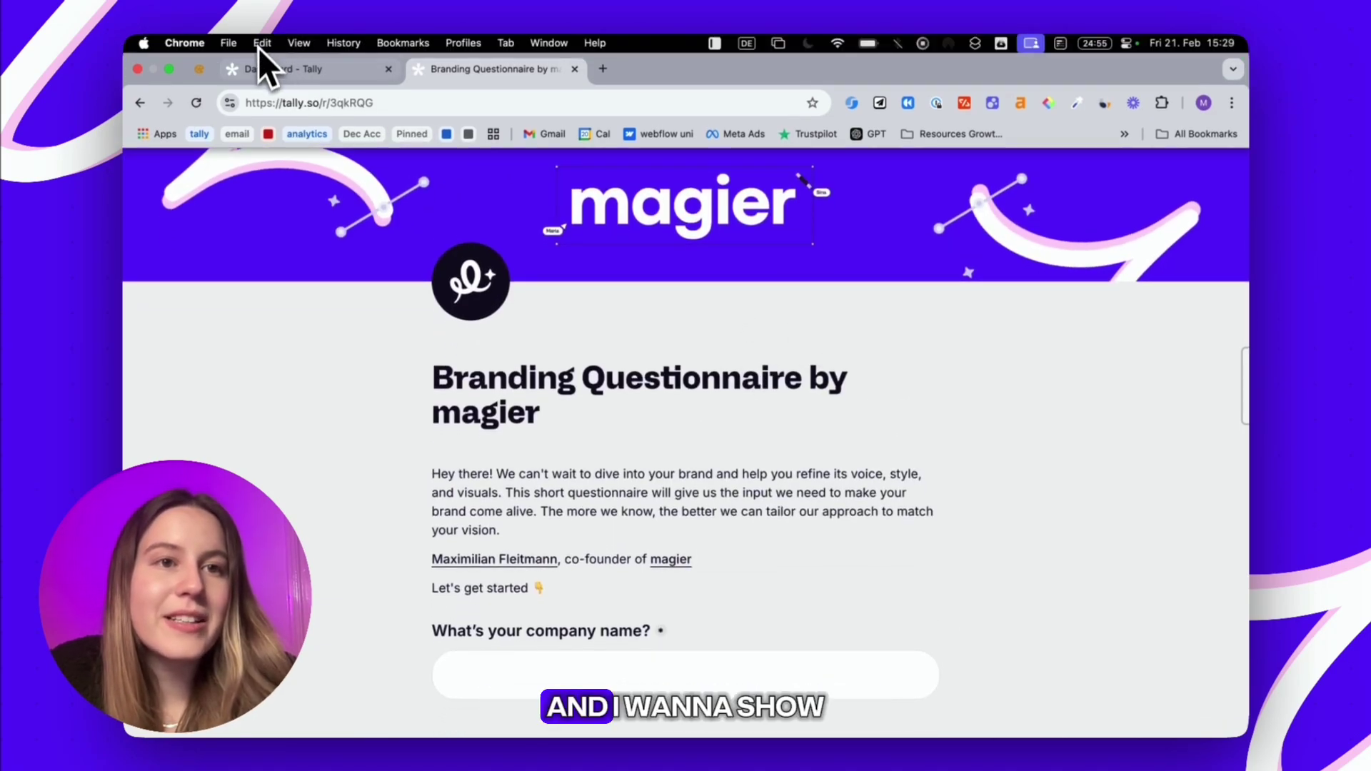
pyautogui.click(262, 71)
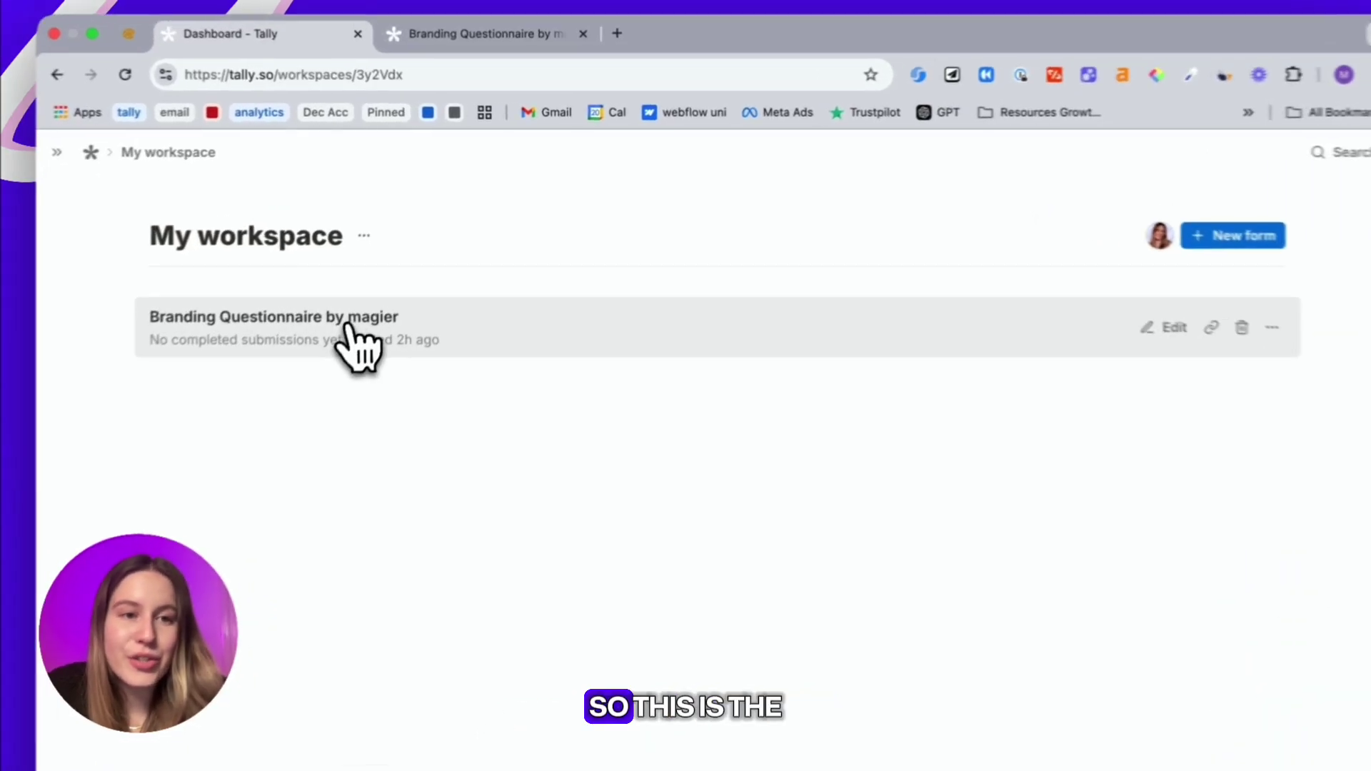
pyautogui.click(348, 325)
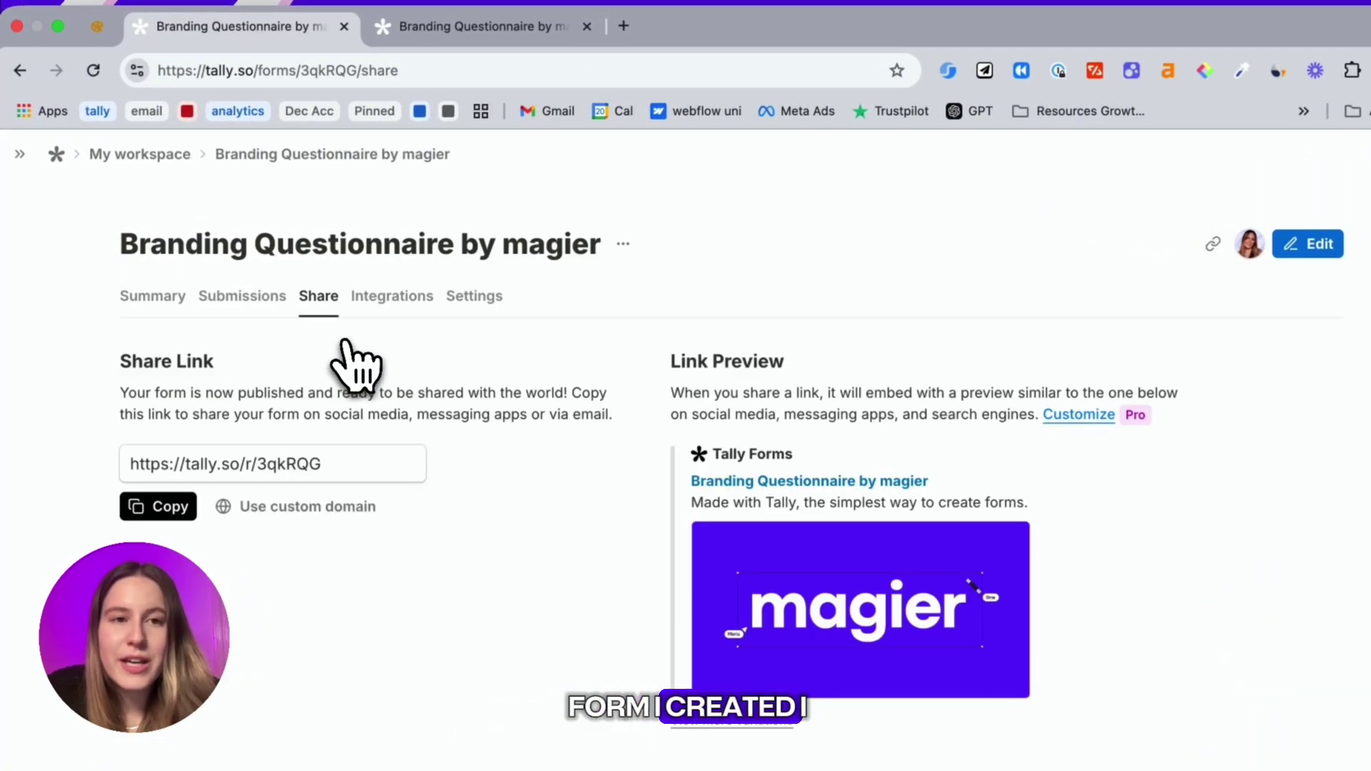
pyautogui.click(1307, 243)
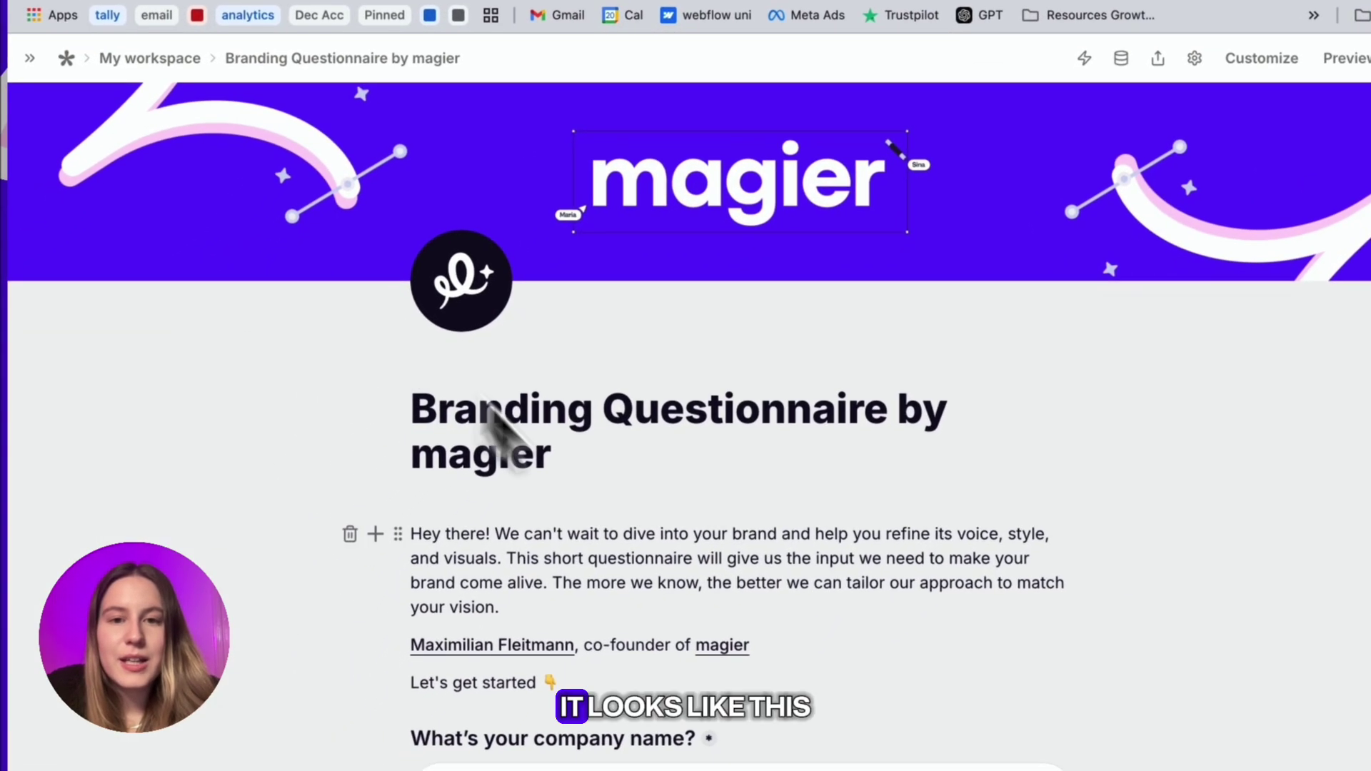
# Examine the form's question fields, including the options and placeholder of "What's your company name?"
pyautogui.scroll(-3, 667, 582)
pyautogui.scroll(-3, 657, 560)
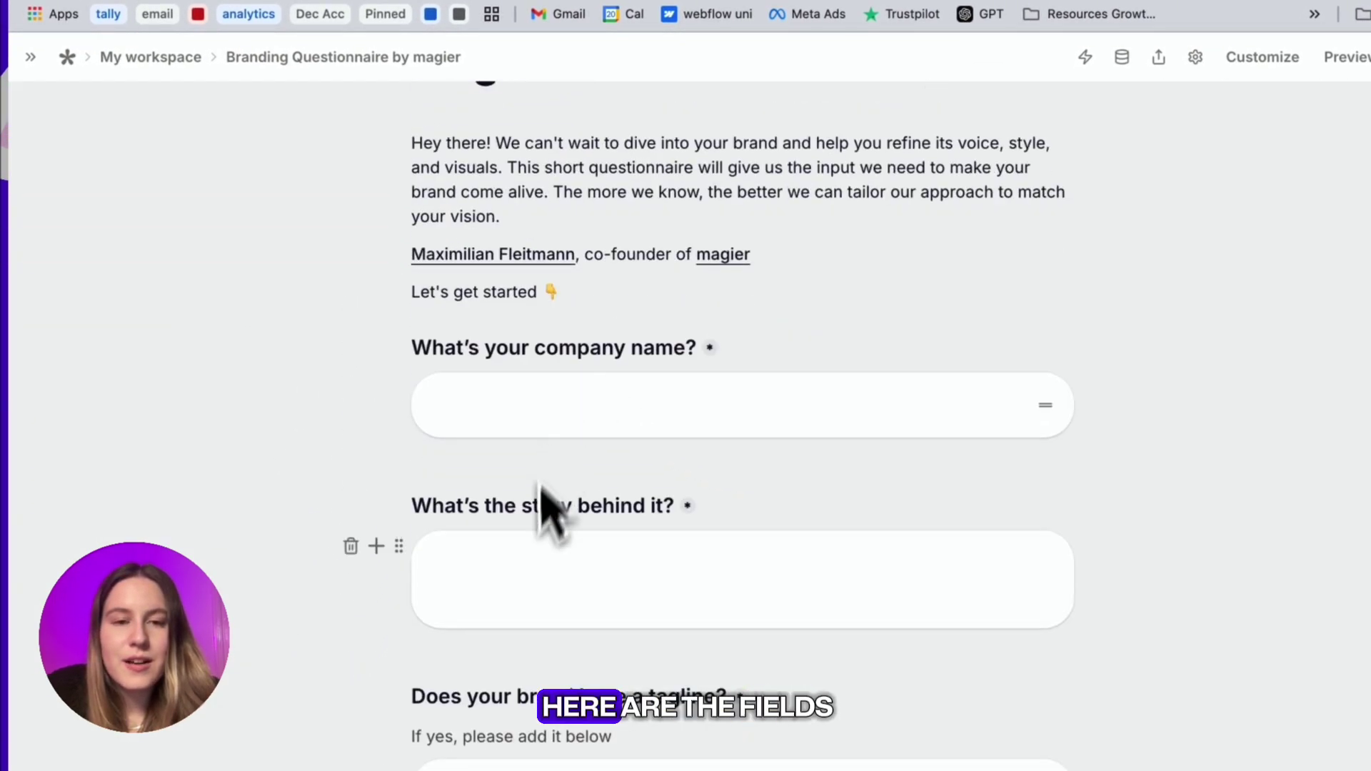
pyautogui.scroll(-1, 539, 379)
pyautogui.scroll(1, 500, 357)
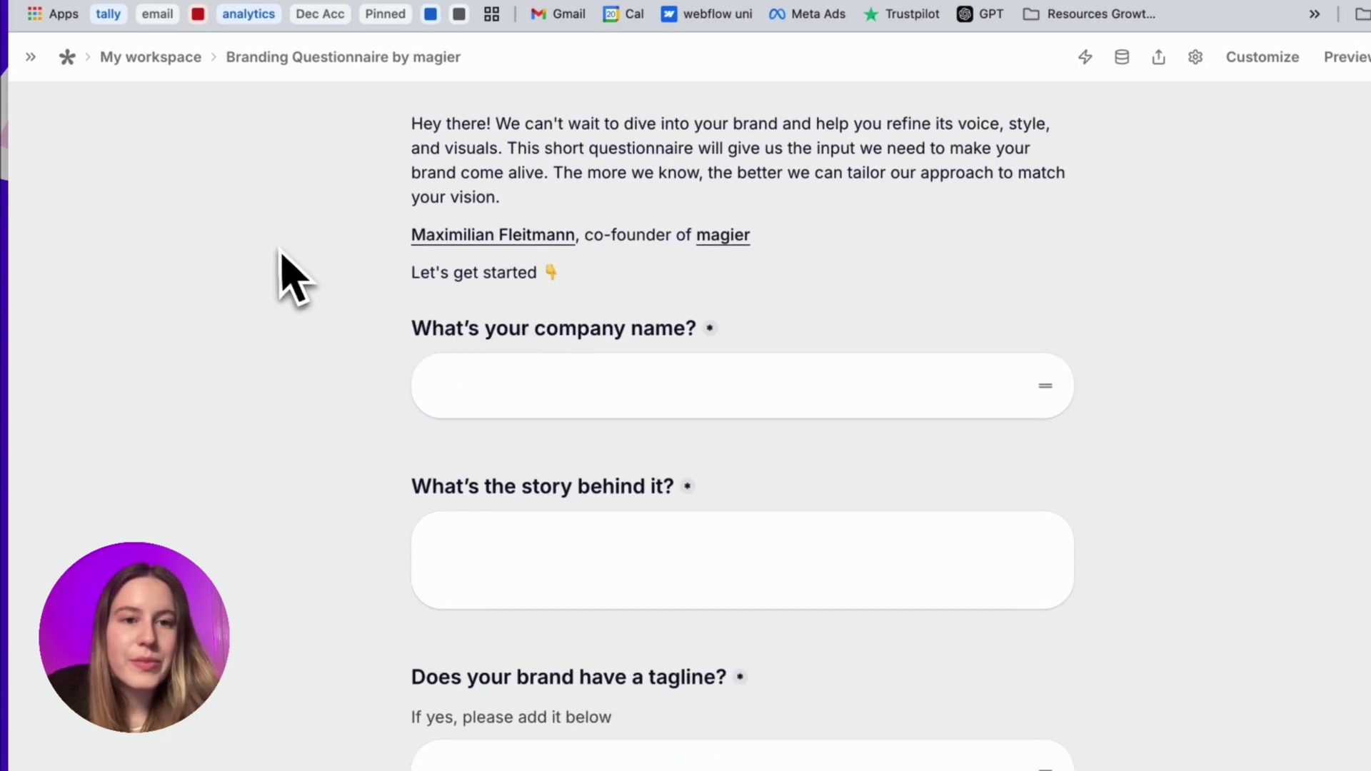
pyautogui.click(399, 329)
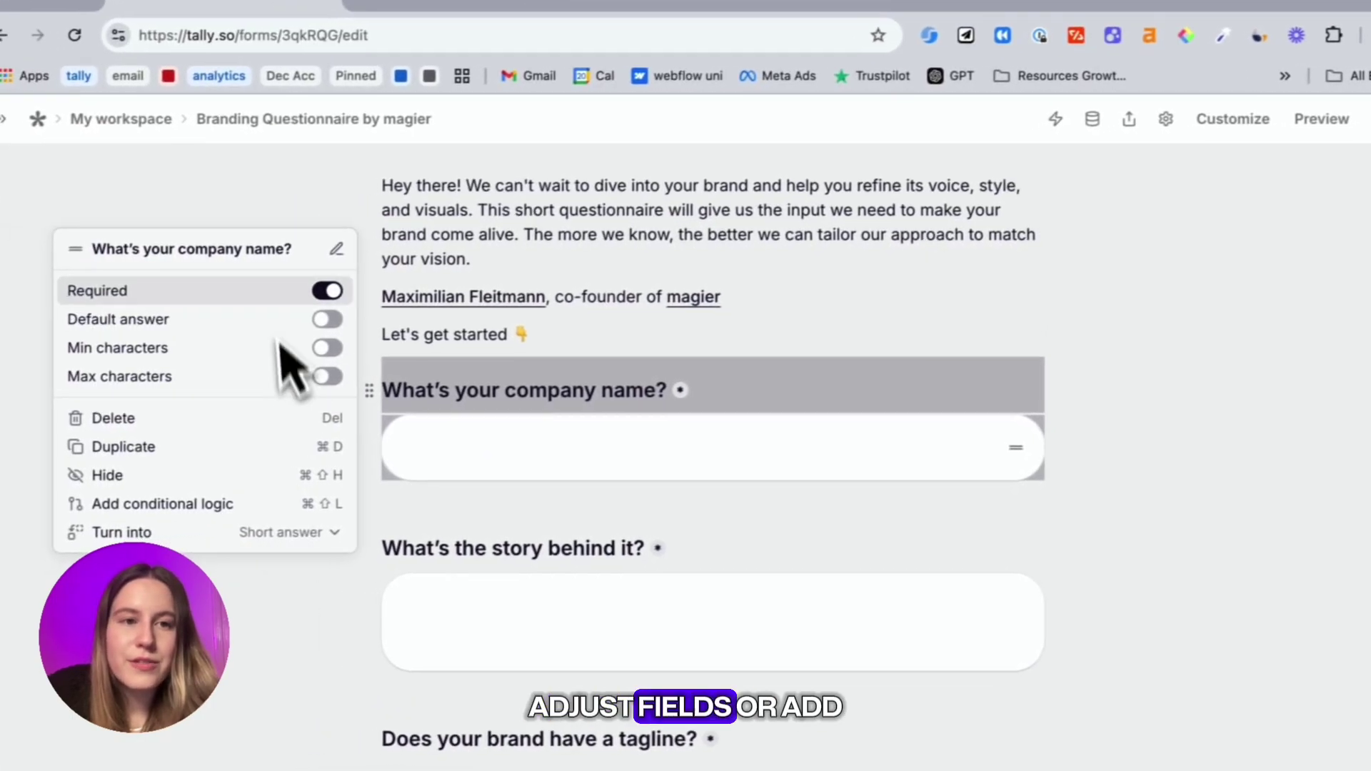
pyautogui.click(508, 418)
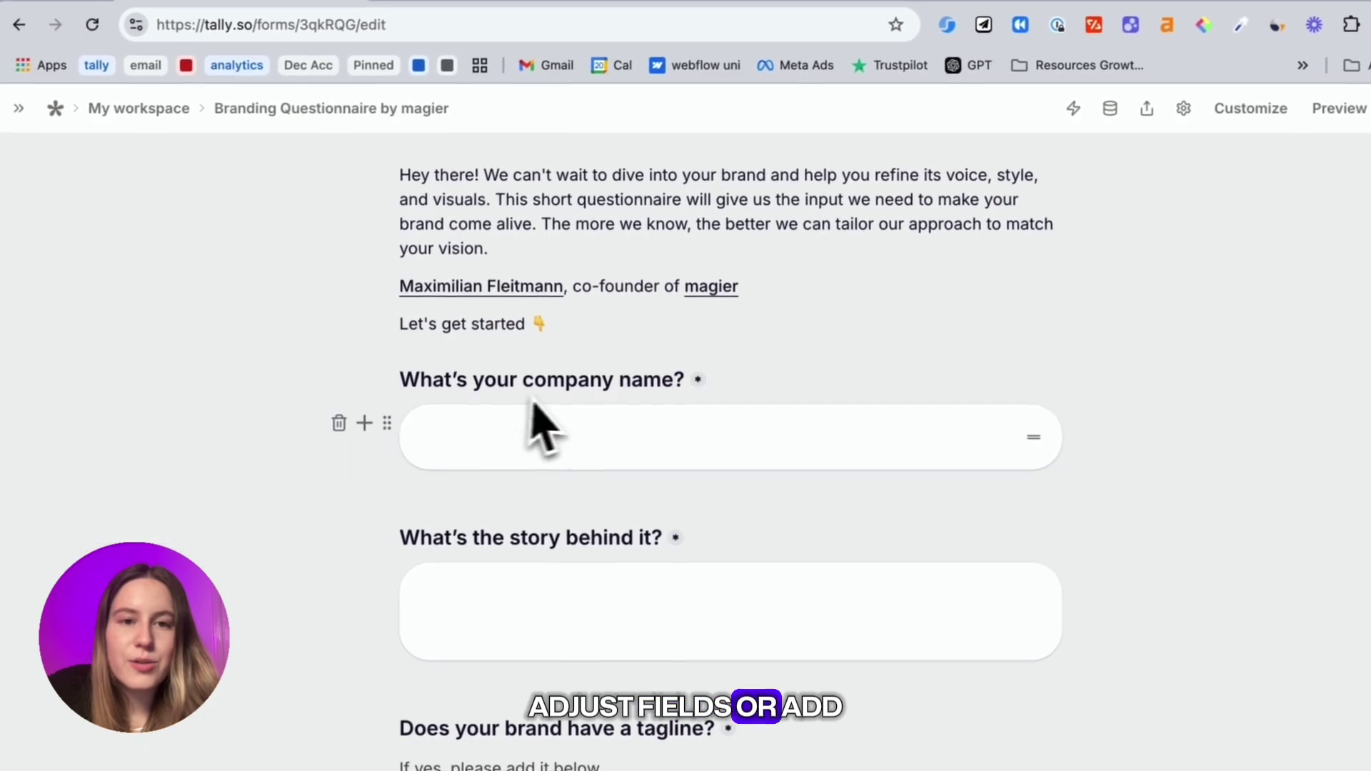
pyautogui.click(522, 432)
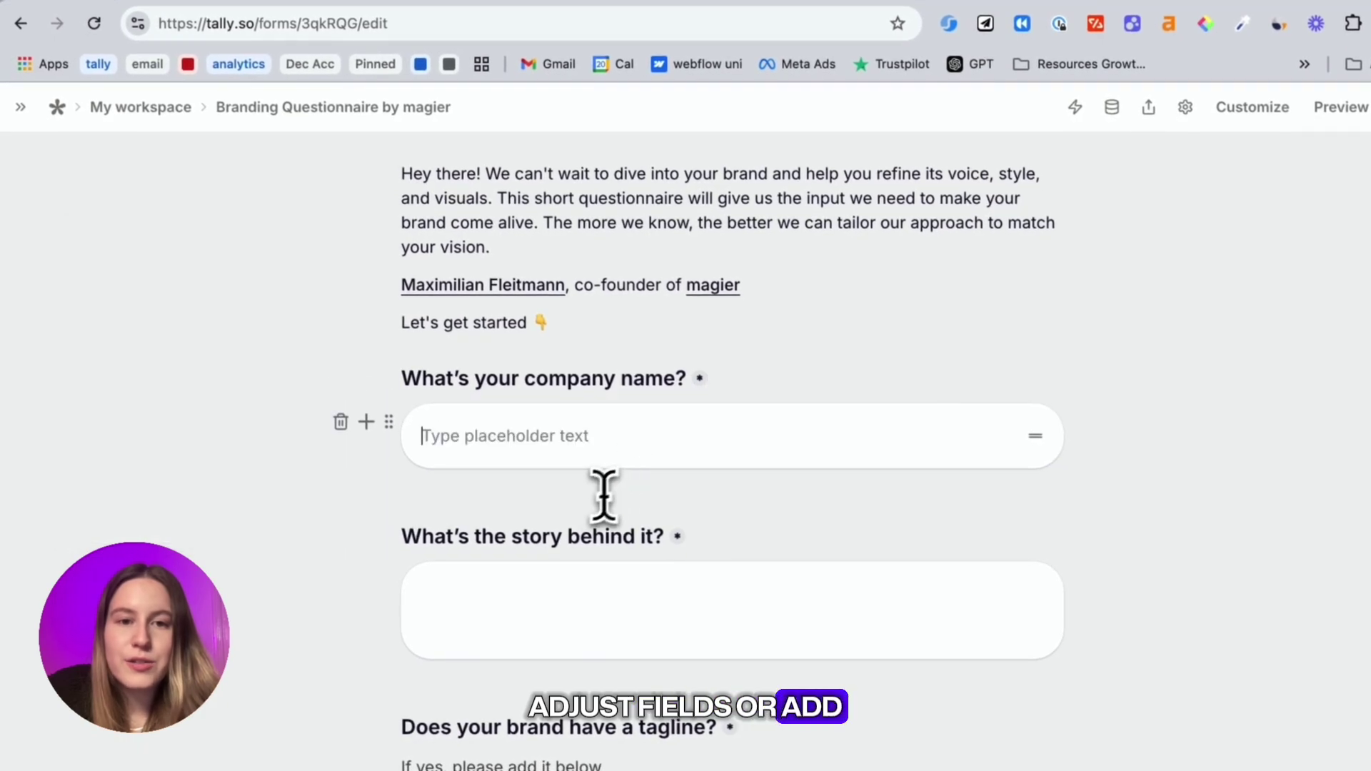
# Try adding a short answer question "What is your name?" below the company name question, and remove it again
pyautogui.click(366, 421)
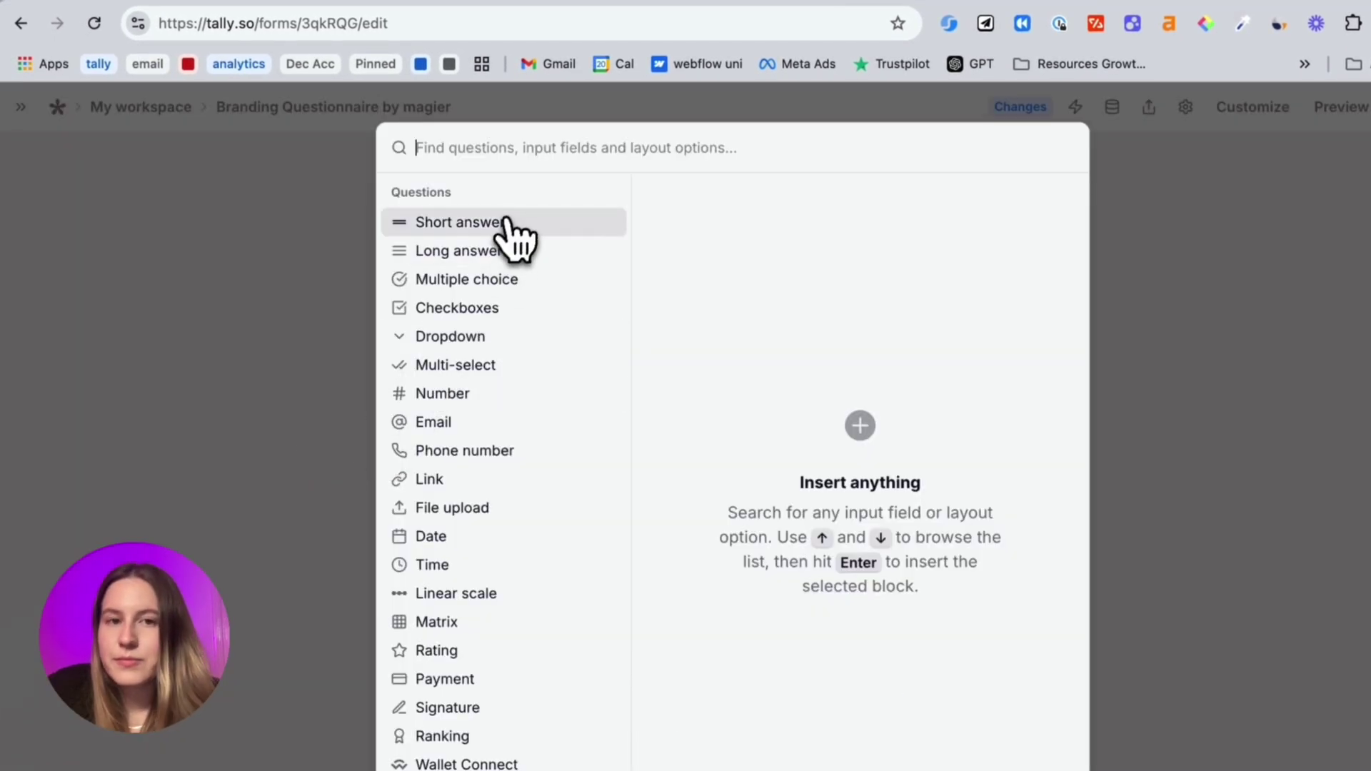
pyautogui.click(1023, 205)
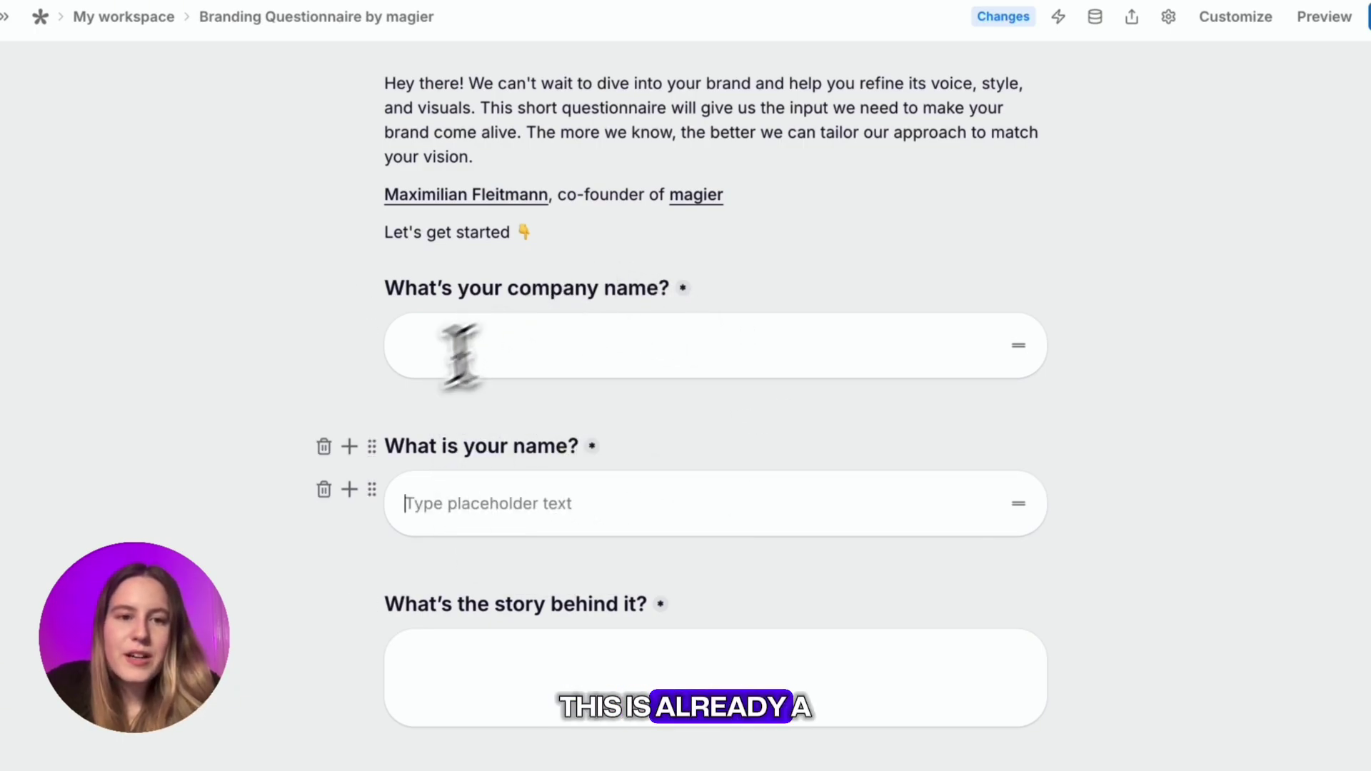
pyautogui.press('Escape')
pyautogui.press('BackSpace')
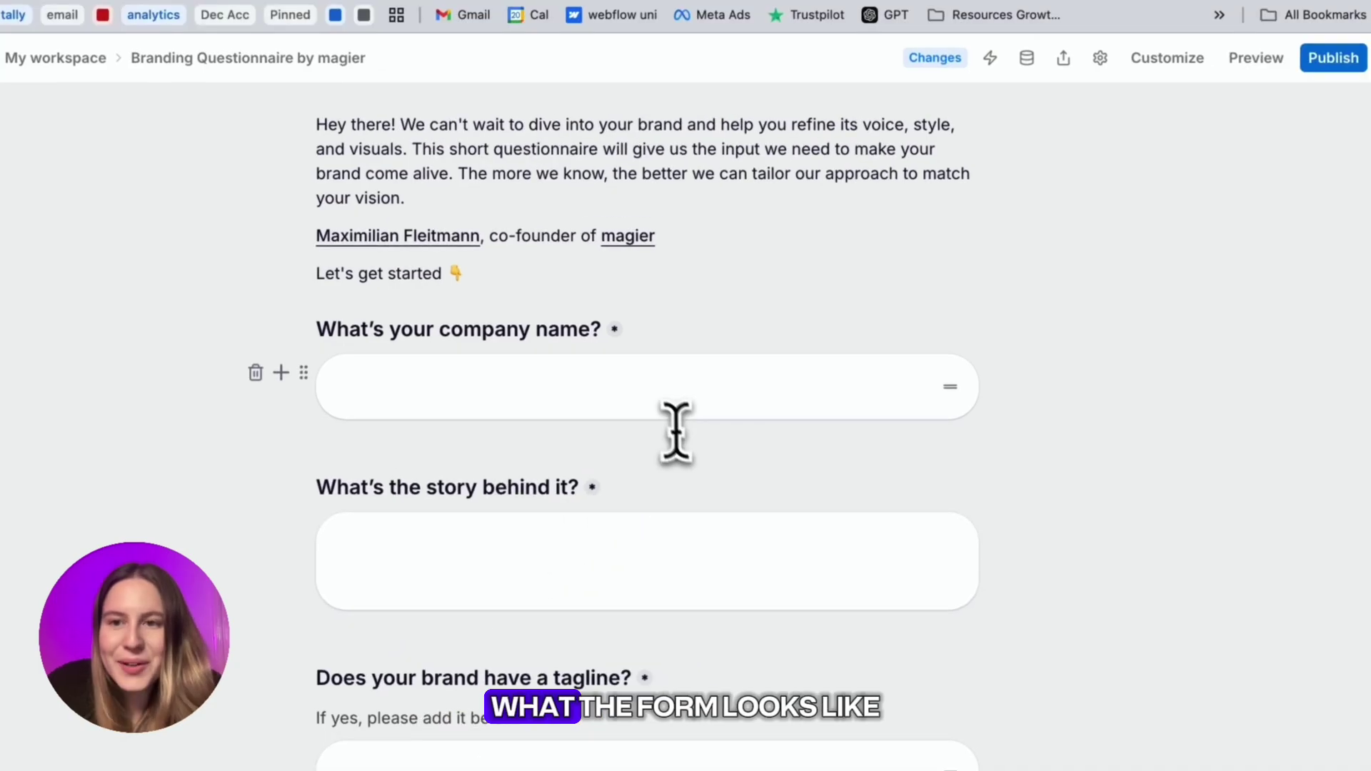
# Open the form's design customization settings and look over the whole set of options
pyautogui.scroll(5, 677, 430)
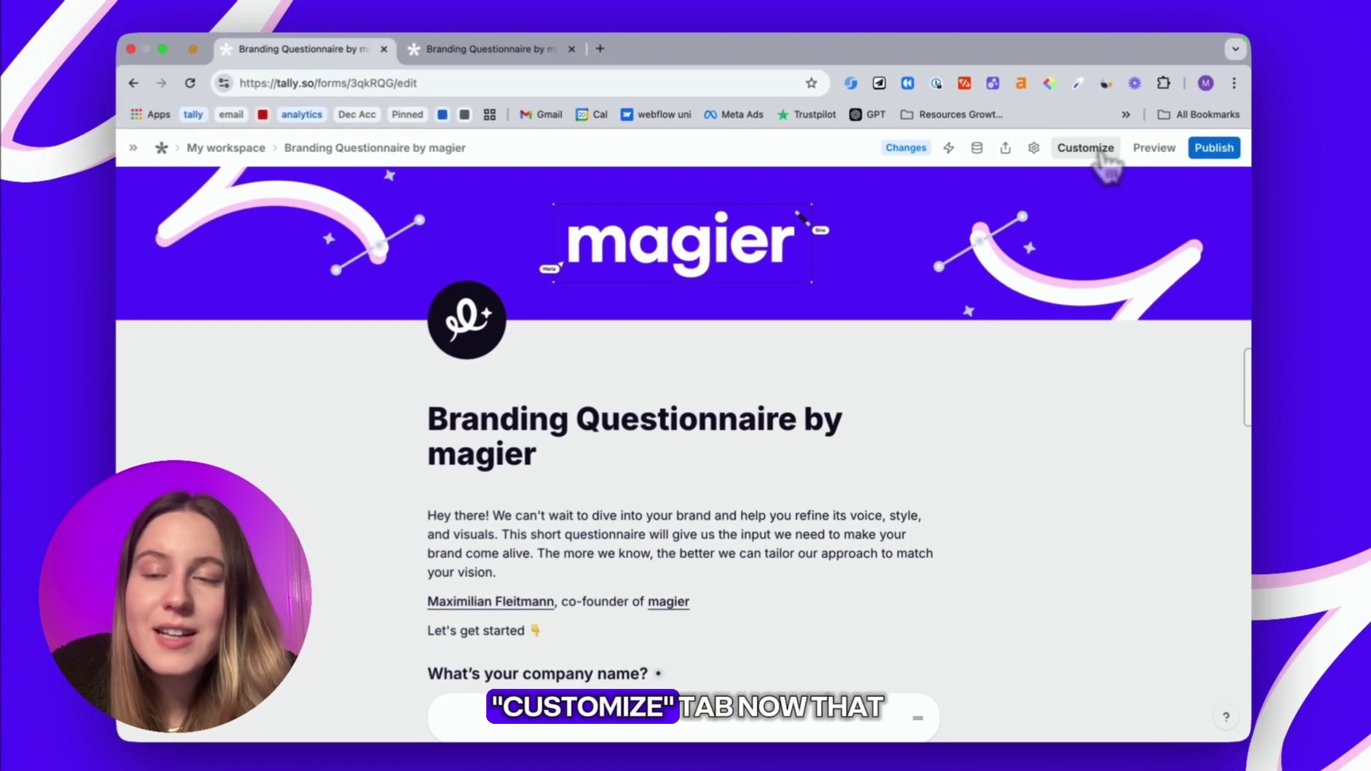
pyautogui.click(1104, 151)
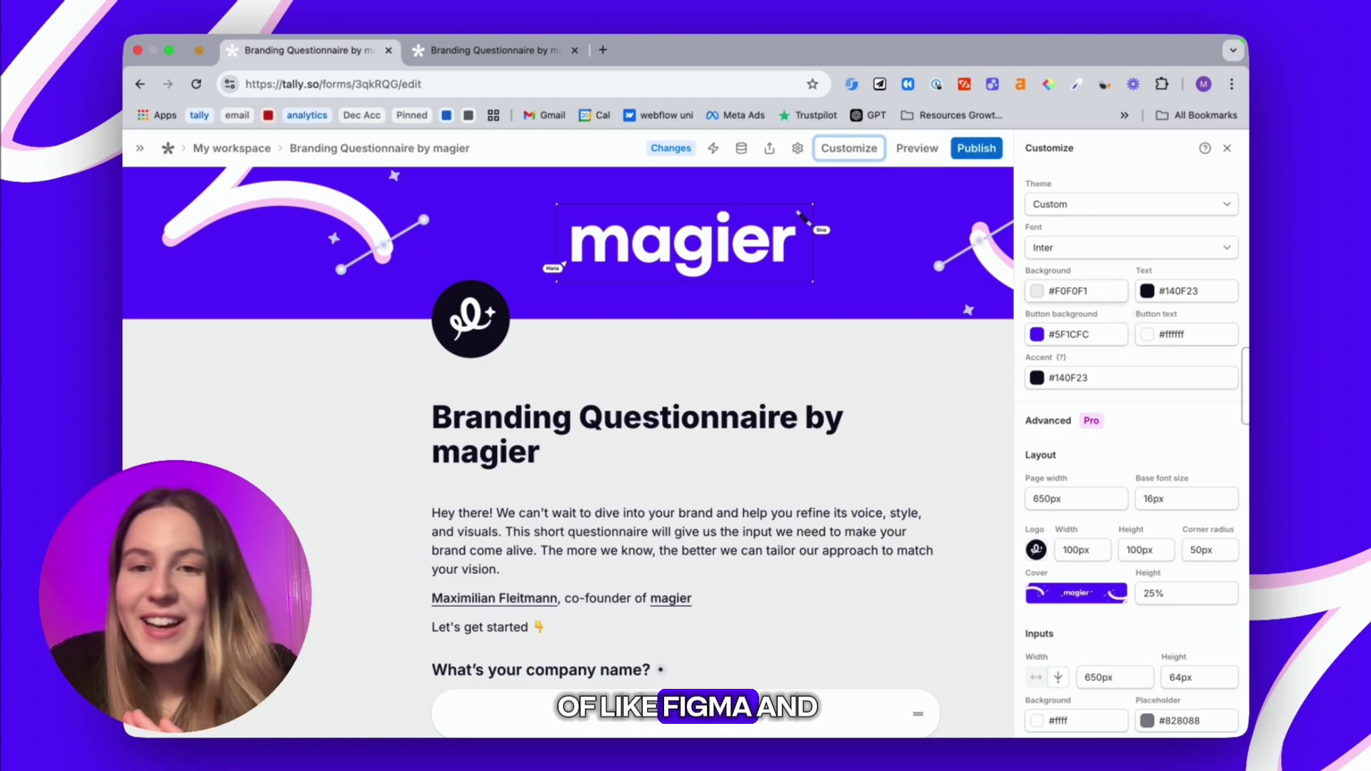
pyautogui.scroll(-20, 1132, 429)
pyautogui.scroll(20, 1132, 428)
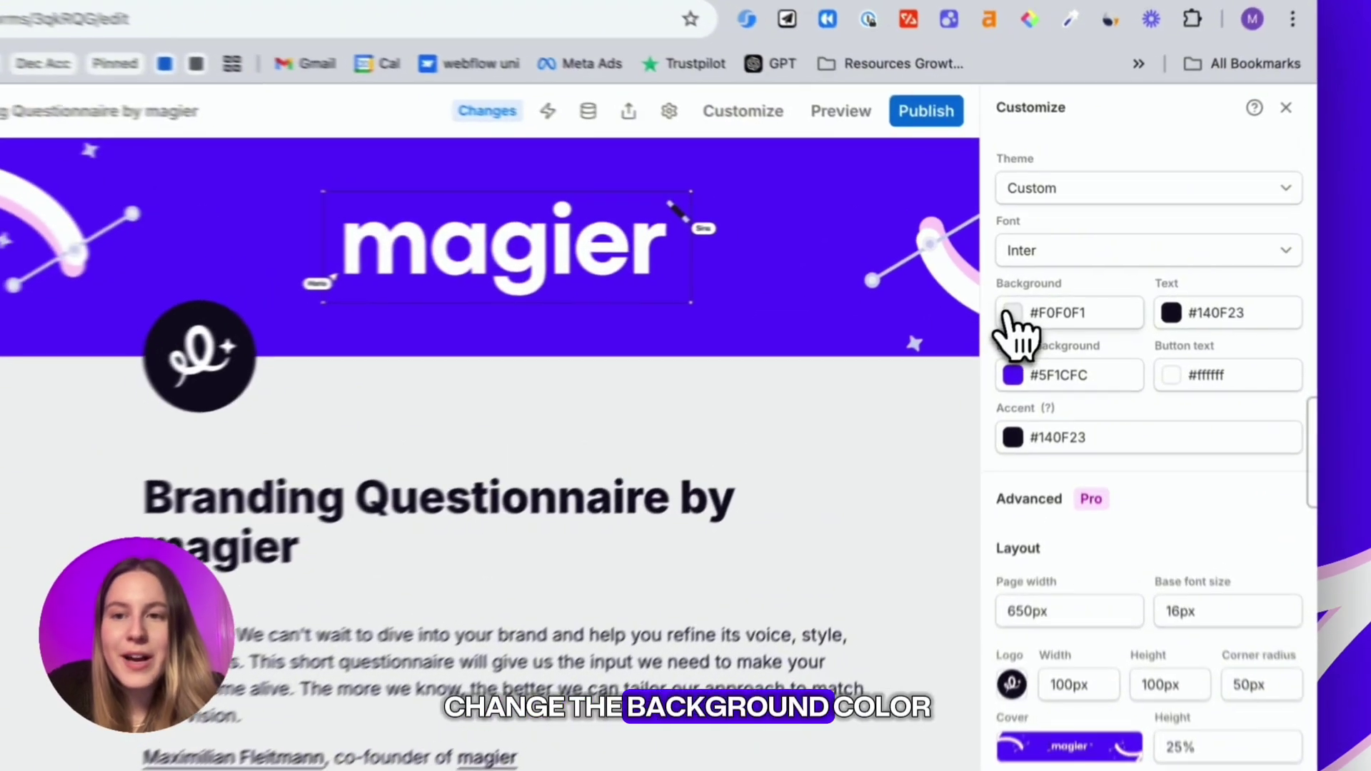
# Inspect the theme's background, text, button background and accent color settings
pyautogui.click(1073, 293)
pyautogui.click(1069, 325)
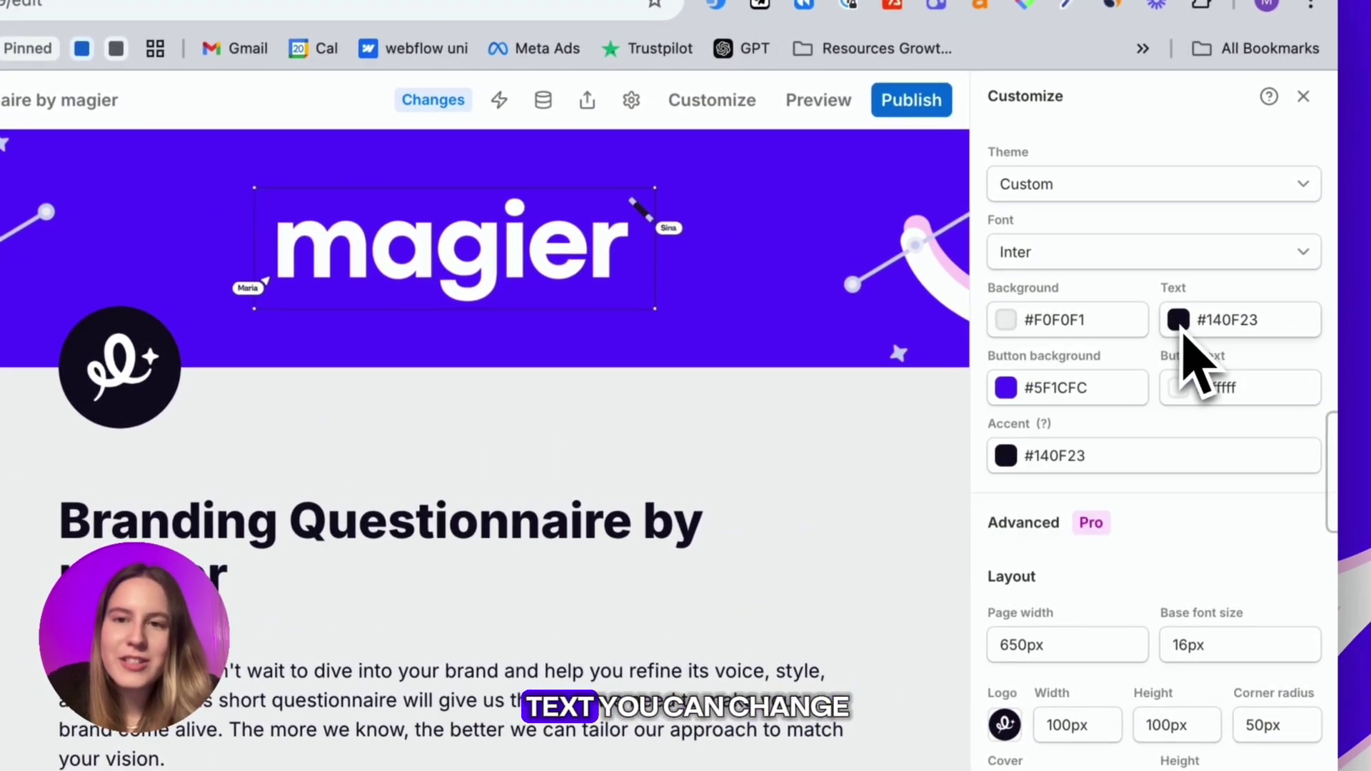
pyautogui.click(1007, 398)
pyautogui.click(1010, 395)
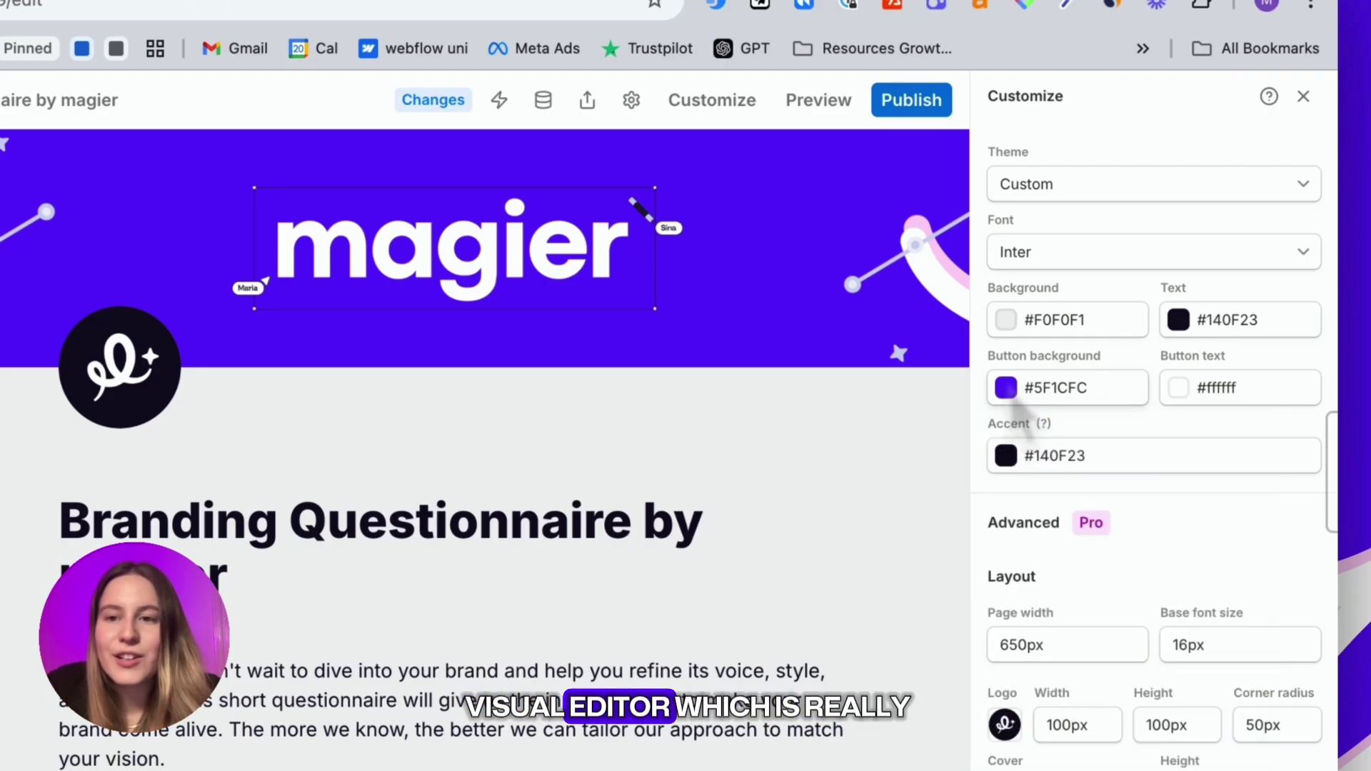
pyautogui.scroll(-2, 1114, 485)
pyautogui.click(1090, 345)
pyautogui.click(1091, 344)
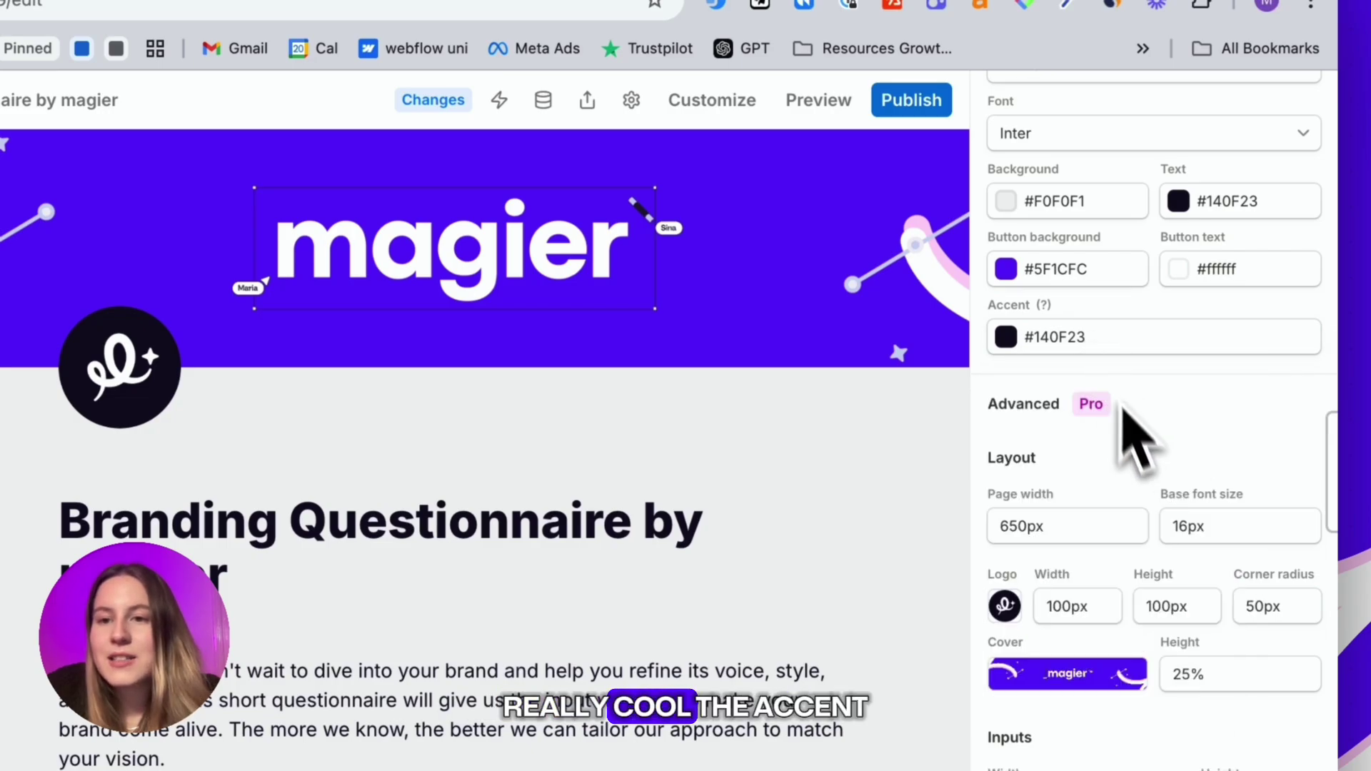
# Examine the advanced design settings for layout, logo, cover, inputs, buttons and custom CSS against the form's fields and submit button
pyautogui.scroll(-4, 1138, 460)
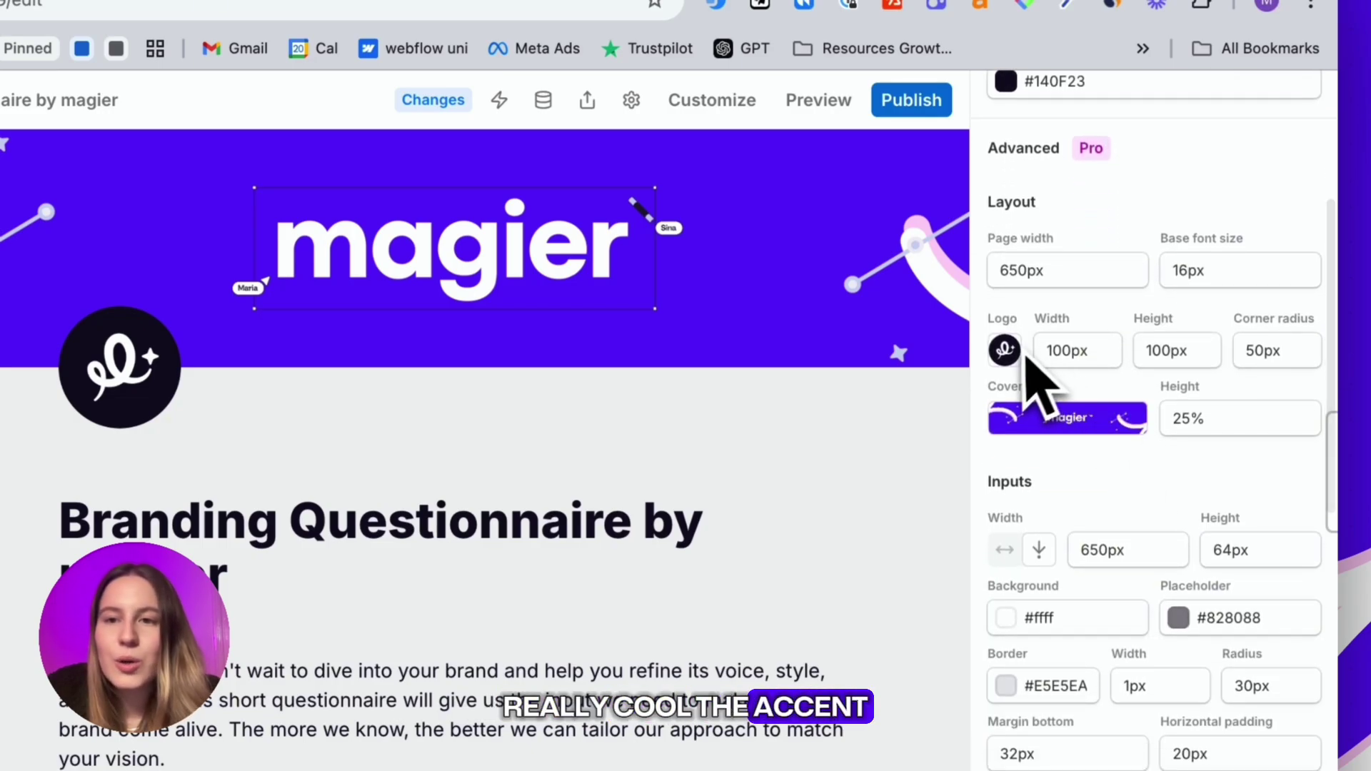
pyautogui.scroll(-3, 1109, 499)
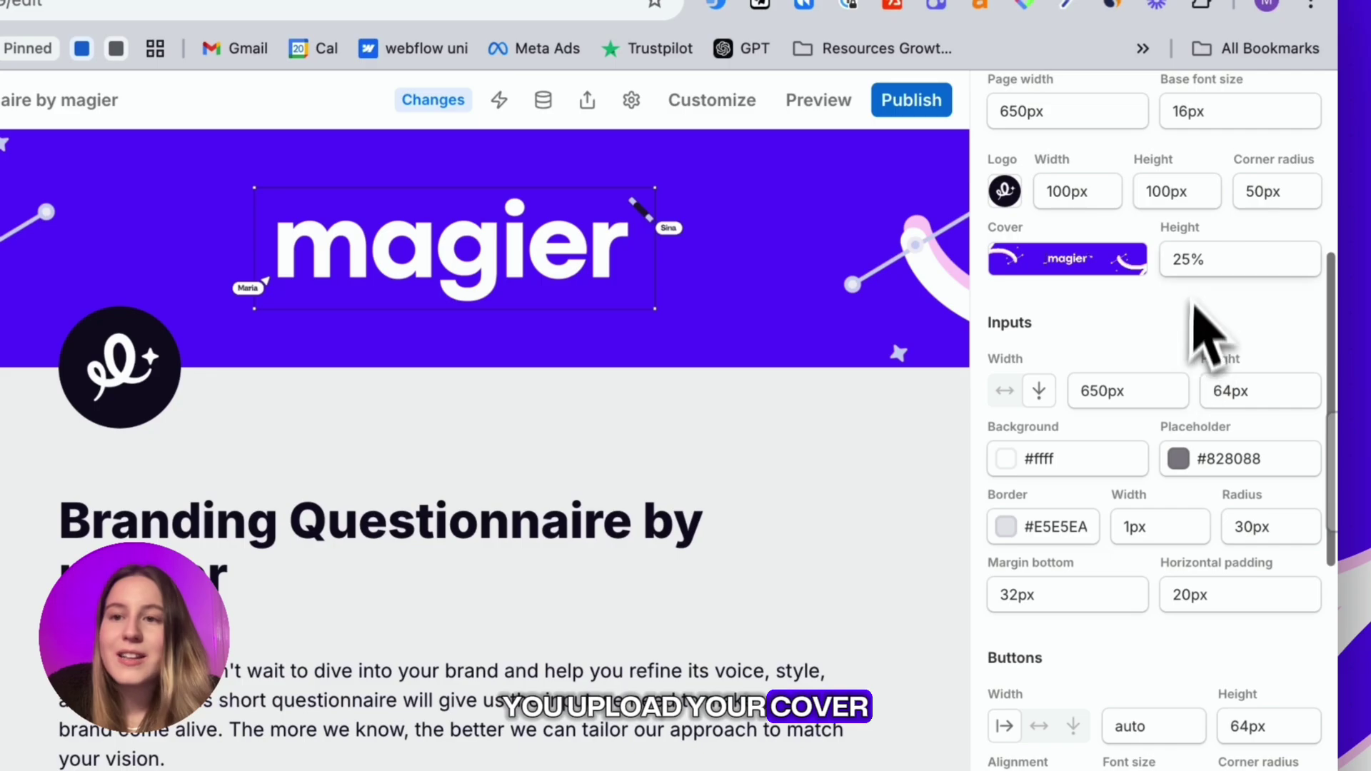
pyautogui.scroll(-2, 1178, 358)
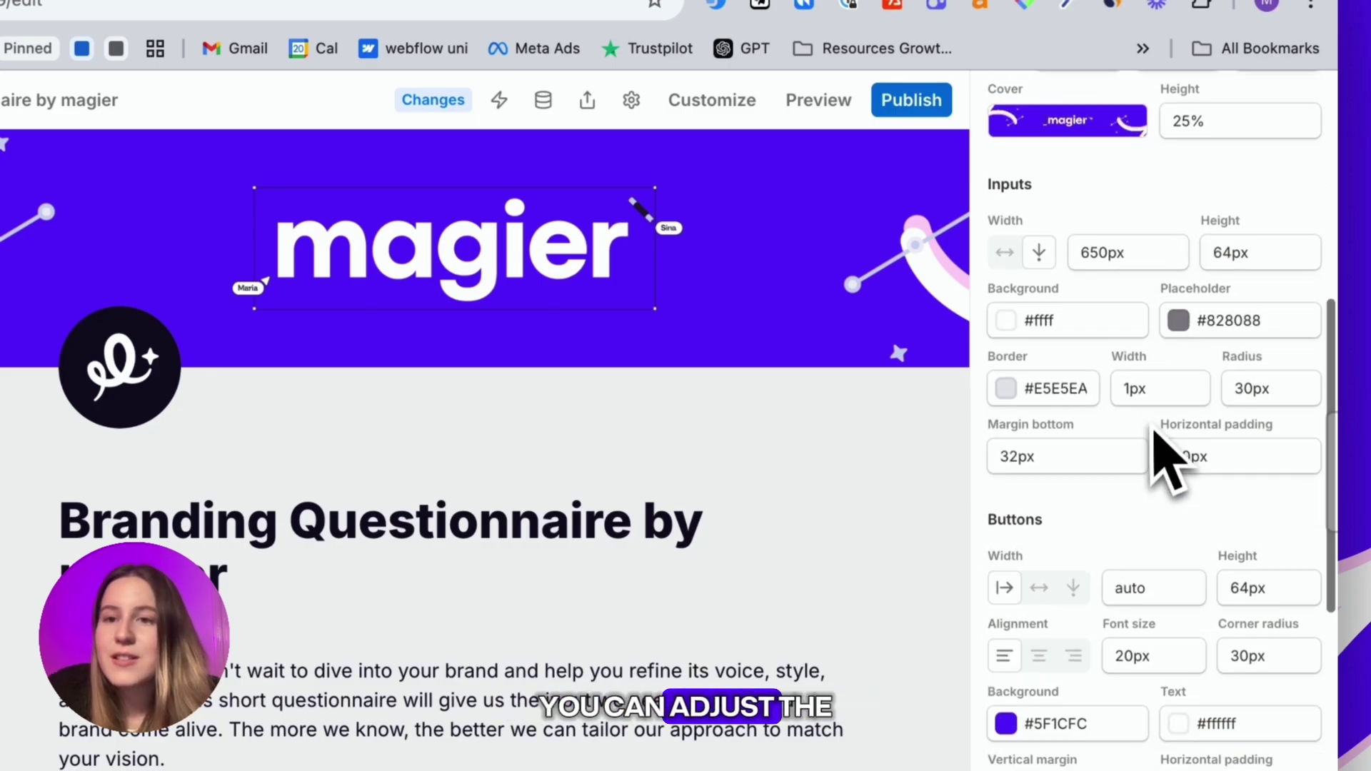
pyautogui.scroll(-10, 814, 514)
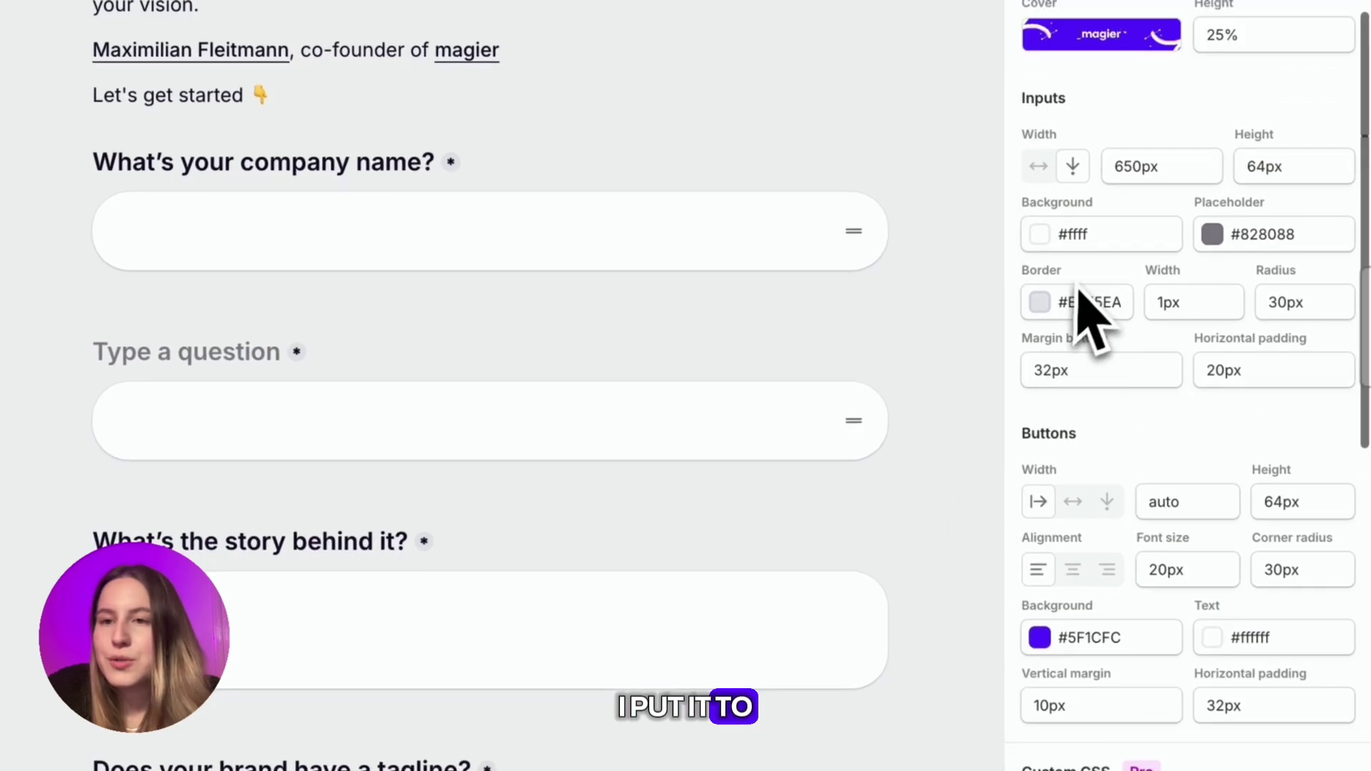
pyautogui.scroll(3, 1114, 357)
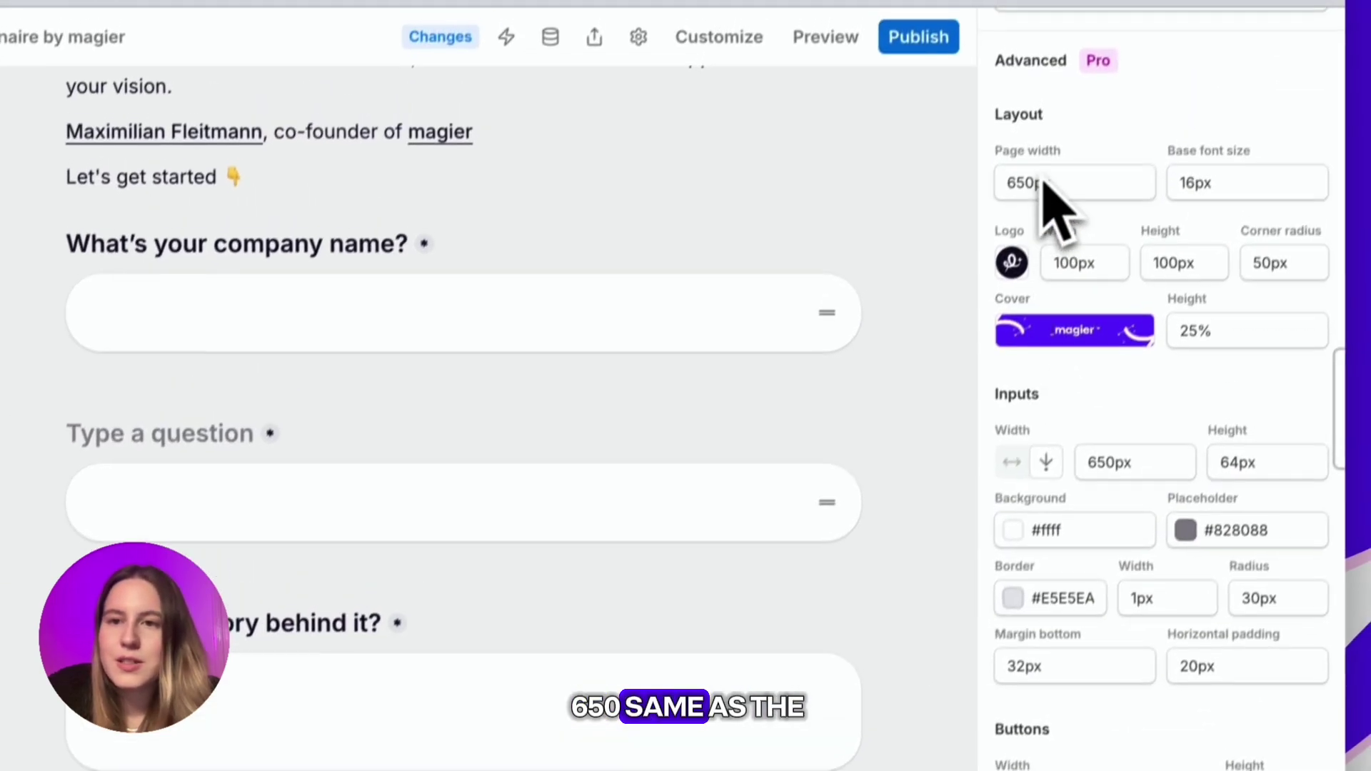
pyautogui.scroll(-1, 1147, 557)
pyautogui.scroll(-7, 1117, 628)
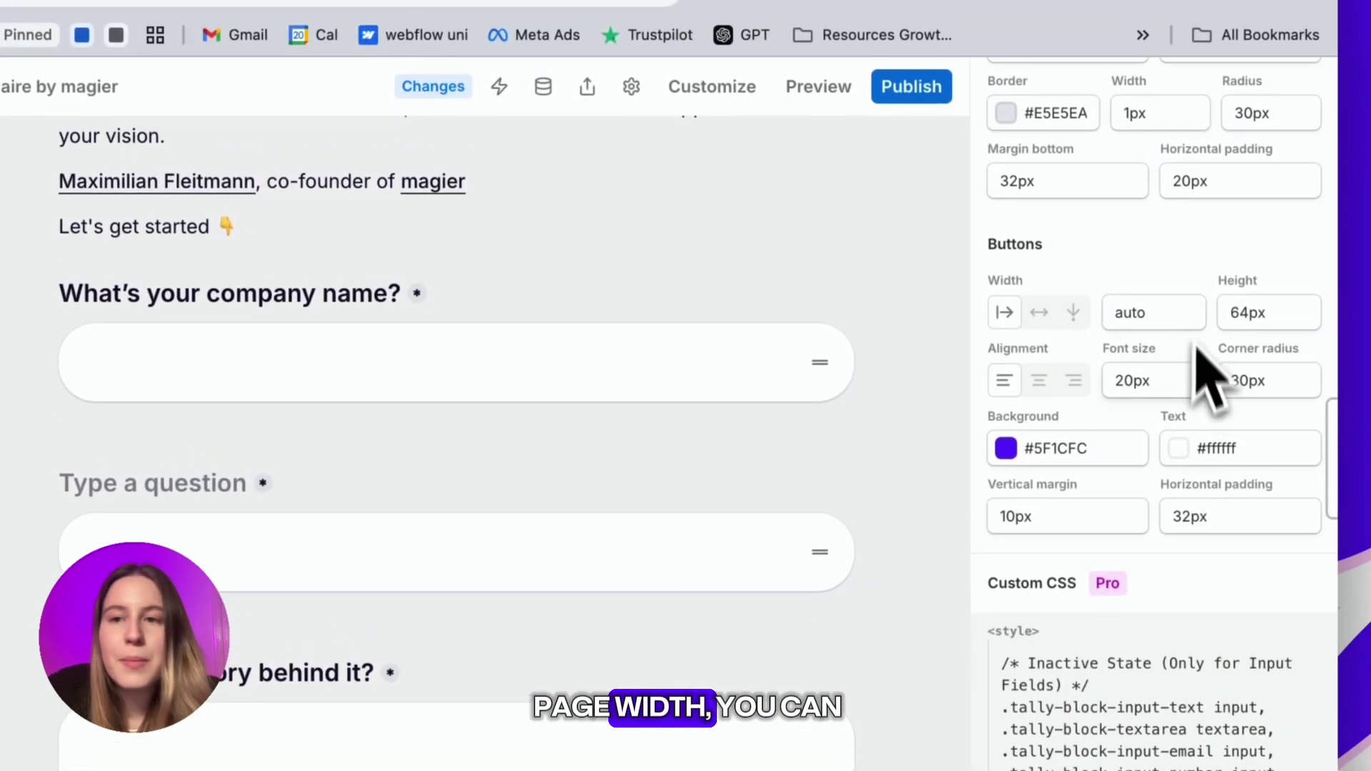
pyautogui.scroll(-2, 1187, 474)
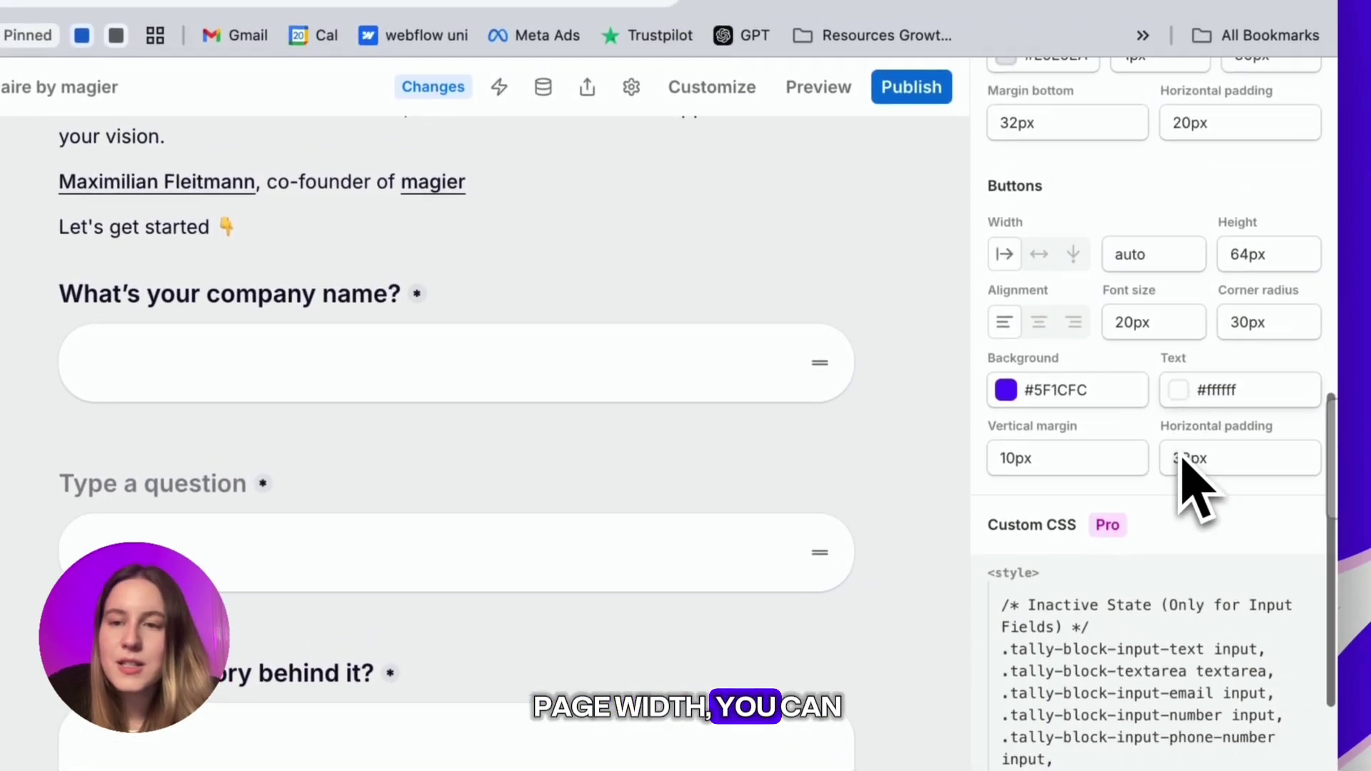
pyautogui.scroll(-10, 933, 566)
pyautogui.scroll(-15, 921, 566)
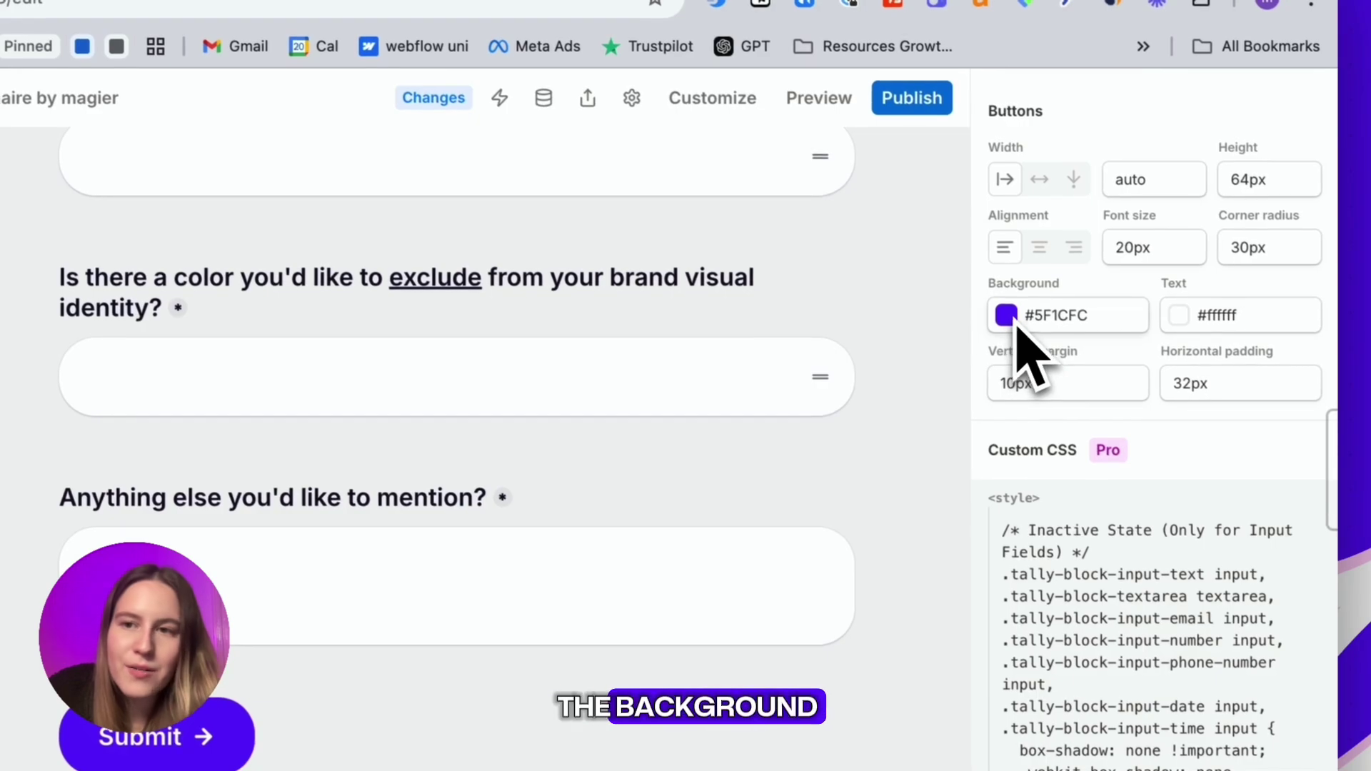
# Compare the form's input and button styling settings, and examine the custom CSS for the inactive state of the input fields
pyautogui.scroll(2, 1057, 357)
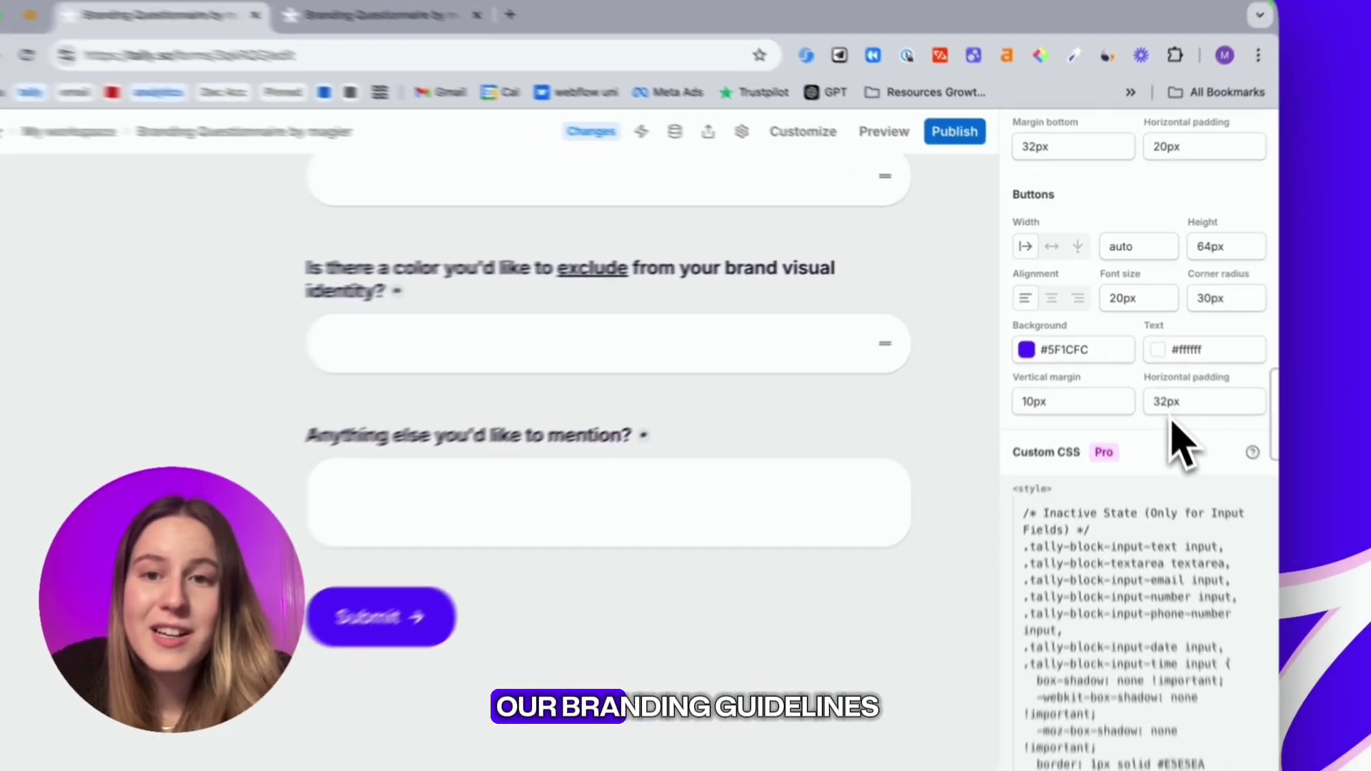
pyautogui.scroll(-4, 1216, 358)
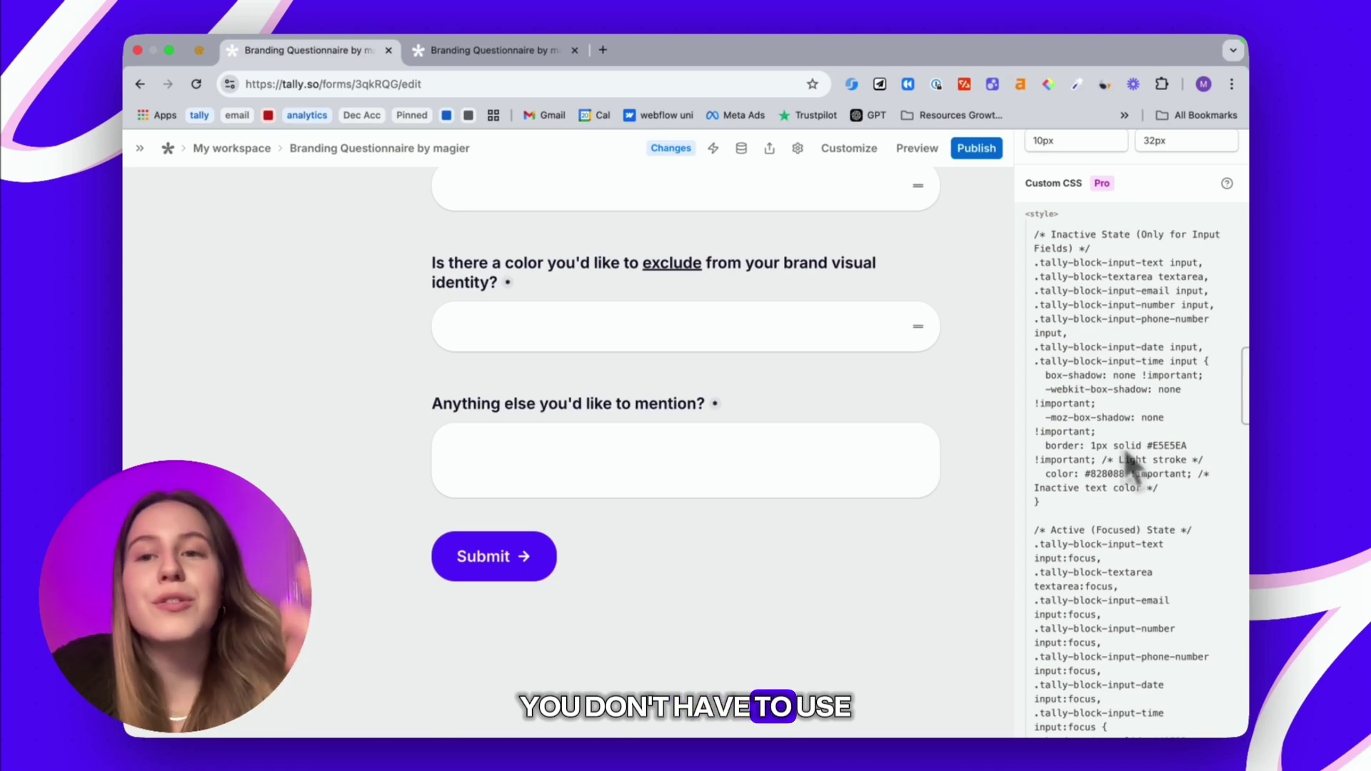
pyautogui.scroll(7, 1130, 463)
pyautogui.scroll(-1, 1108, 326)
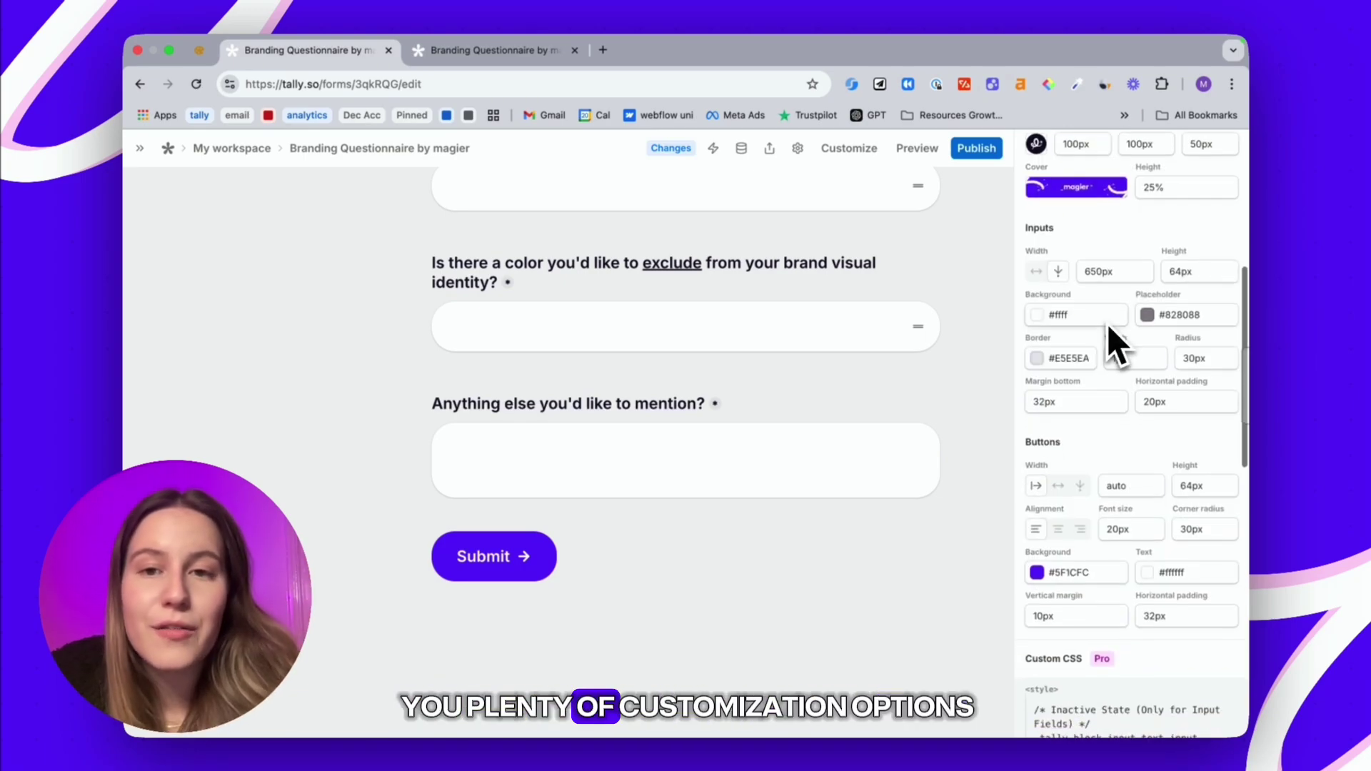
pyautogui.scroll(-8, 1116, 343)
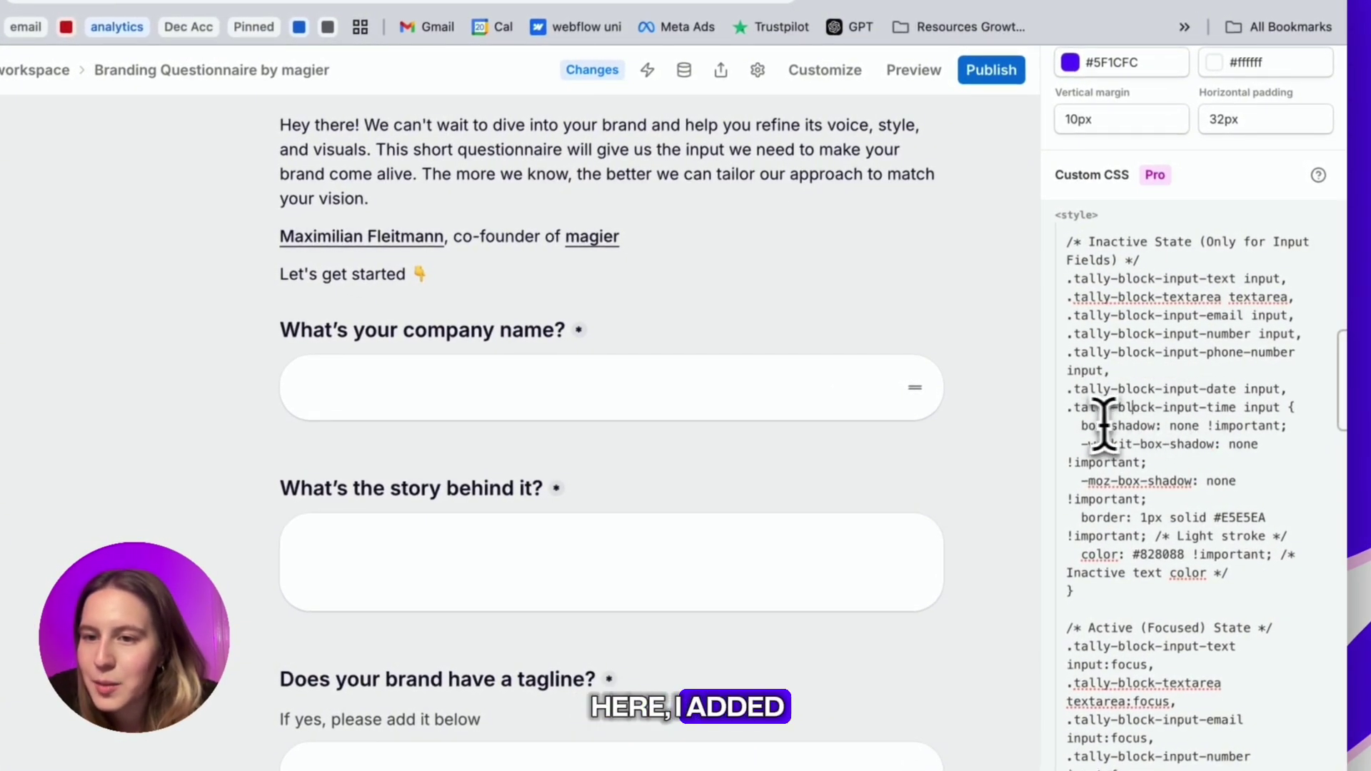
pyautogui.click(1207, 425)
pyautogui.scroll(-3, 1126, 474)
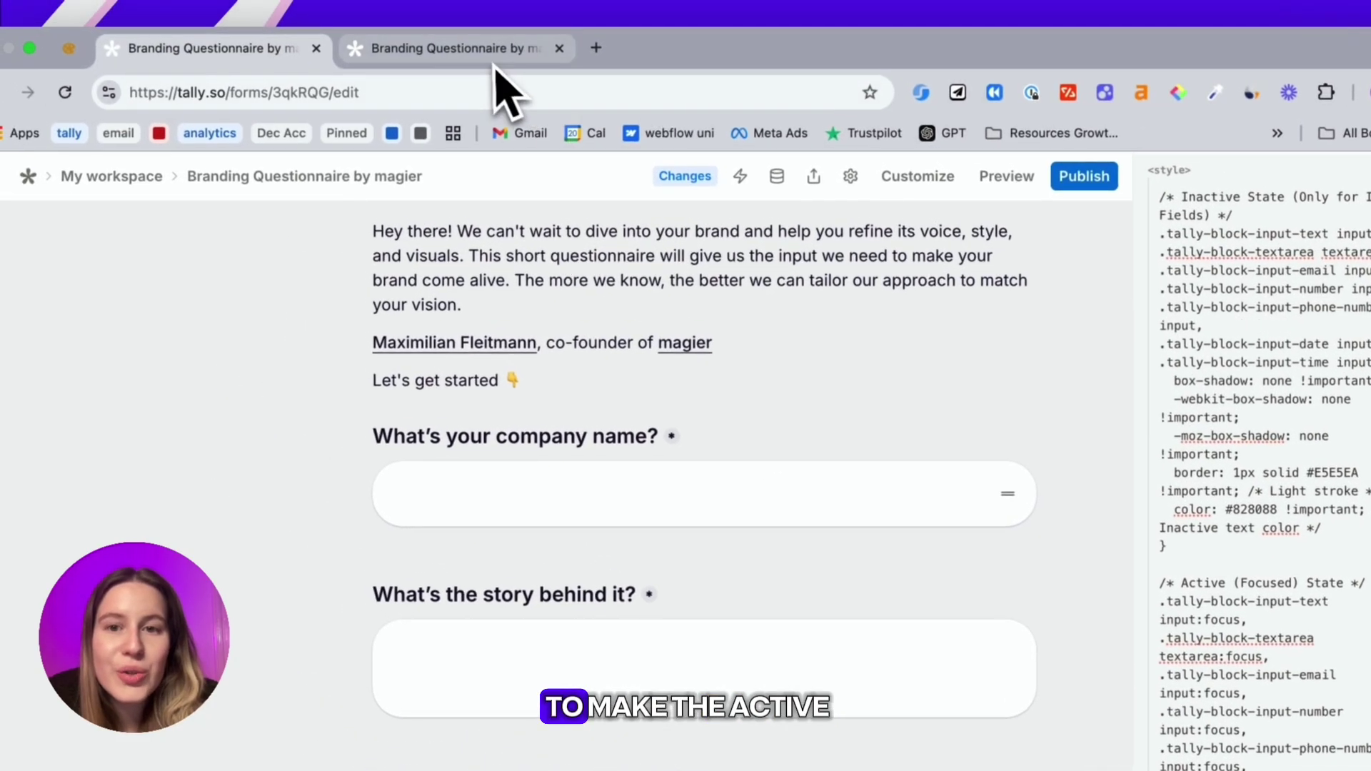
# Test the active and inactive styling of the published form's company name field with the sample text "fsdfsdfdsfsdfsdf"
pyautogui.click(431, 0)
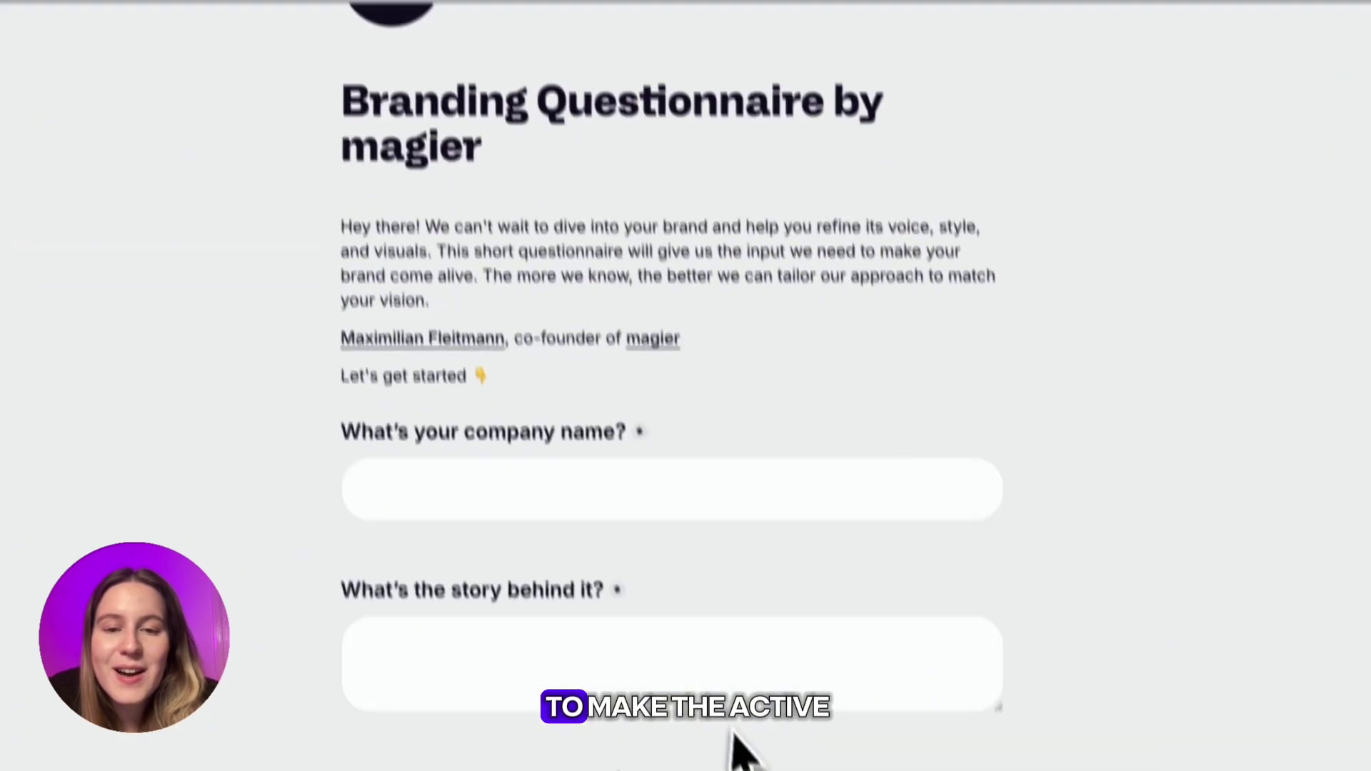
pyautogui.click(513, 480)
pyautogui.click(531, 642)
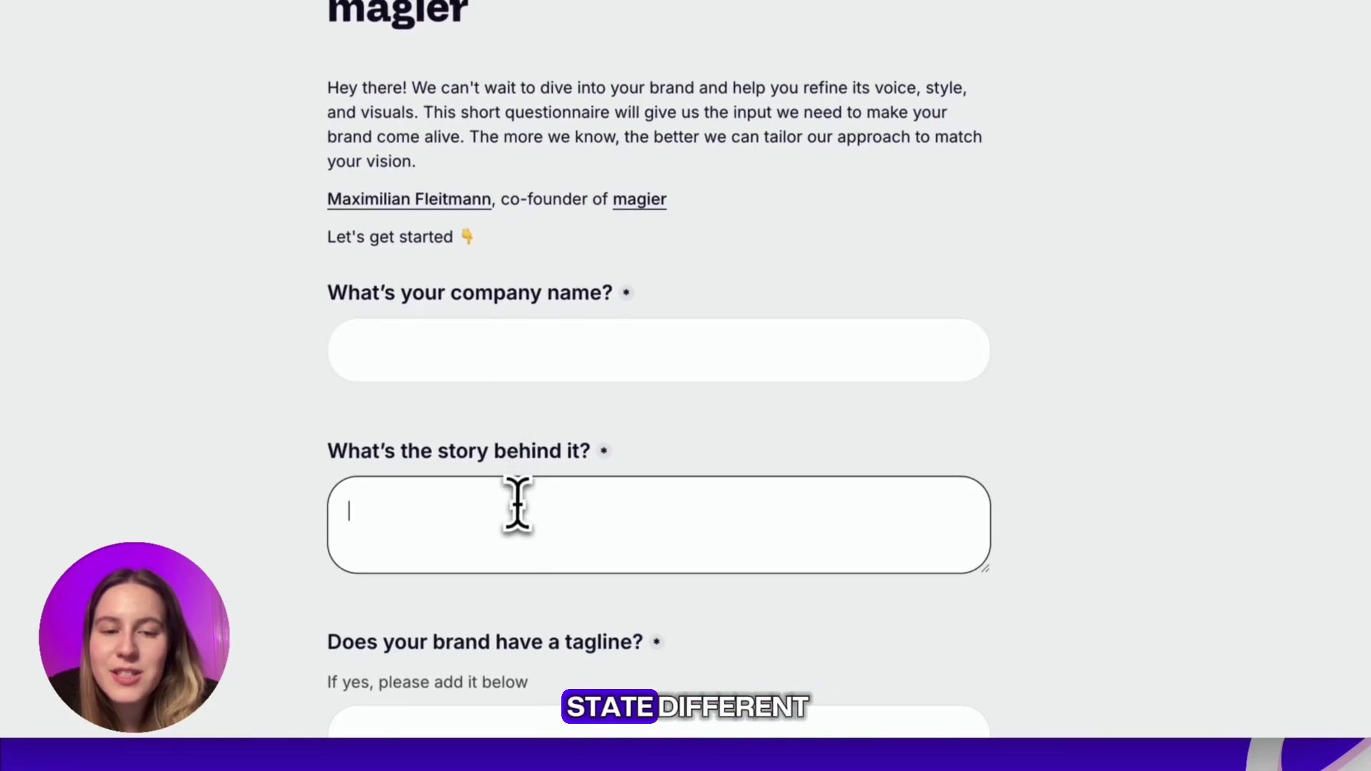
pyautogui.click(544, 364)
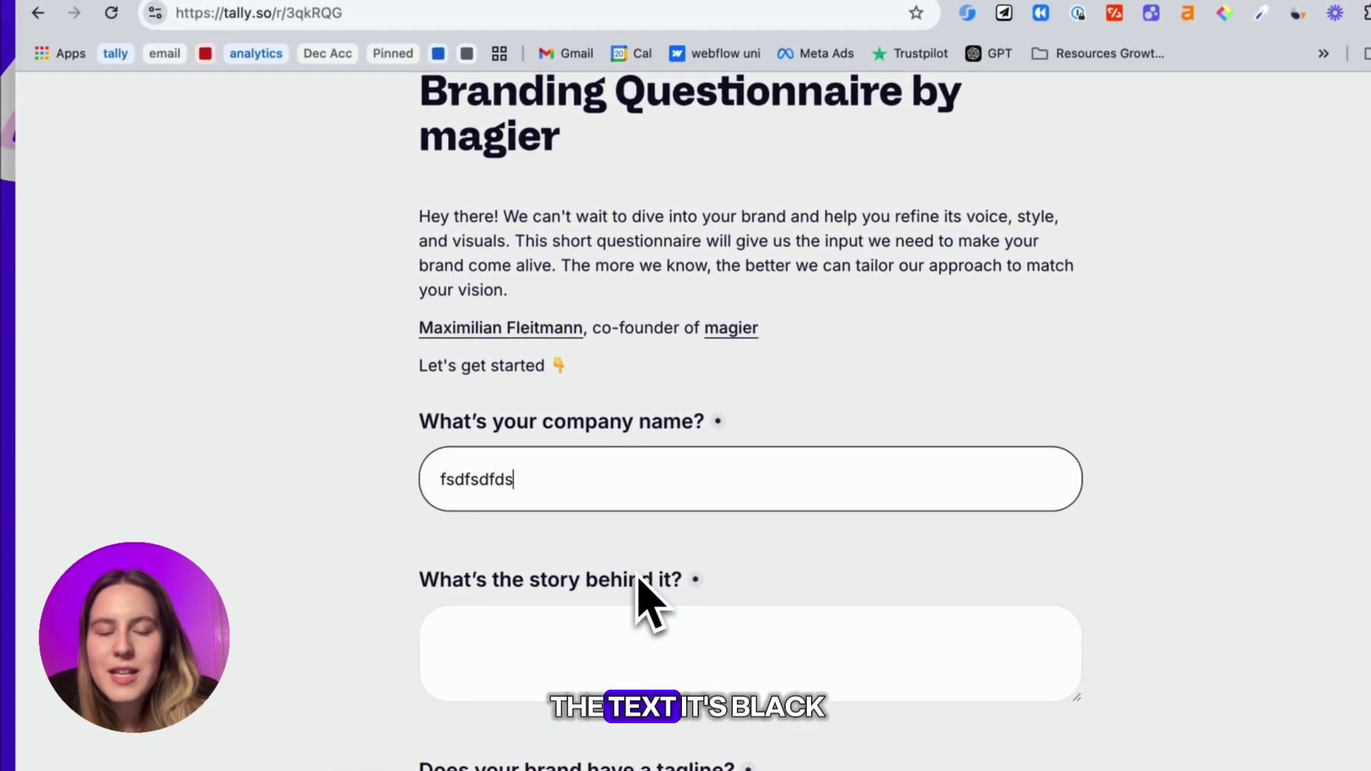
pyautogui.click(241, 479)
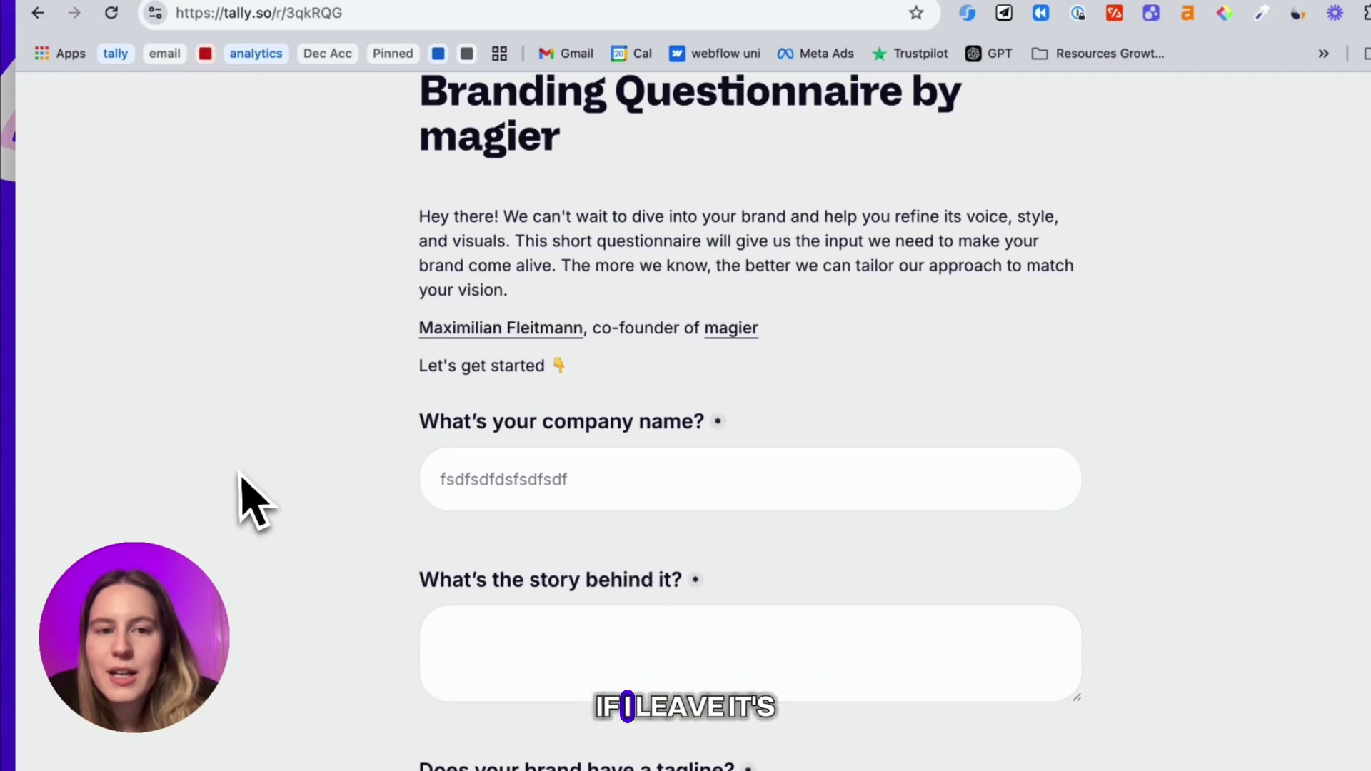
pyautogui.scroll(-3, 532, 478)
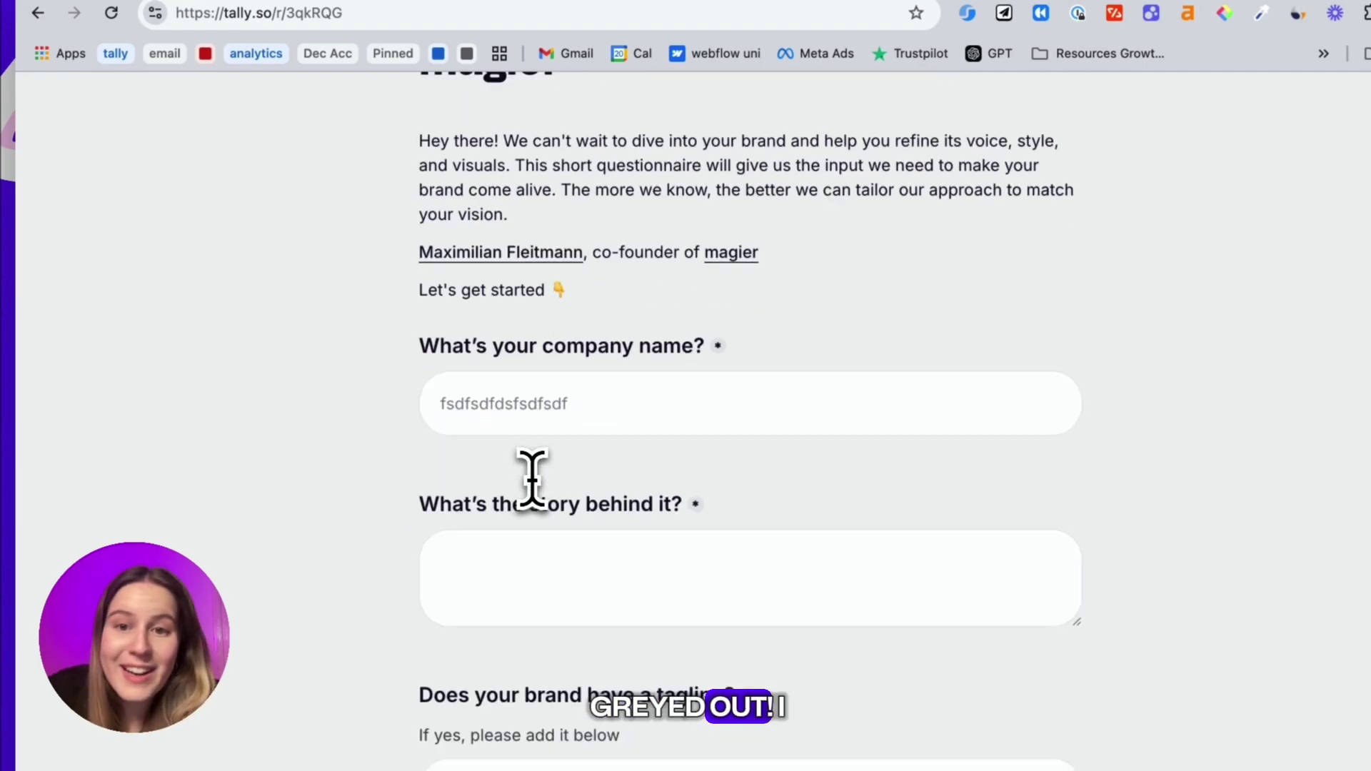
# Try the sample text "dsfsfsdf" in the brand story field, and clear both the story and company name answers
pyautogui.click(524, 473)
pyautogui.click(327, 498)
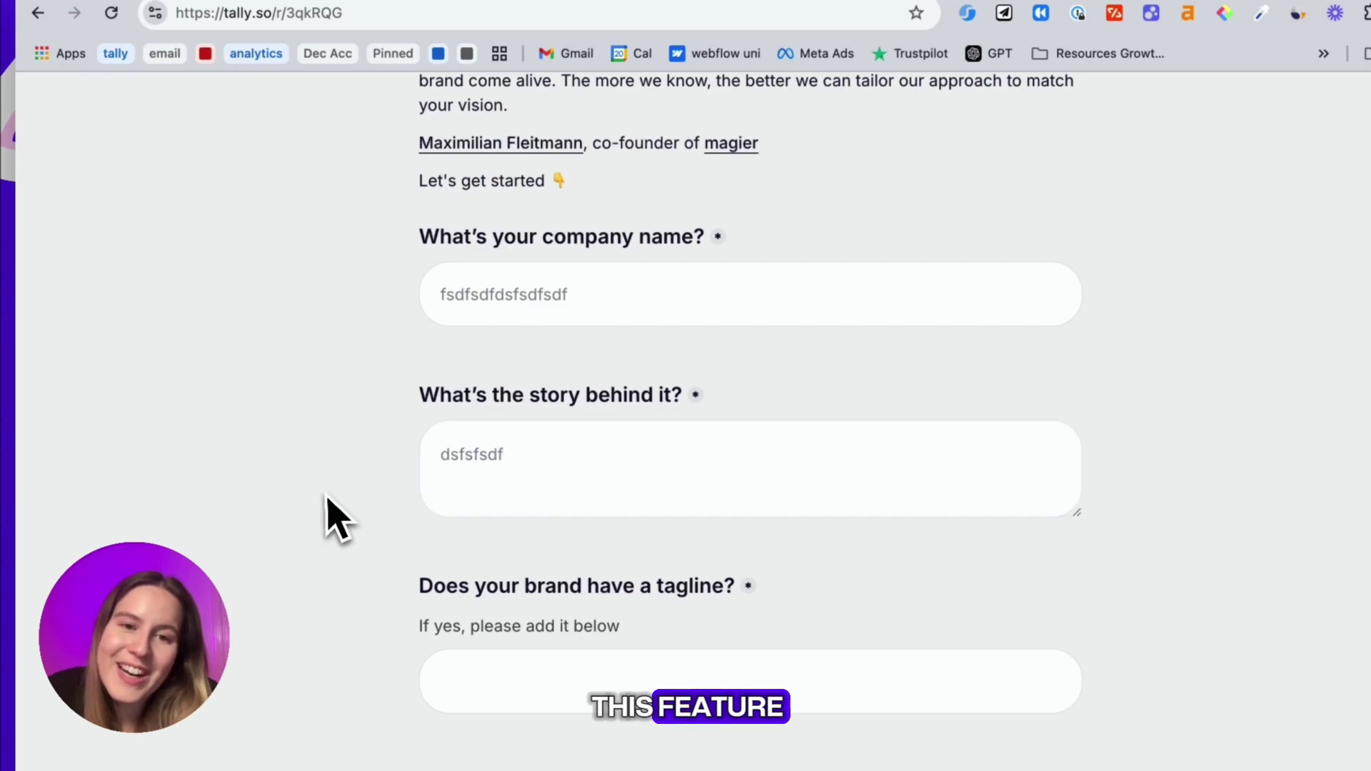
pyautogui.click(362, 428)
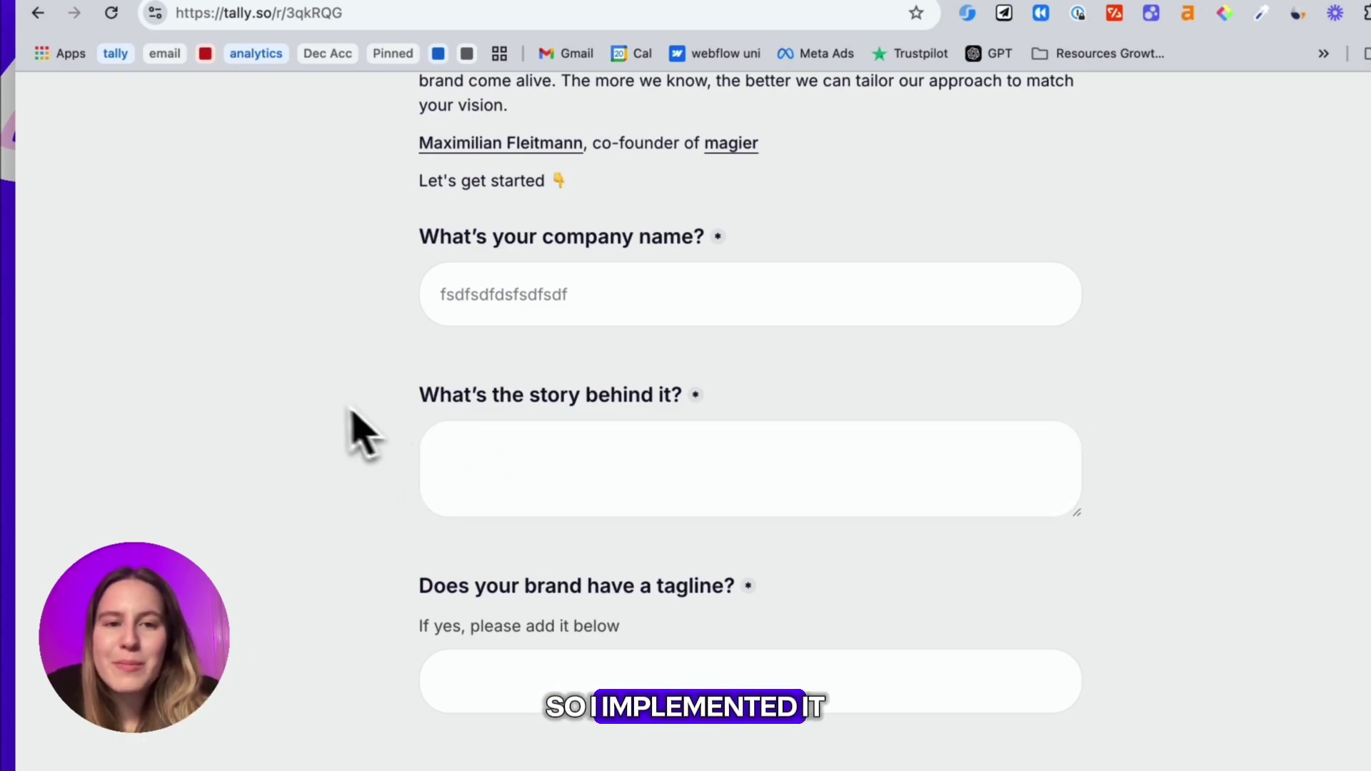
pyautogui.doubleClick(510, 271)
pyautogui.click(428, 346)
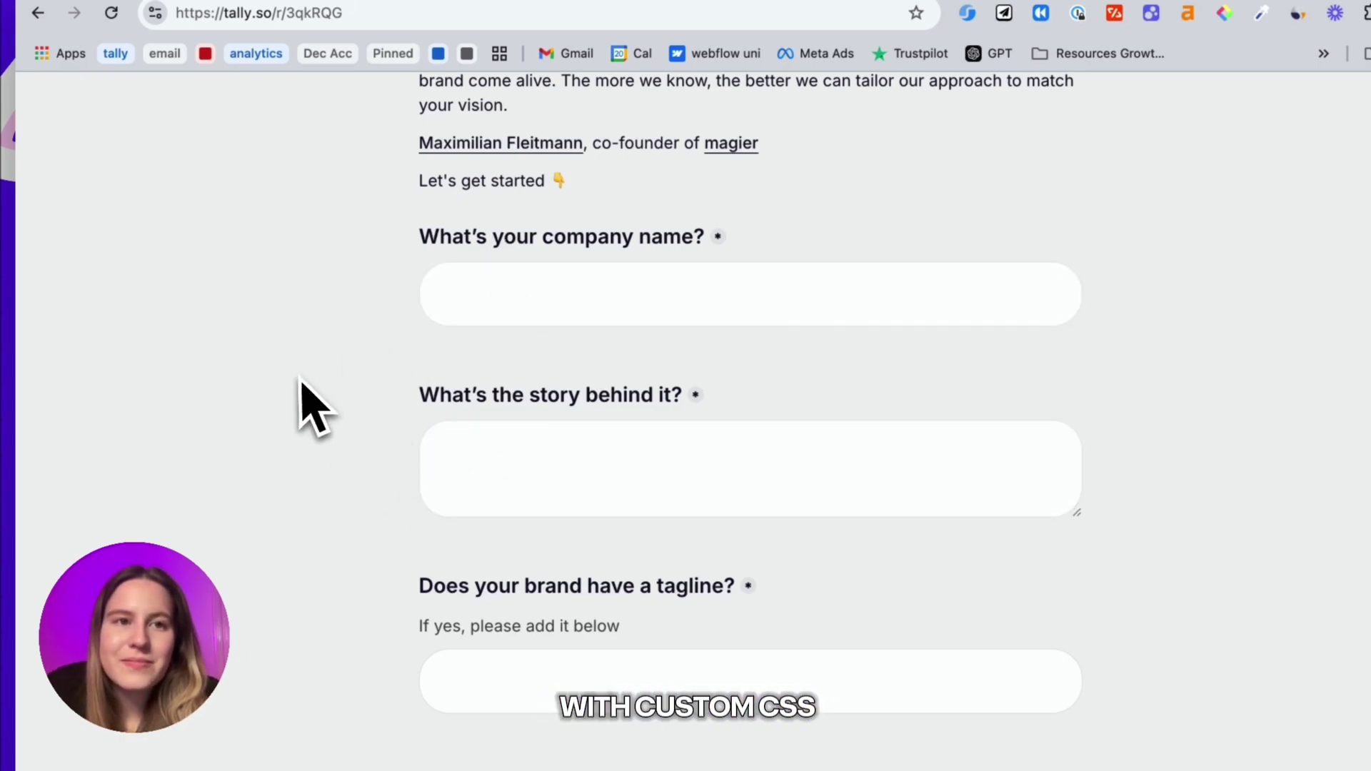
# Back in the form editor, examine the custom CSS rules for the focused input state, its text color and the h1 font family
pyautogui.click(236, 16)
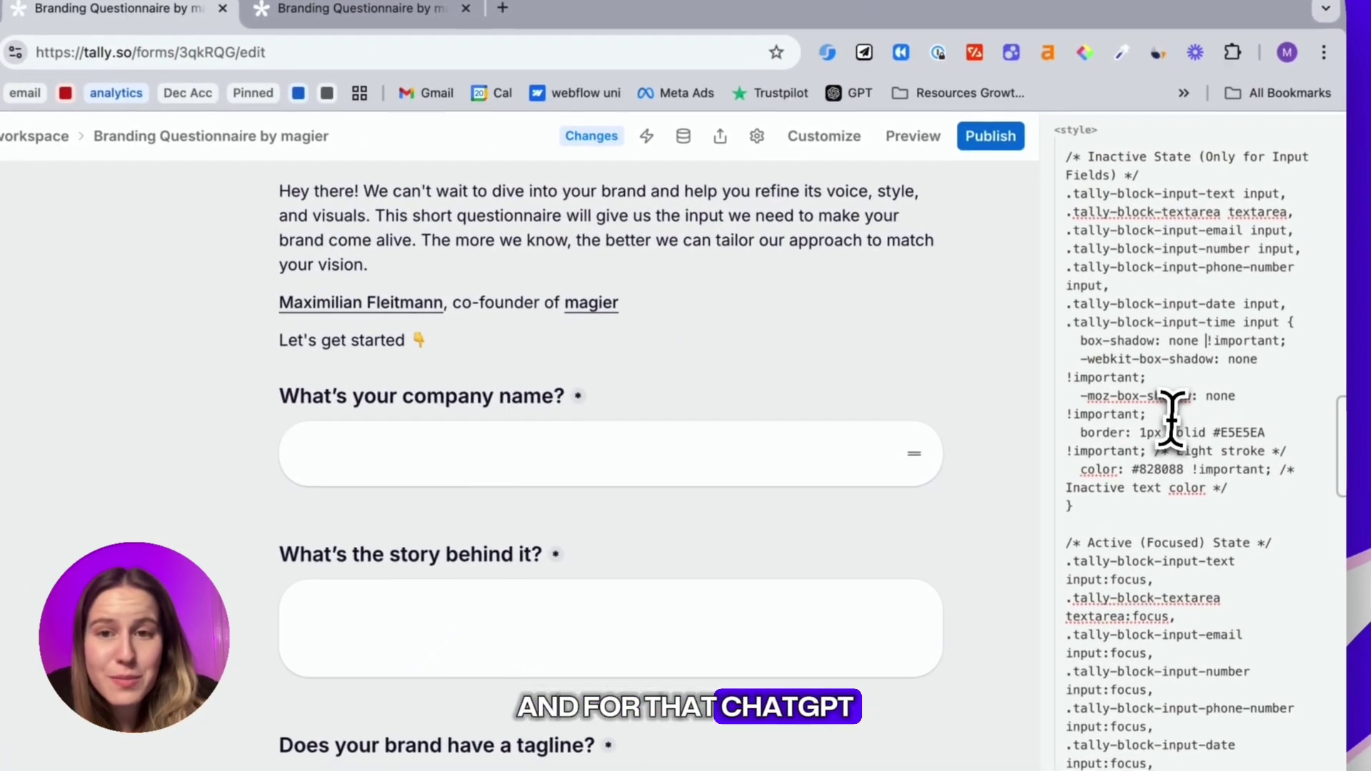
pyautogui.scroll(-3, 1164, 411)
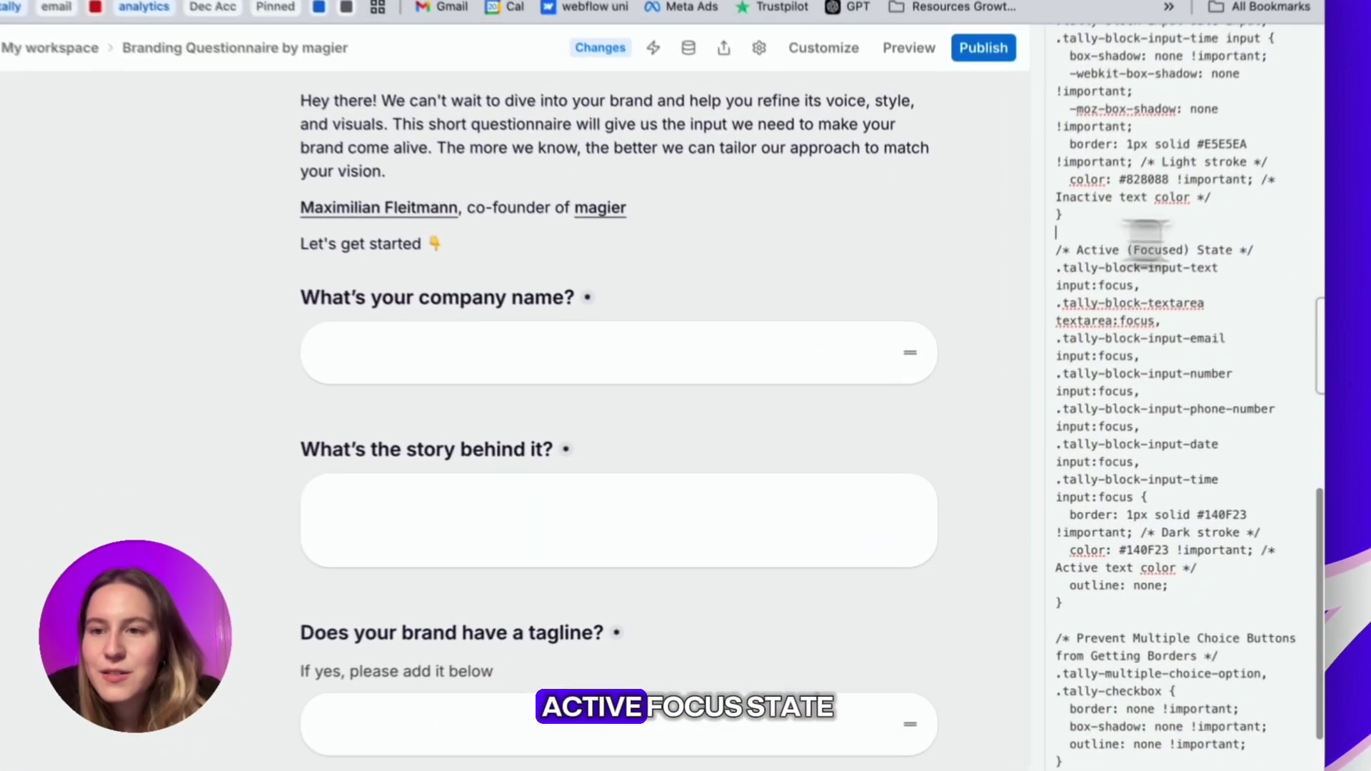
pyautogui.moveTo(1064, 267); pyautogui.dragTo(1174, 514)
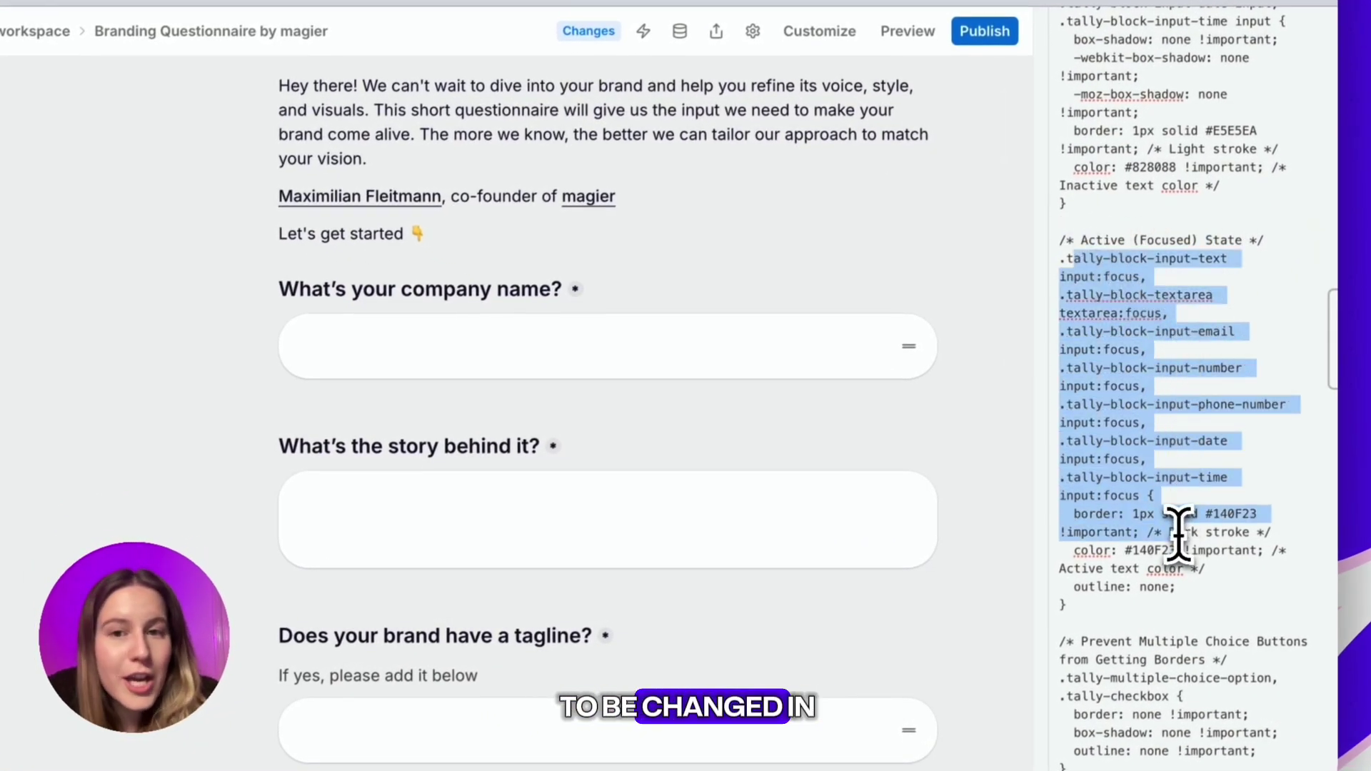
pyautogui.scroll(-4, 1200, 550)
pyautogui.click(1220, 575)
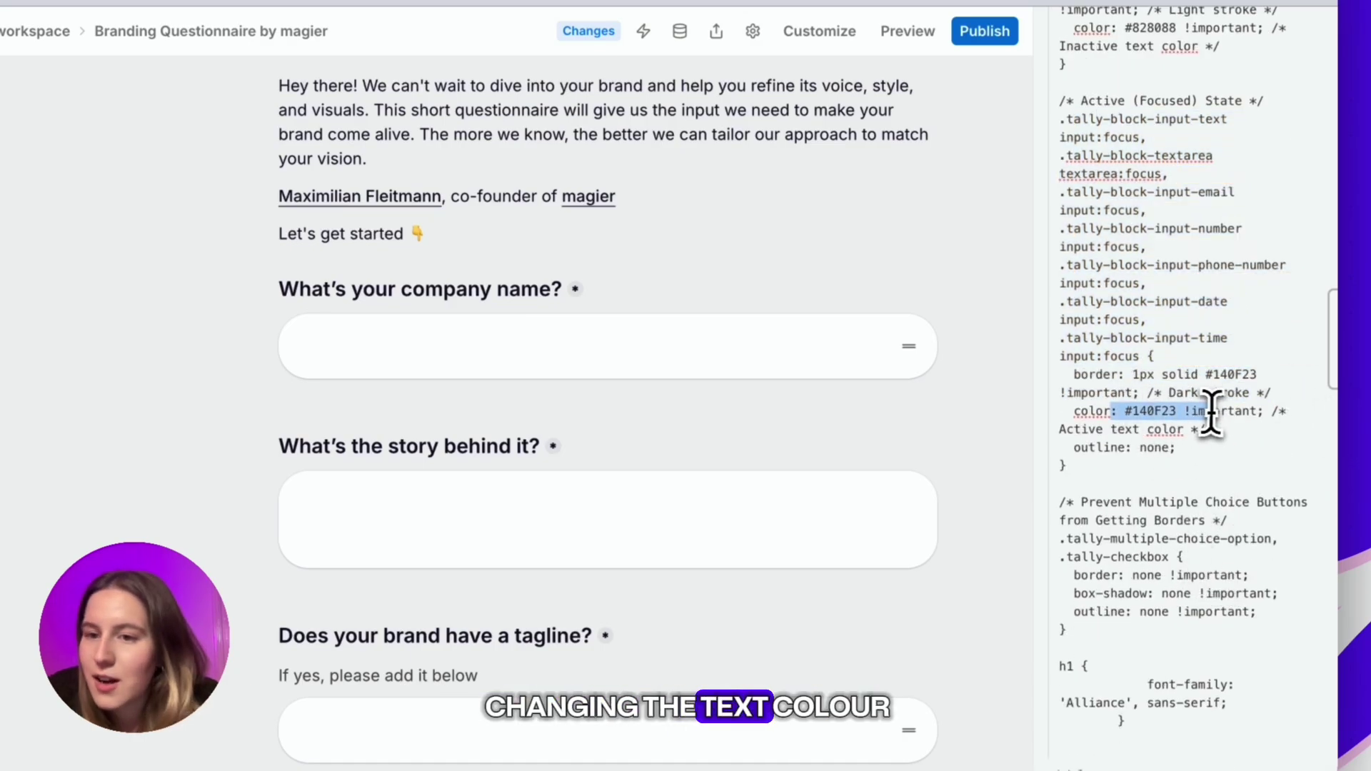
pyautogui.scroll(-2, 1141, 514)
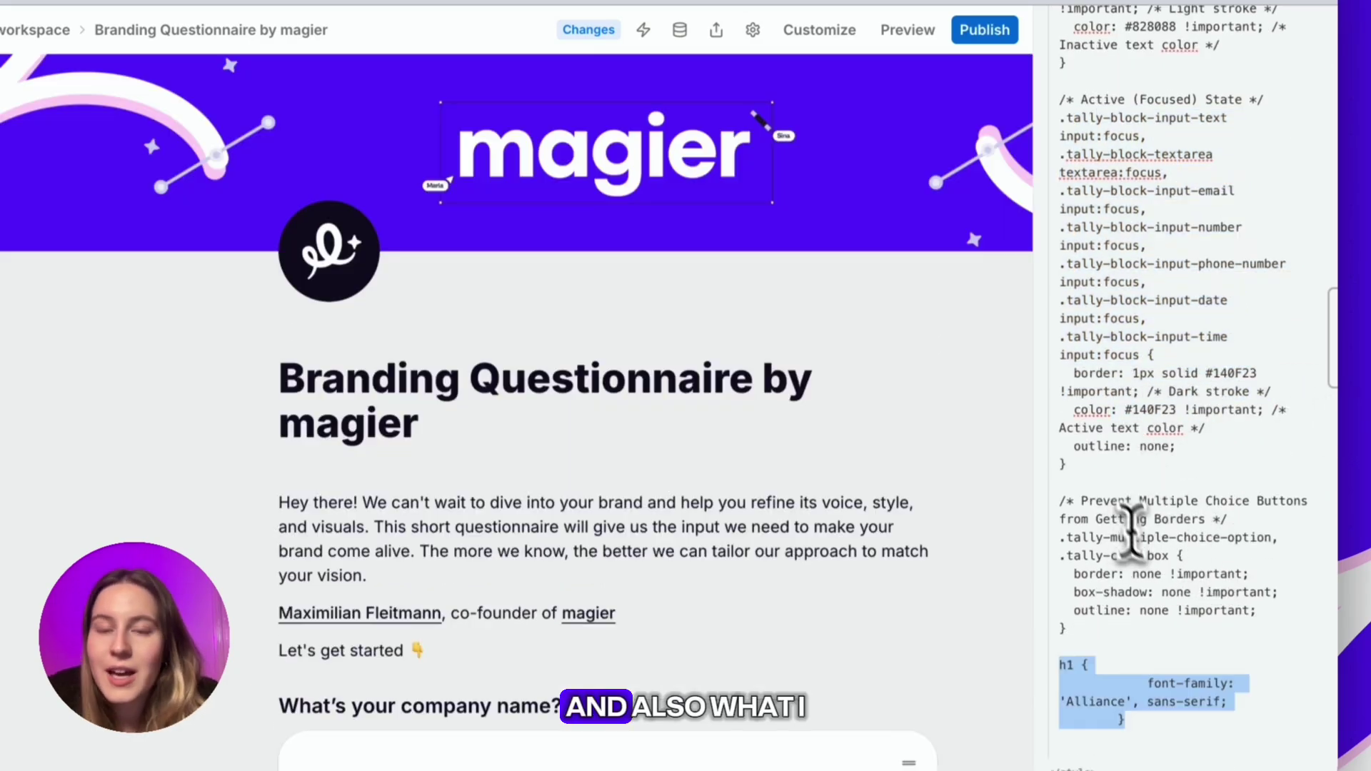
pyautogui.click(1163, 687)
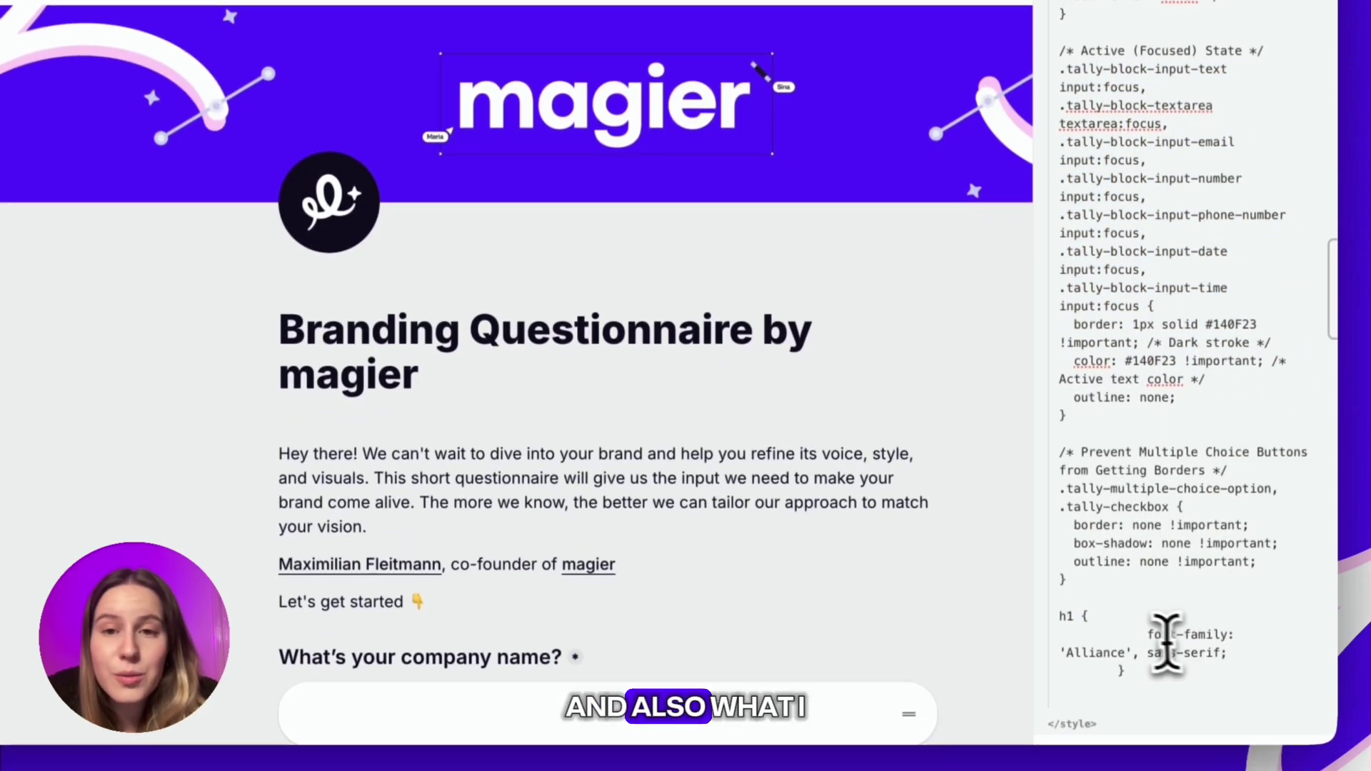
pyautogui.moveTo(1061, 609); pyautogui.dragTo(1130, 632)
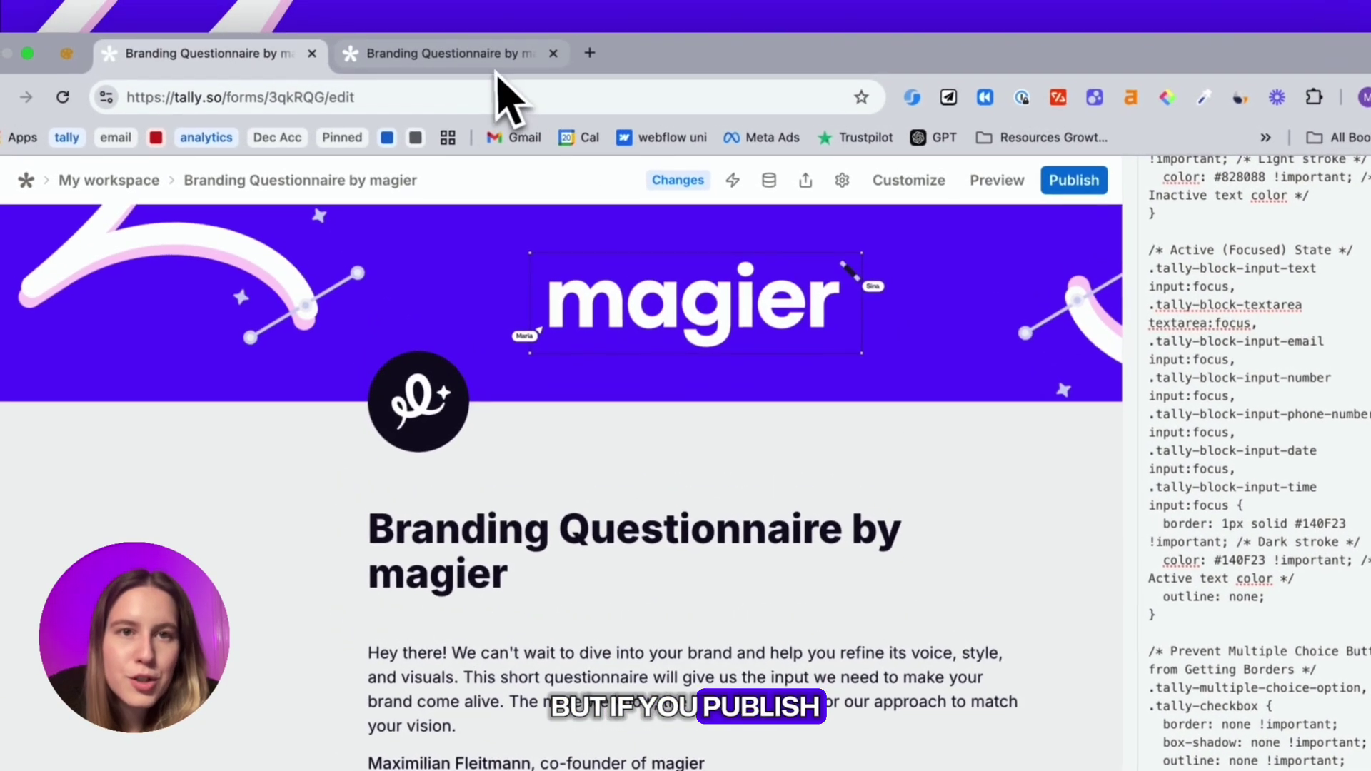
# Review the published questionnaire from its title font and cover down to the submit button
pyautogui.click(498, 71)
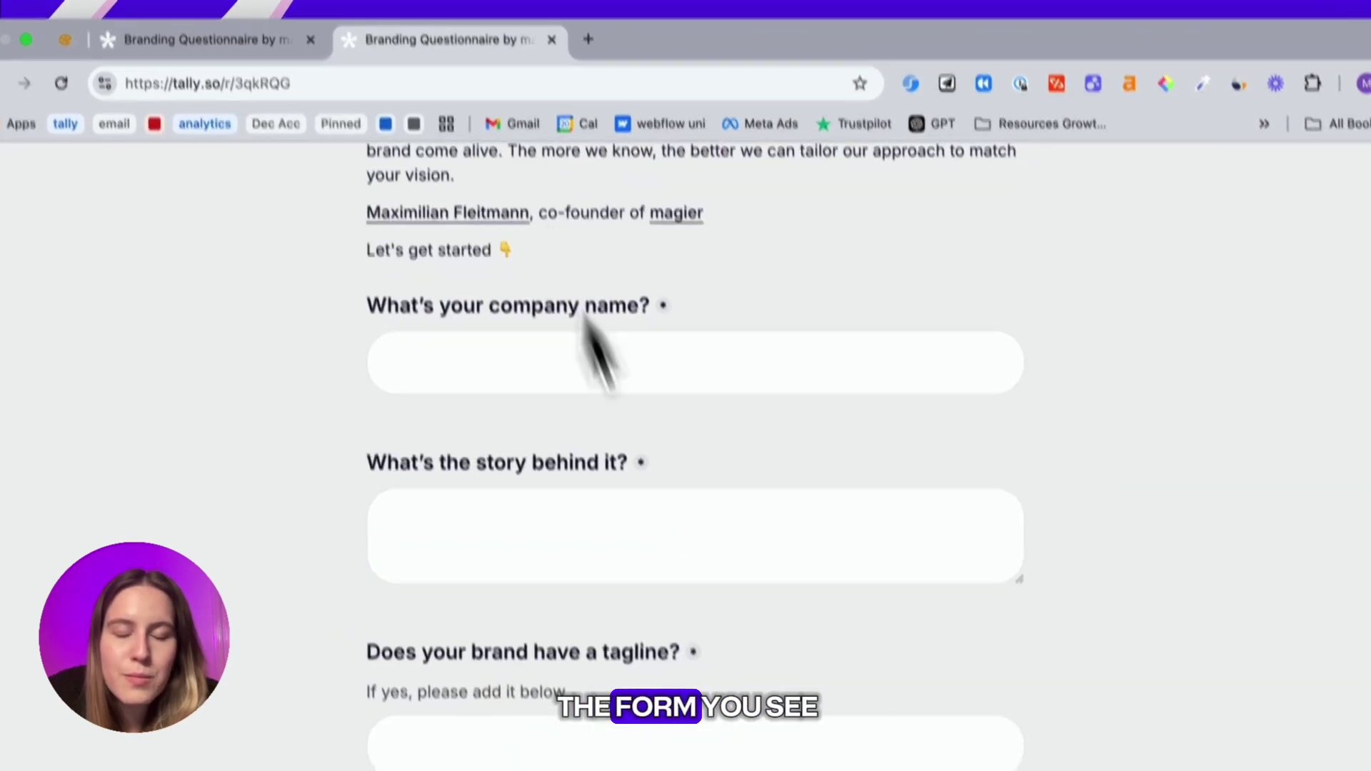
pyautogui.scroll(10, 597, 336)
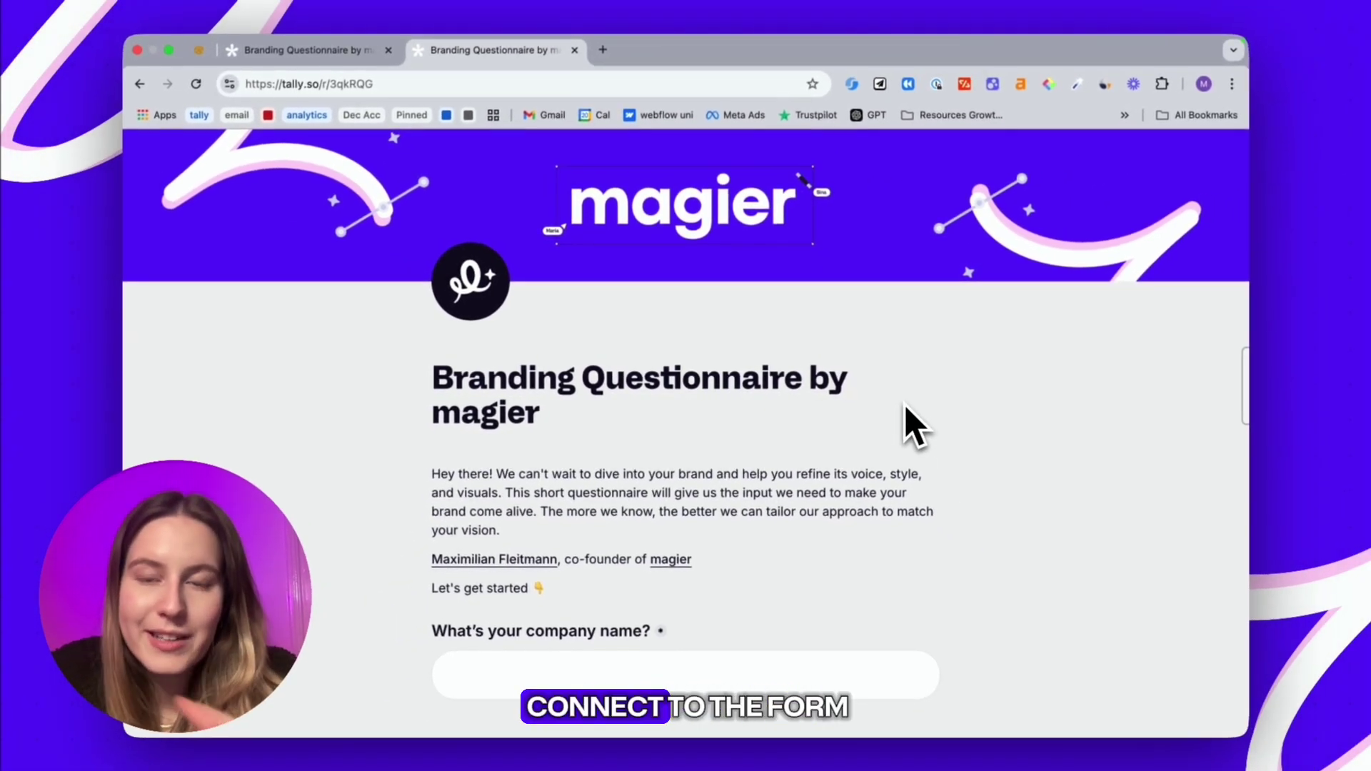
pyautogui.scroll(-20, 698, 459)
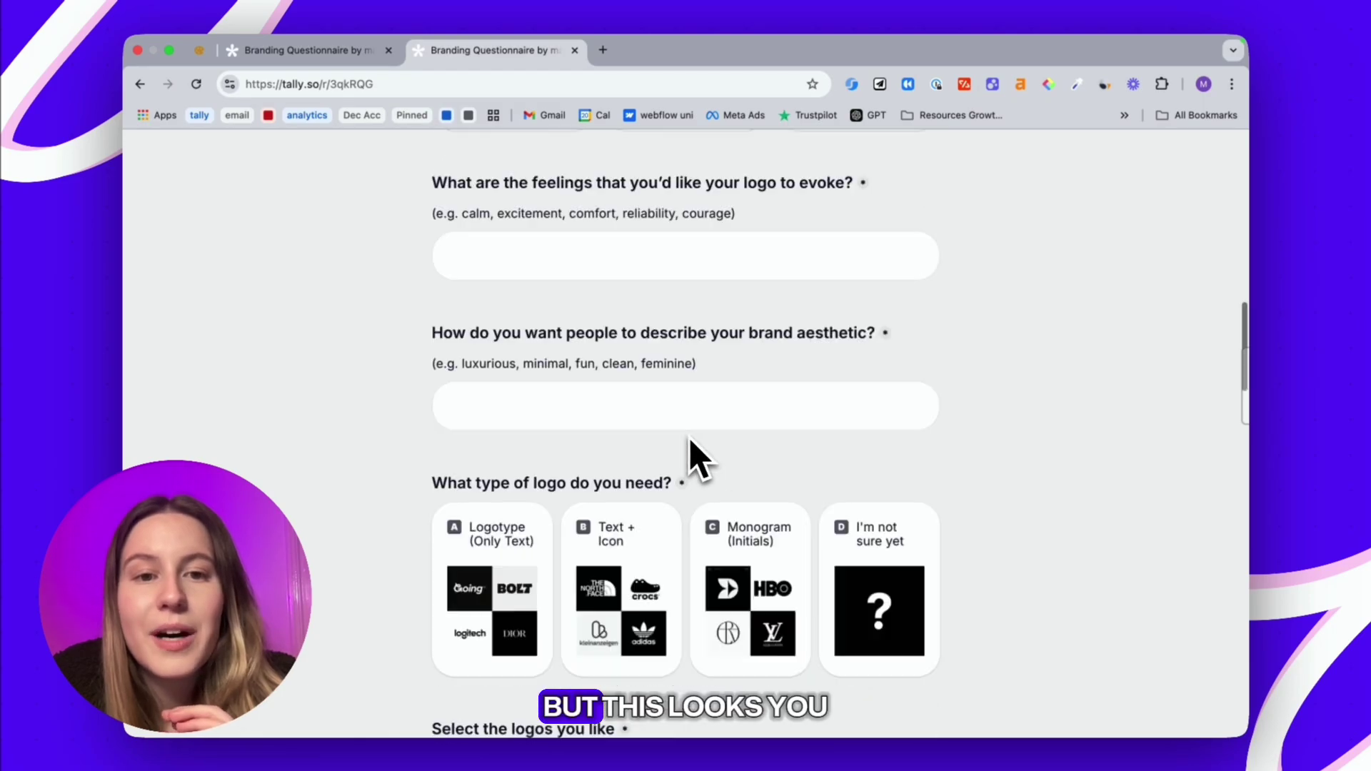
pyautogui.scroll(-6, 690, 448)
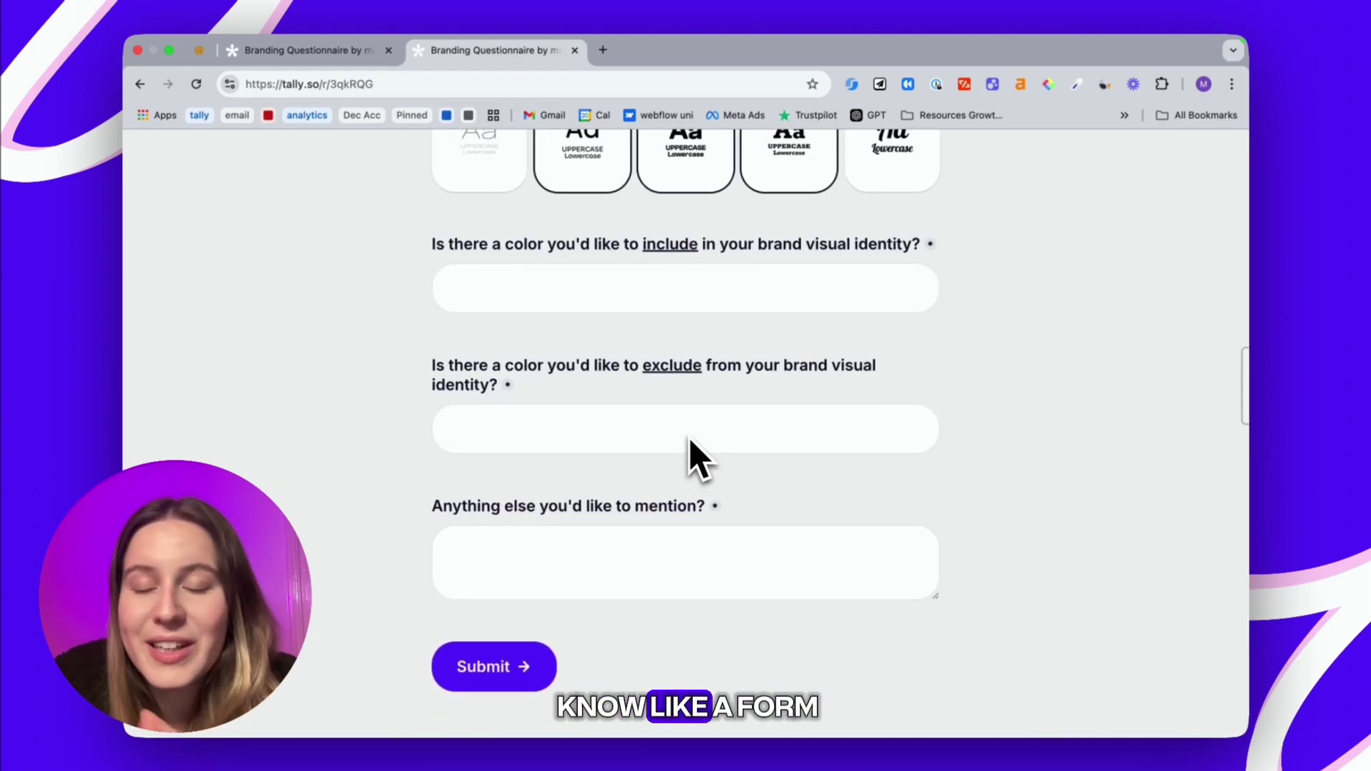
pyautogui.scroll(20, 689, 452)
pyautogui.scroll(10, 689, 439)
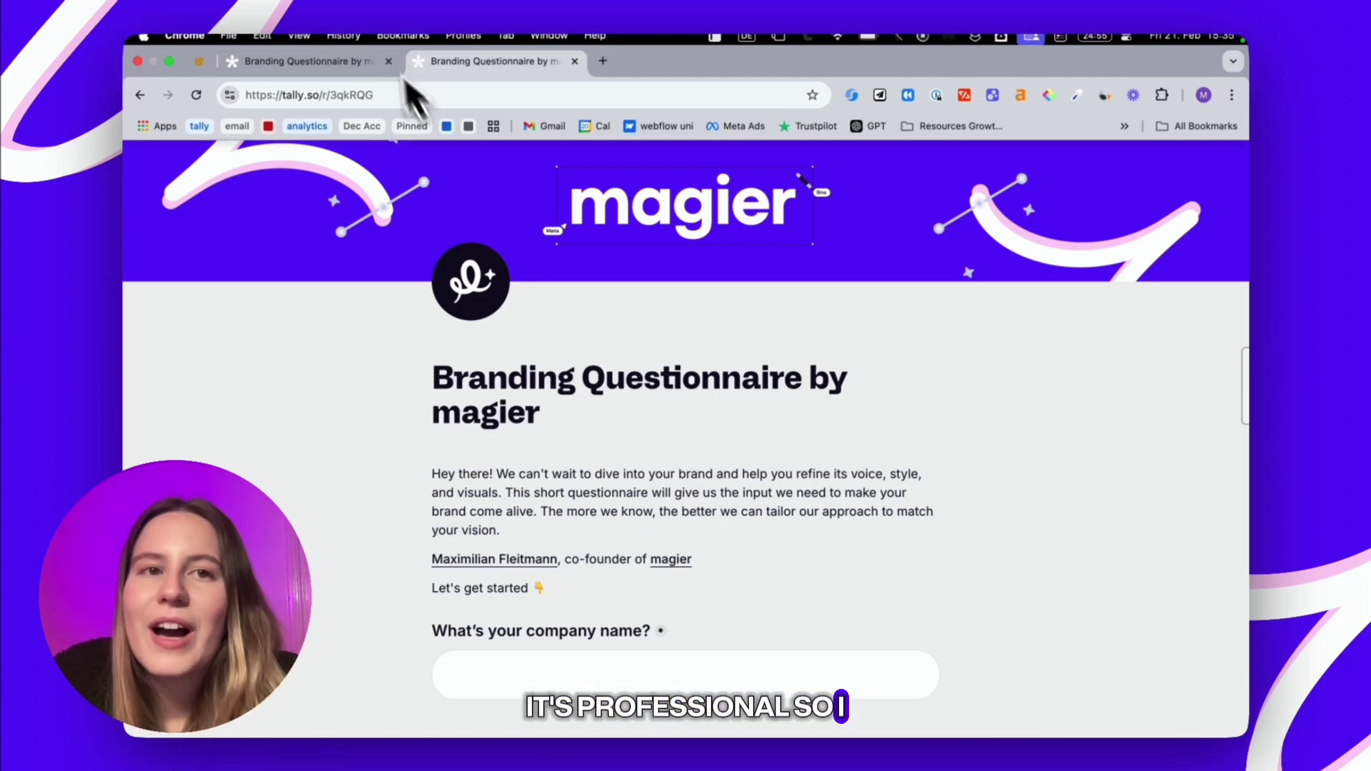
# Create a new form in My workspace and title it "Branding Questionnaire"
pyautogui.click(311, 63)
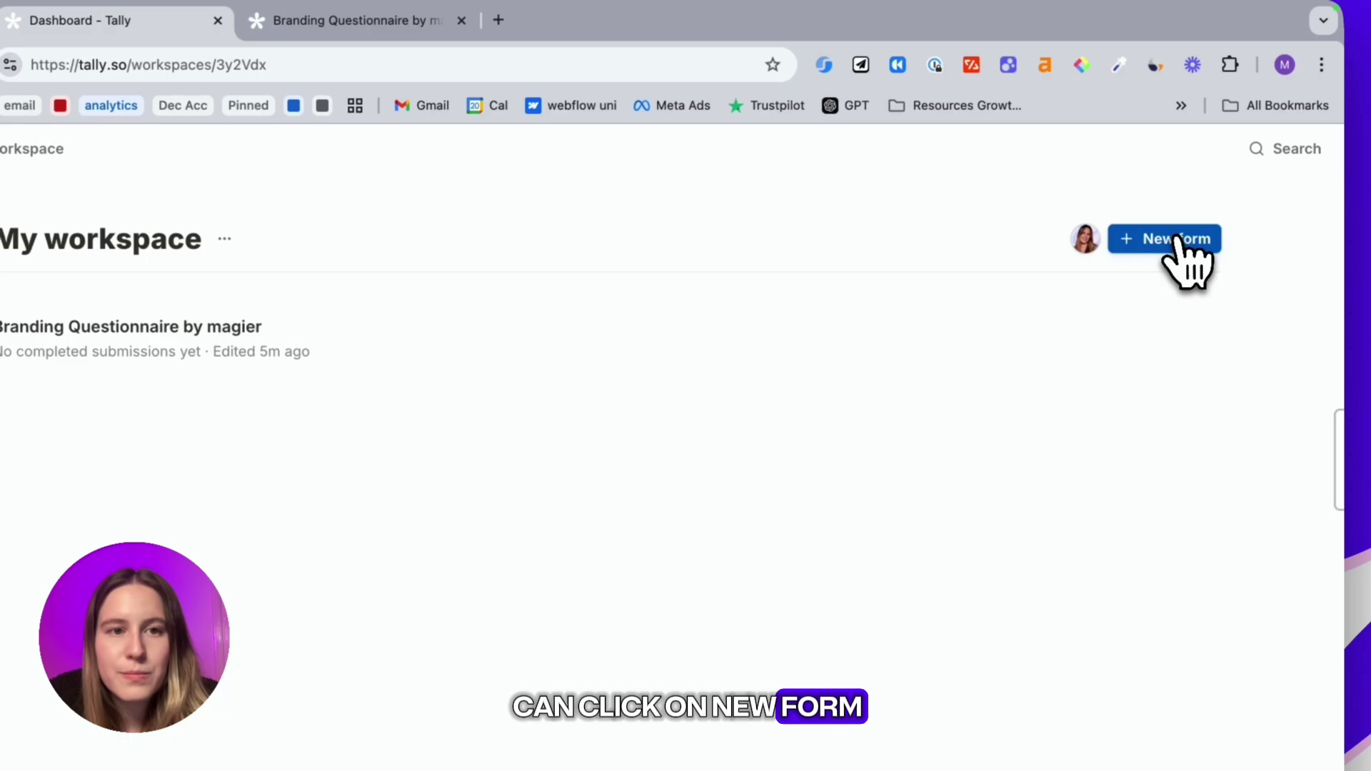
pyautogui.click(1176, 242)
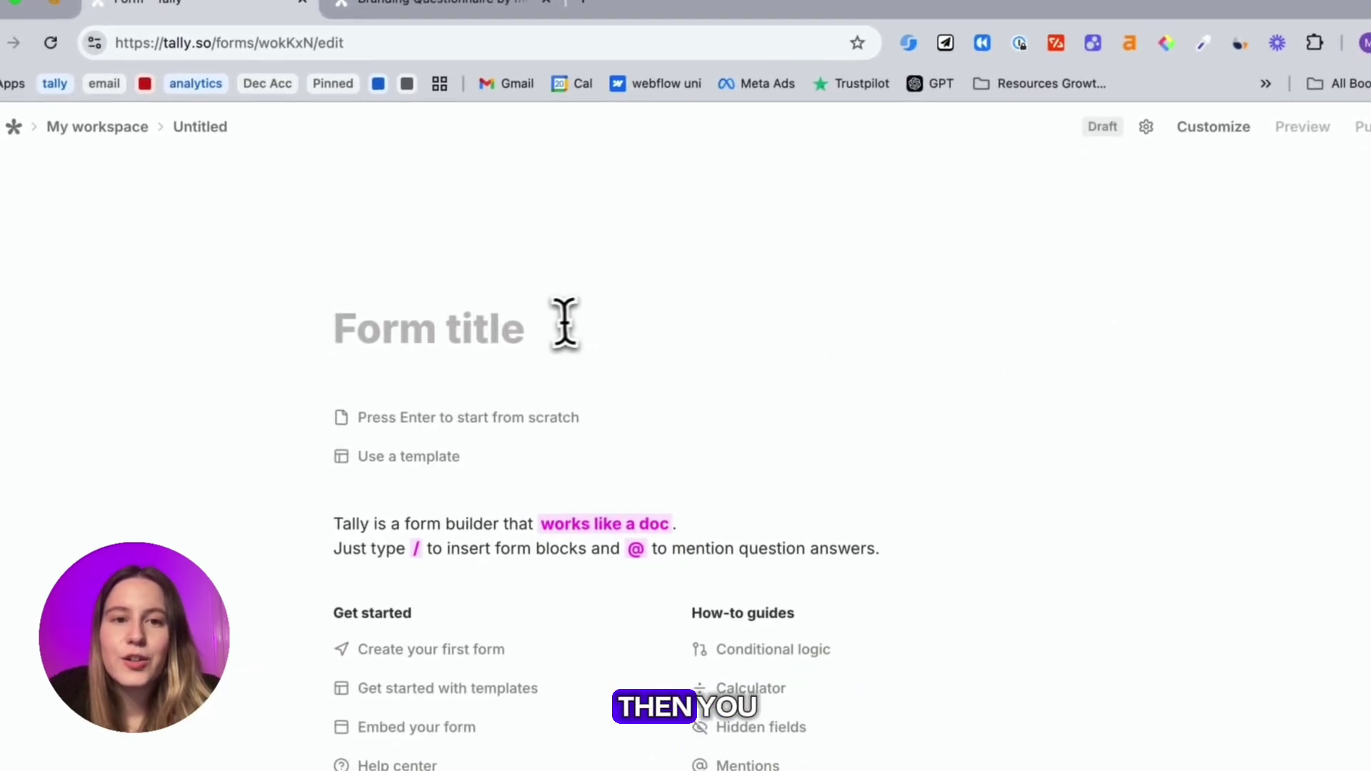
pyautogui.write('Brandi')
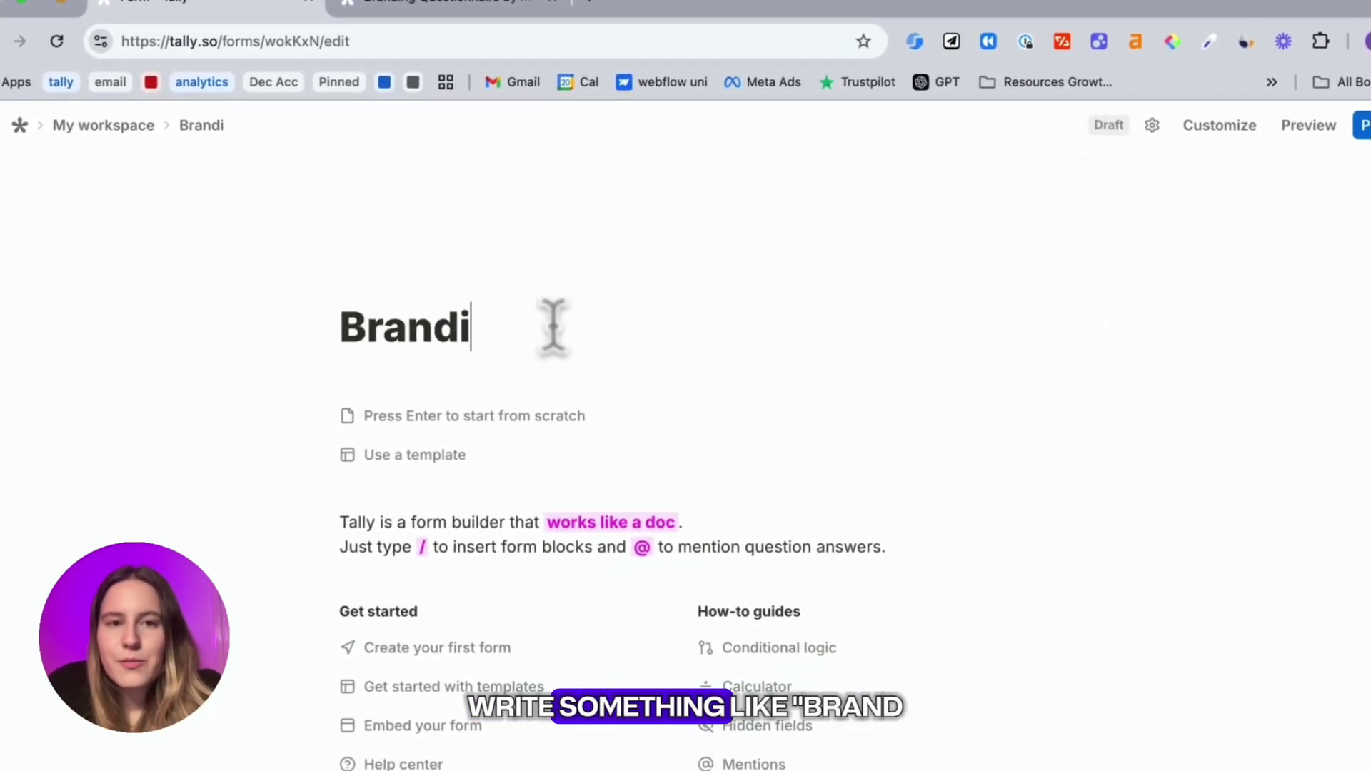
pyautogui.write('ng Questionnaire')
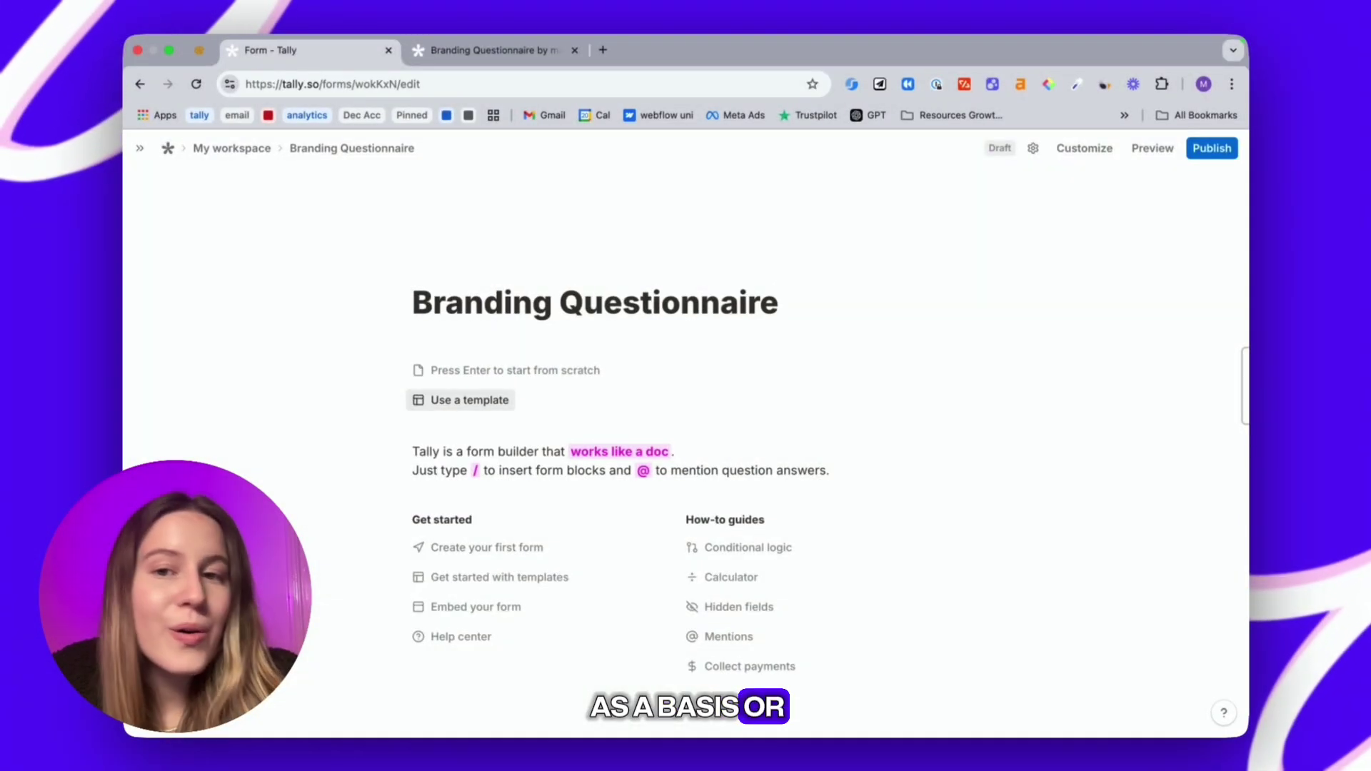
# Browse the template library for the new form and close it without choosing a template
pyautogui.click(474, 402)
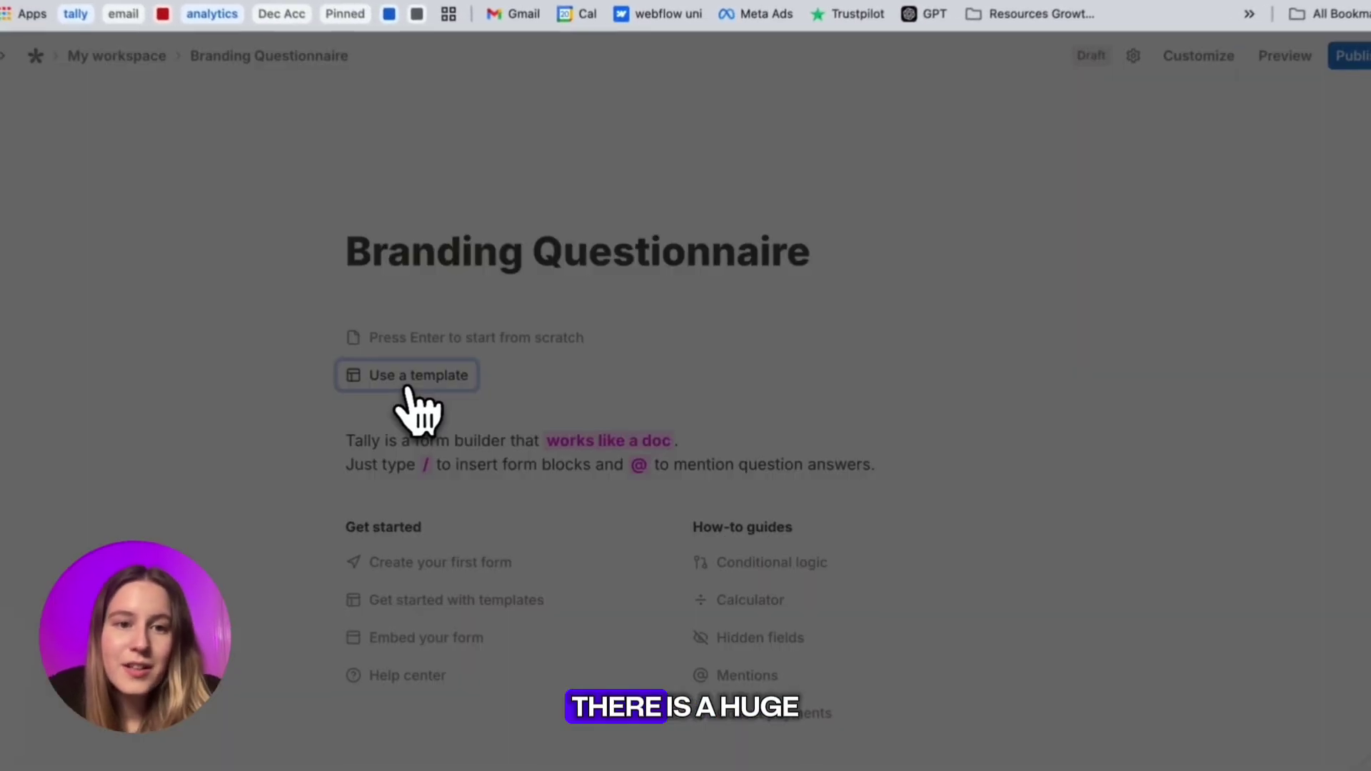
pyautogui.scroll(-3, 643, 464)
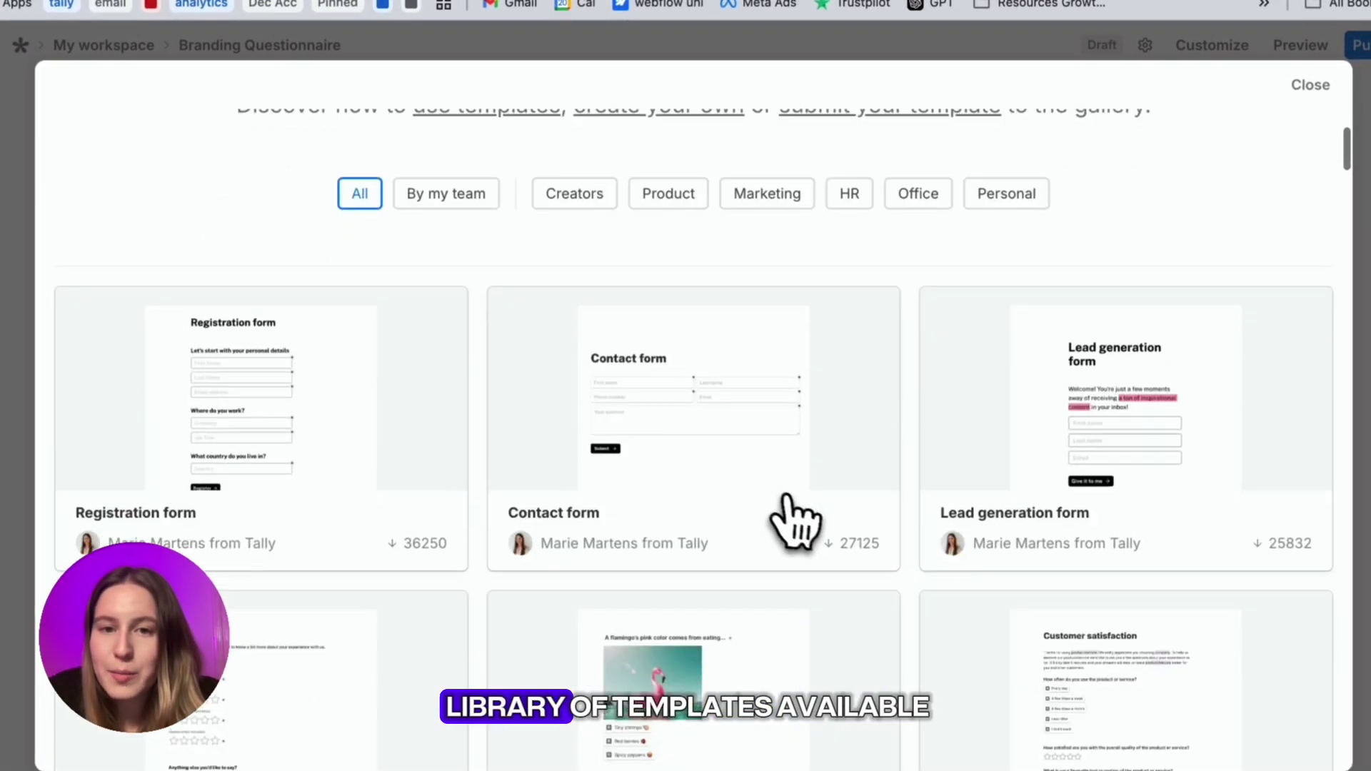
pyautogui.scroll(-20, 796, 521)
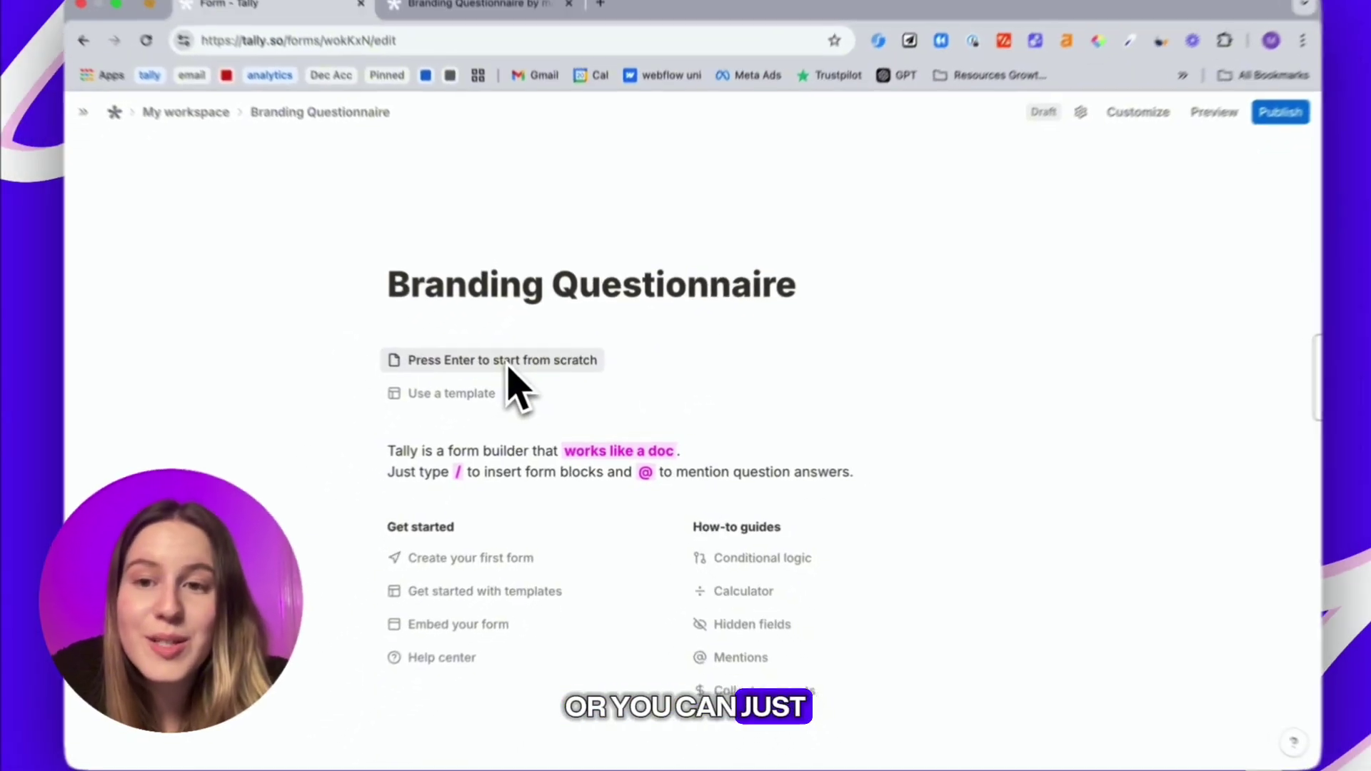
# Start the form from scratch and insert a multiple choice question reading "How many elements do you need?"
pyautogui.click(508, 363)
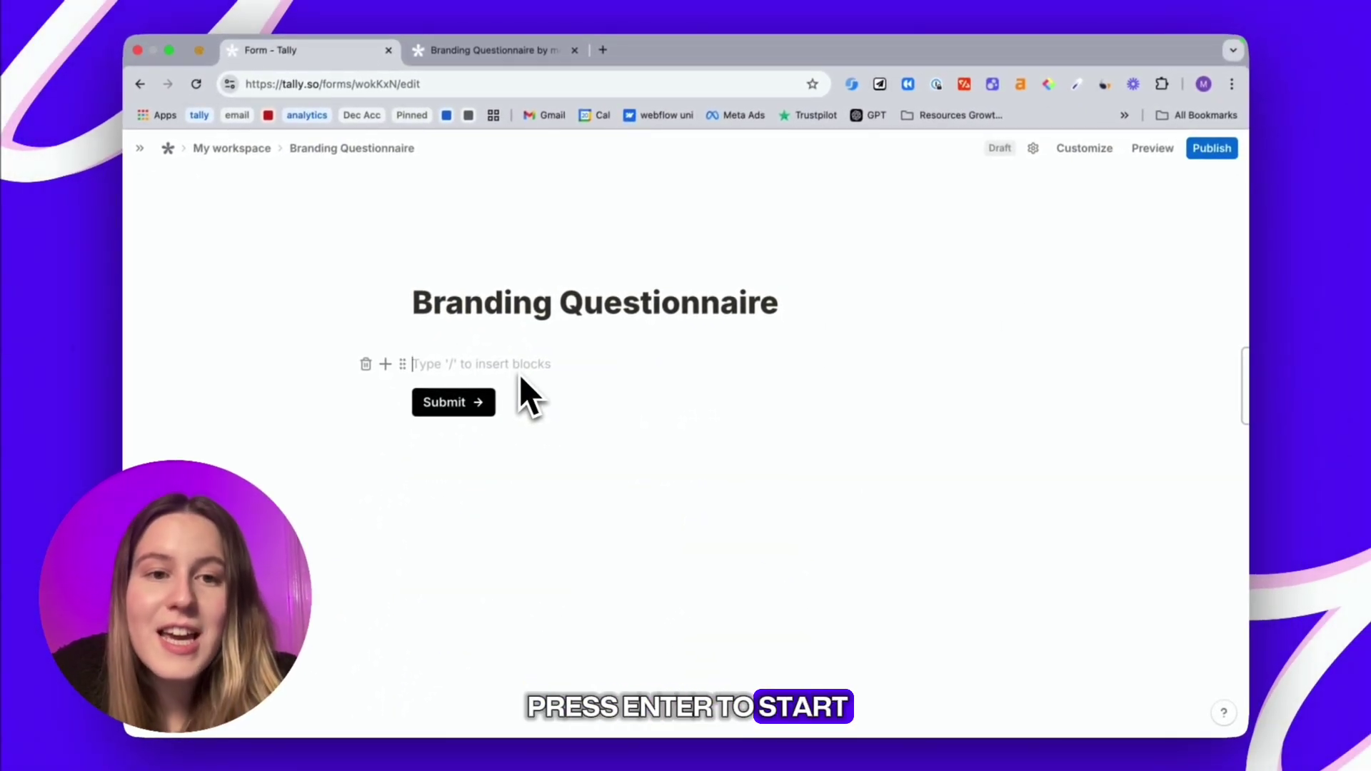
pyautogui.write('/')
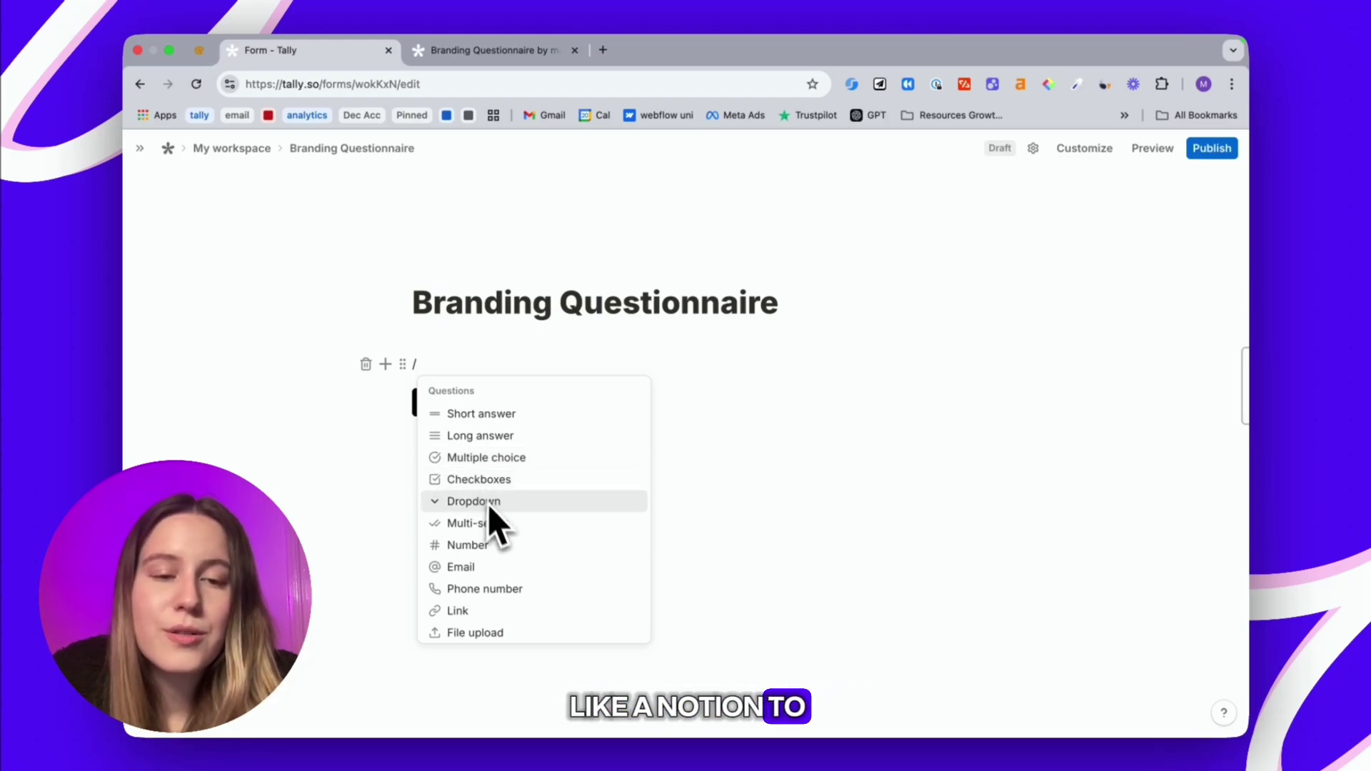
pyautogui.scroll(-10, 499, 536)
pyautogui.scroll(-3, 499, 536)
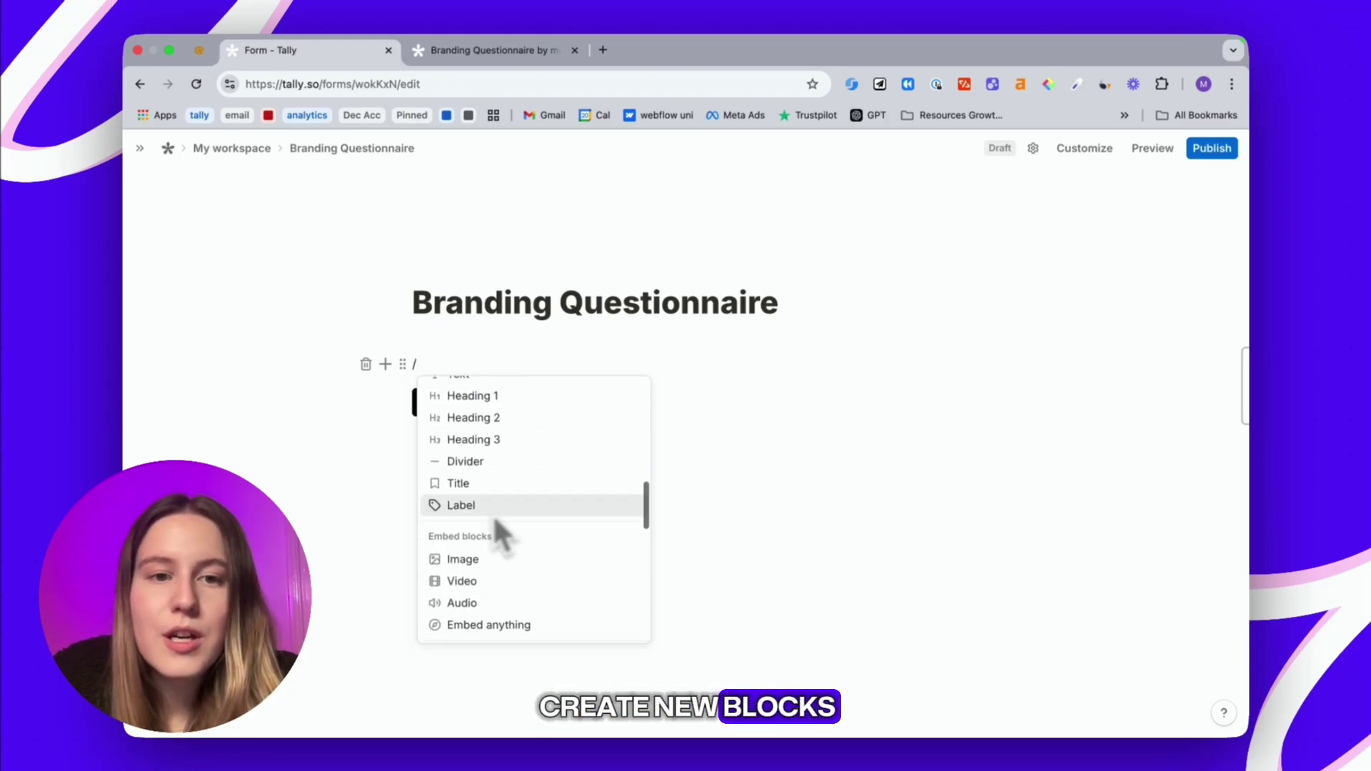
pyautogui.scroll(10, 499, 536)
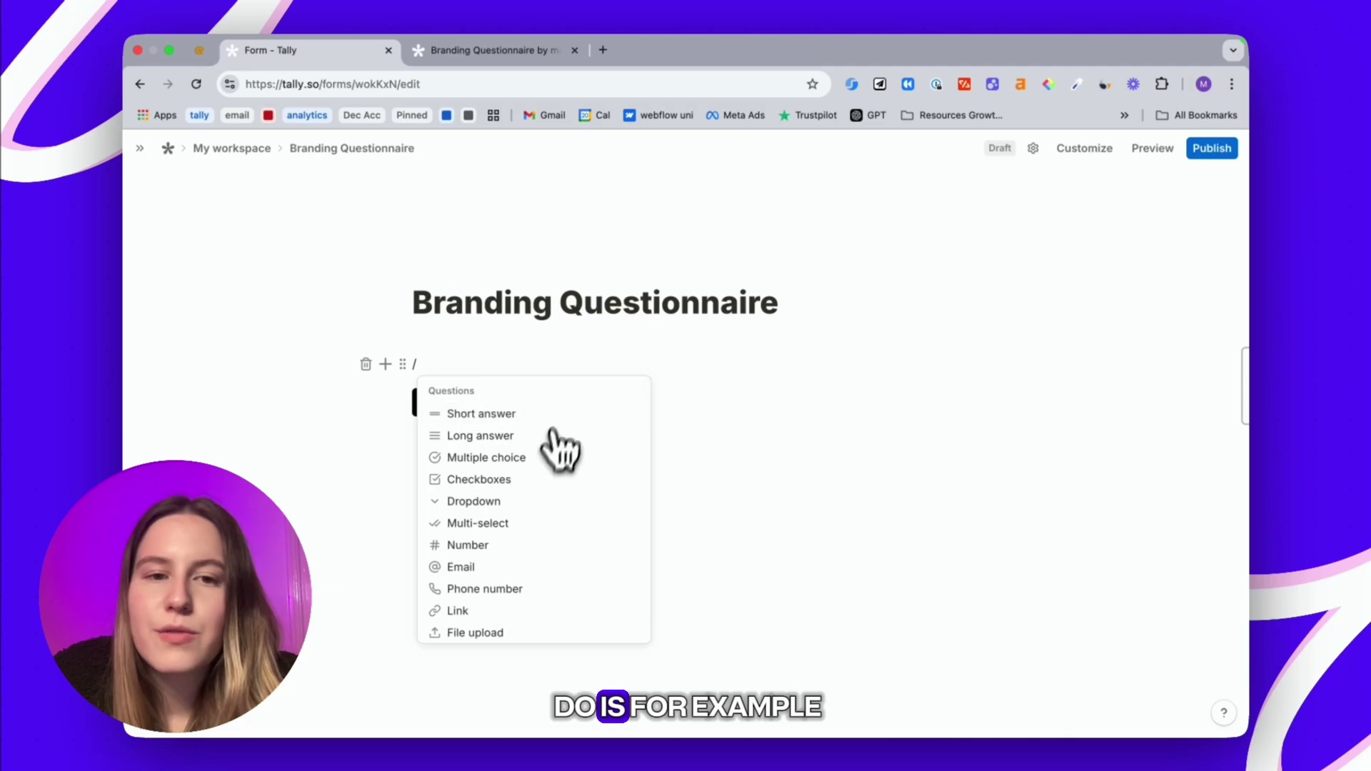
pyautogui.click(504, 458)
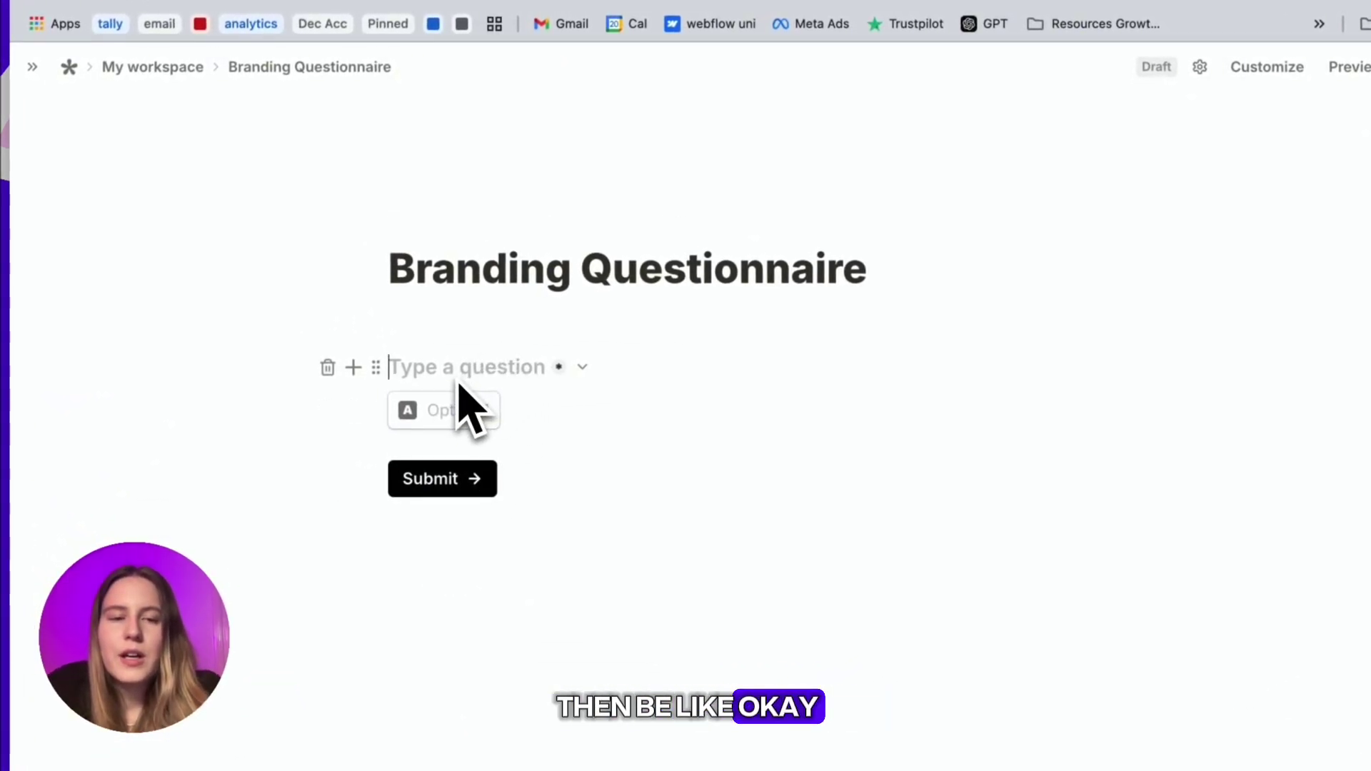
pyautogui.write('How many elements do you need?')
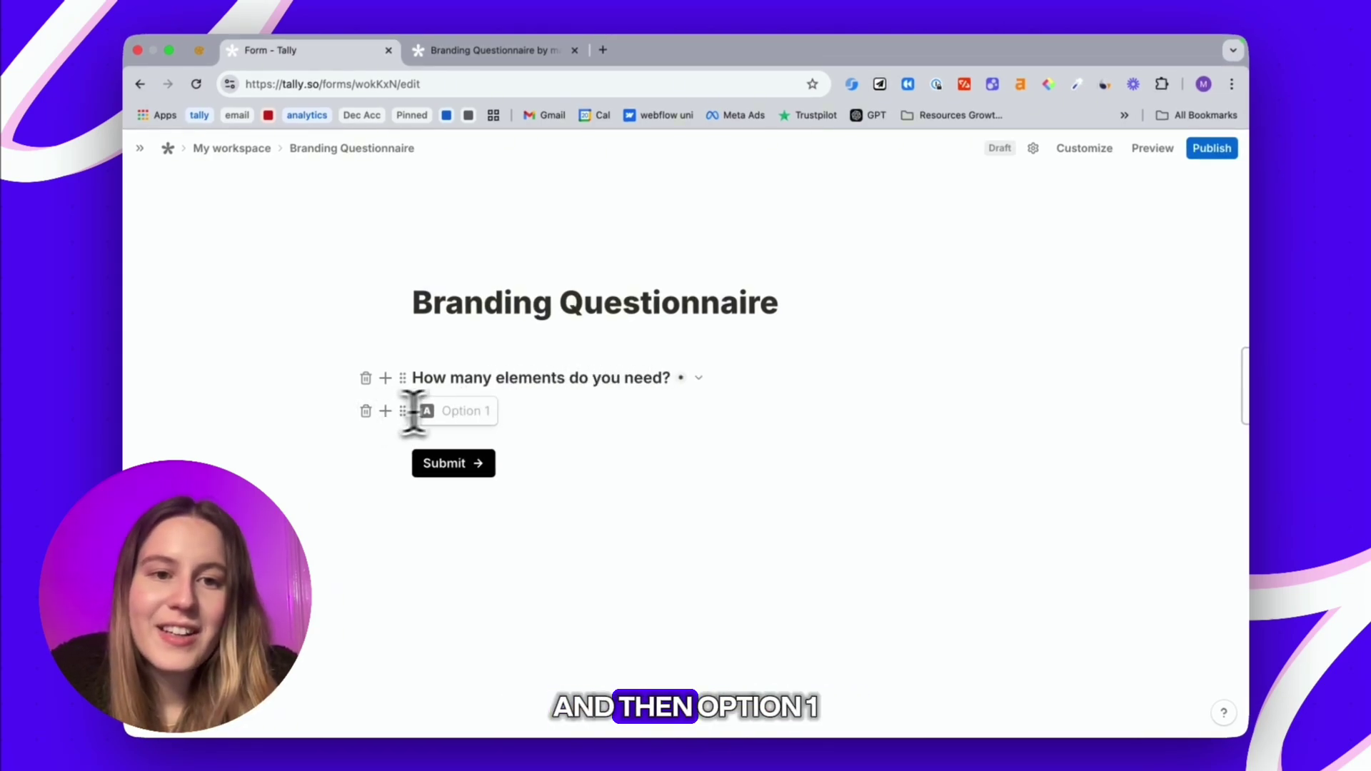
# Fill in the answer options 5, 3 and 1 for the elements question
pyautogui.click(462, 411)
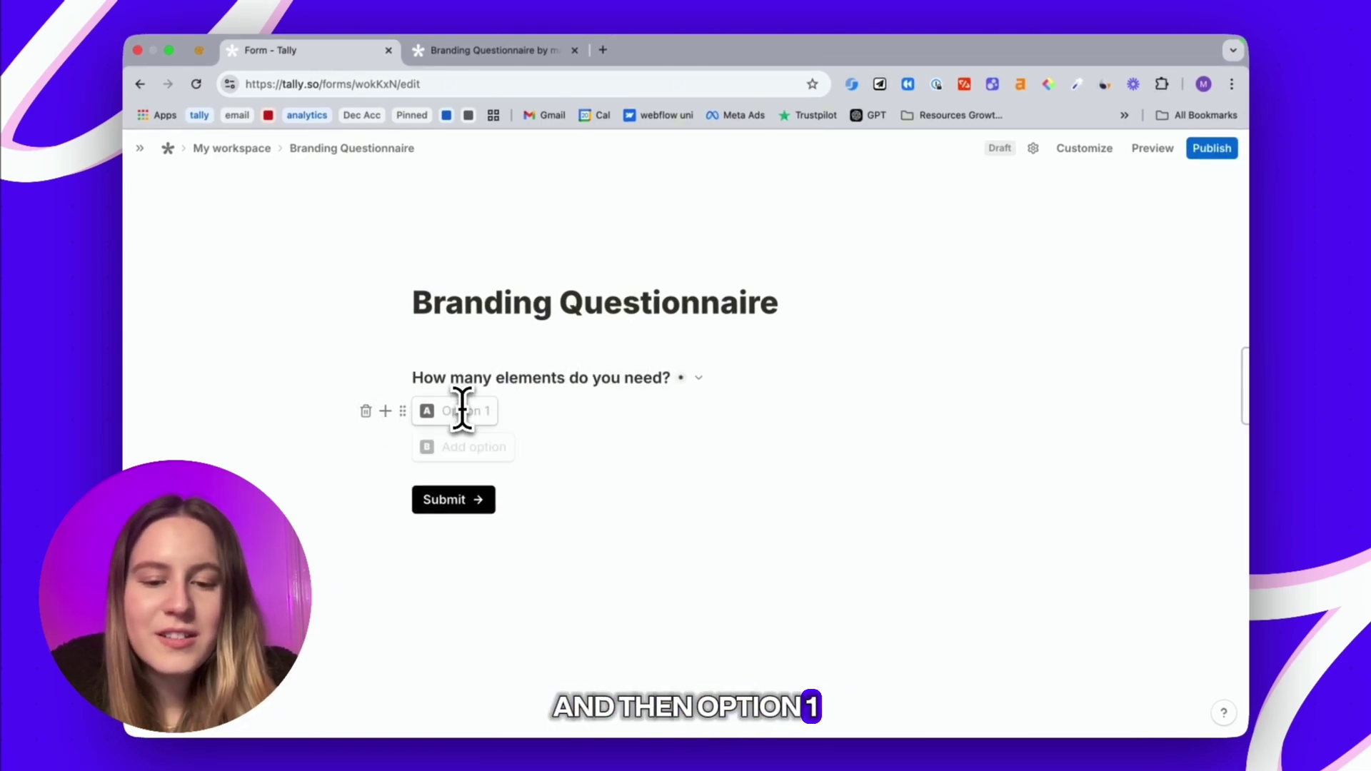
pyautogui.click(471, 448)
pyautogui.write('3')
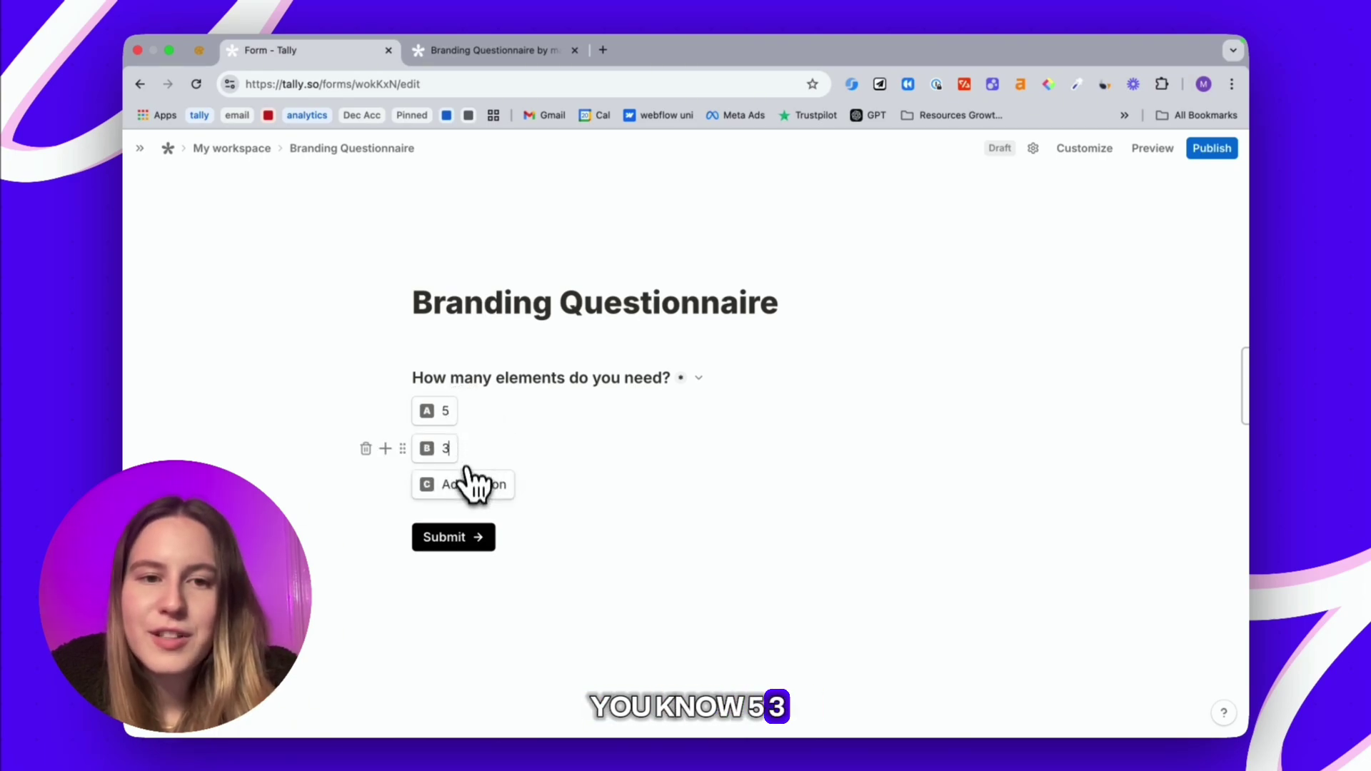
pyautogui.click(474, 480)
pyautogui.write('1')
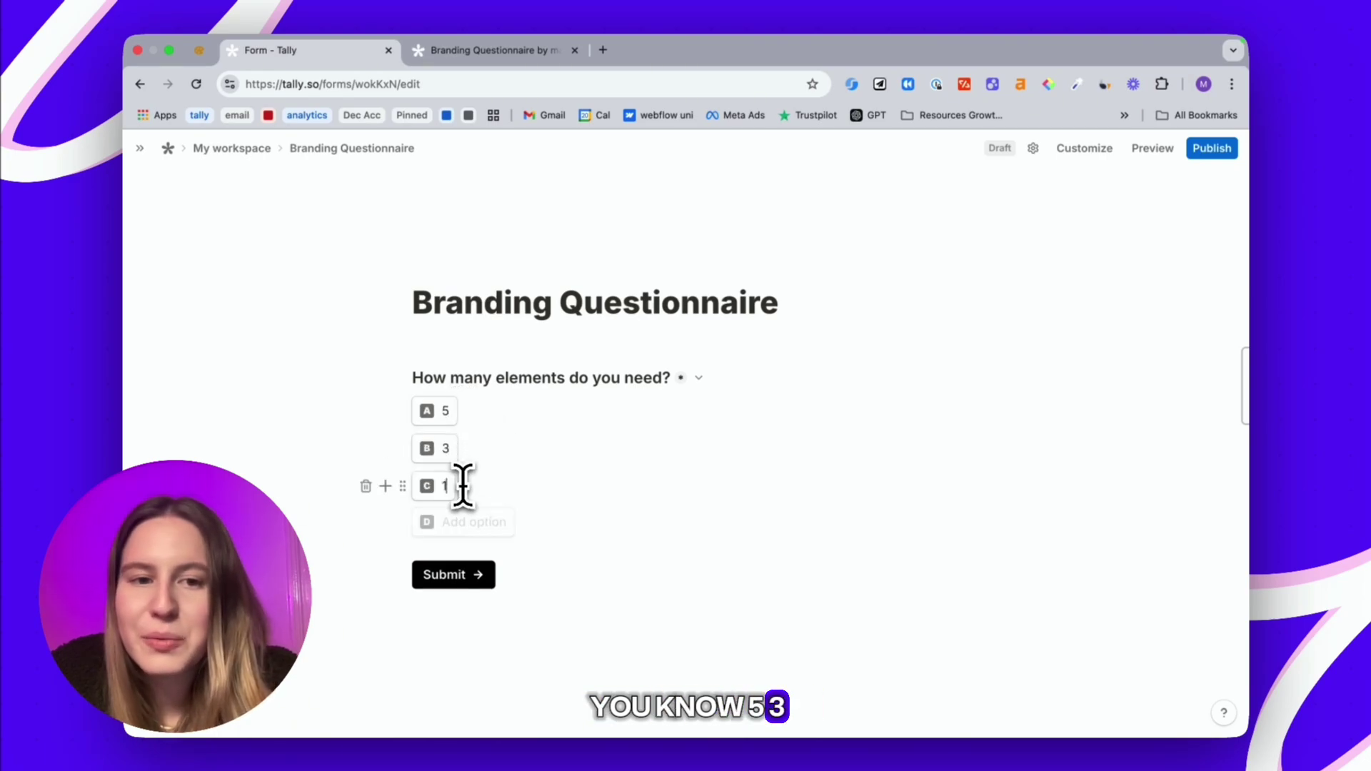
# Try color-coding the answer options and open the image upload for the first option without adding an image
pyautogui.click(403, 412)
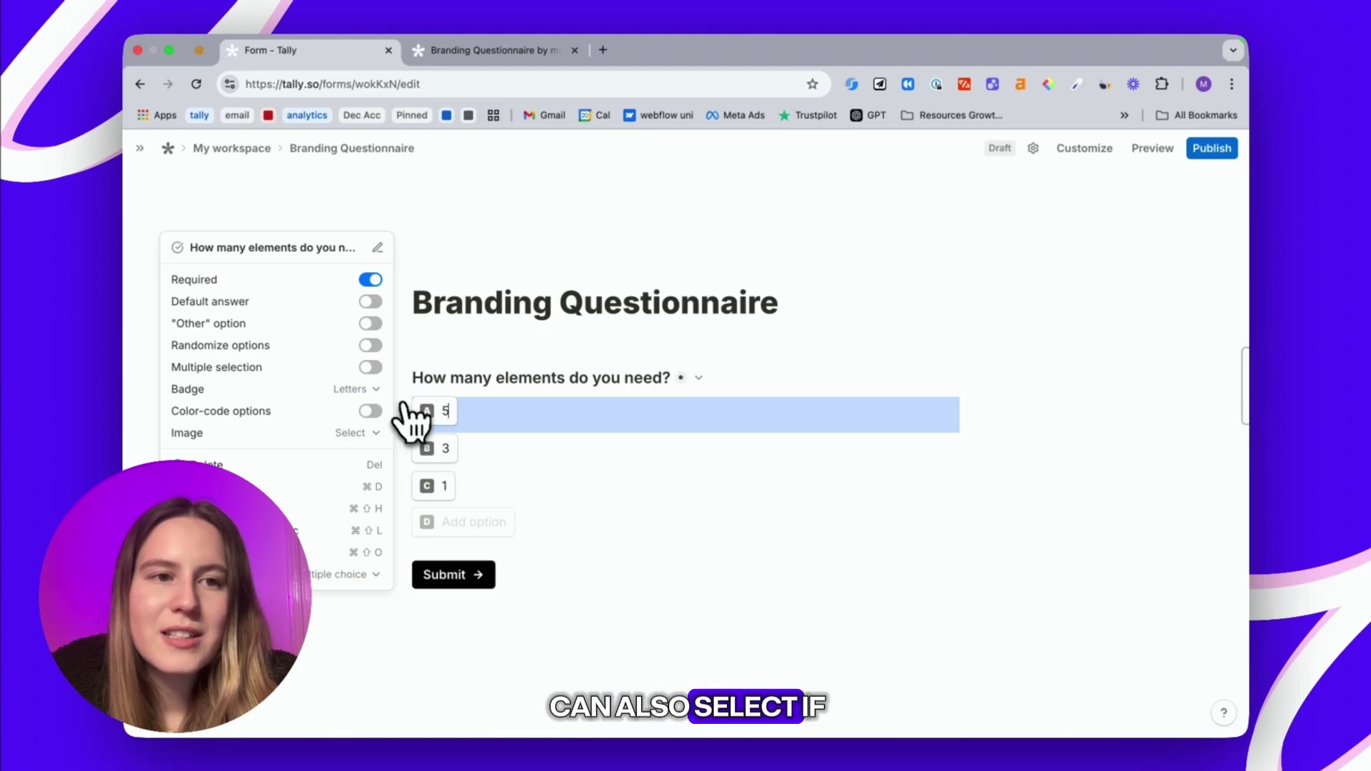
pyautogui.click(371, 413)
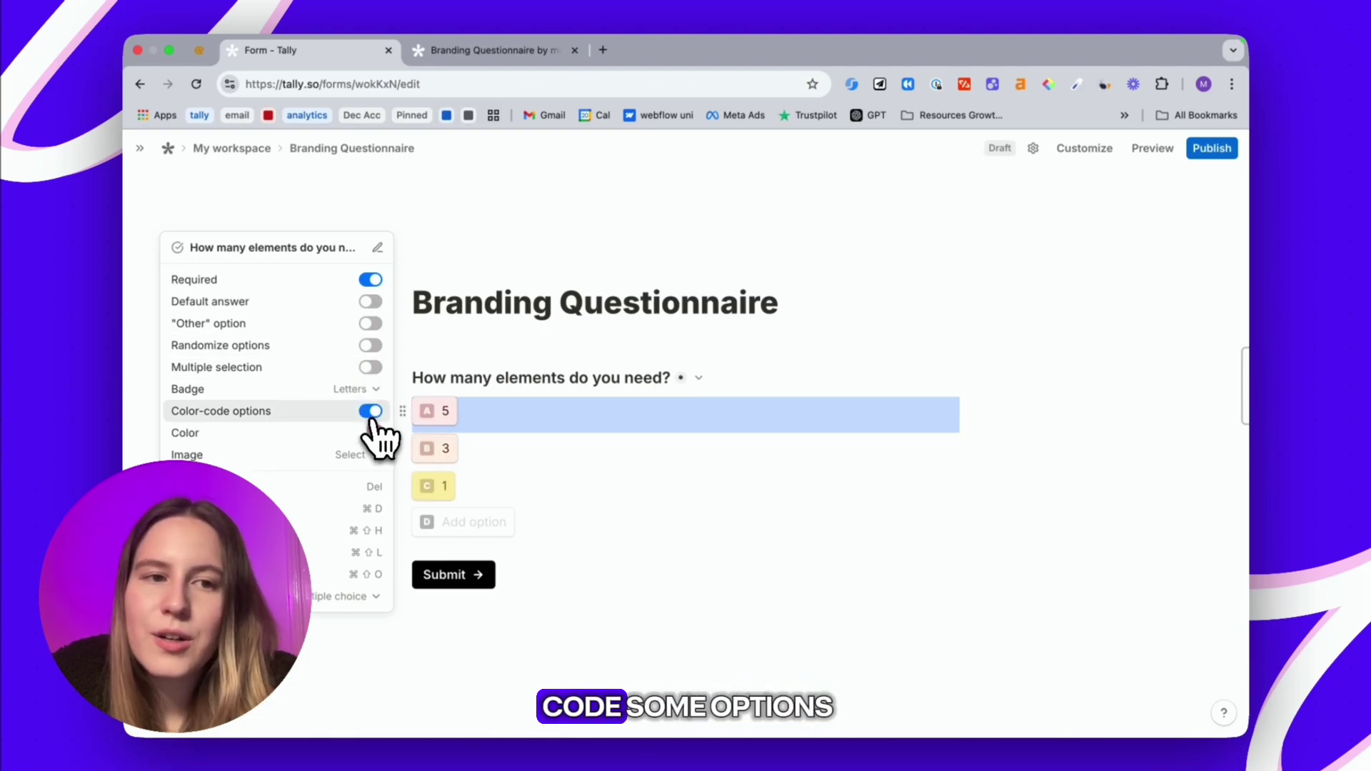
pyautogui.click(371, 412)
pyautogui.click(368, 434)
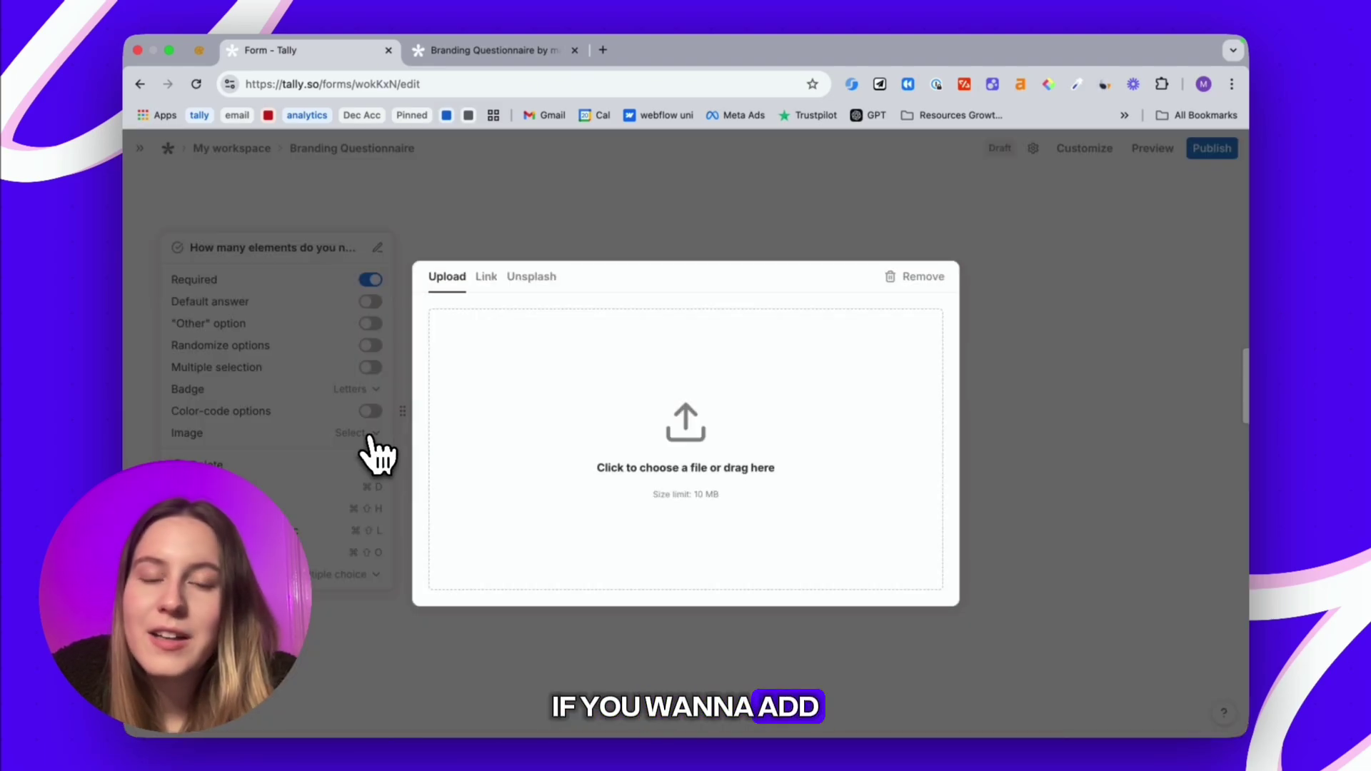
pyautogui.click(277, 493)
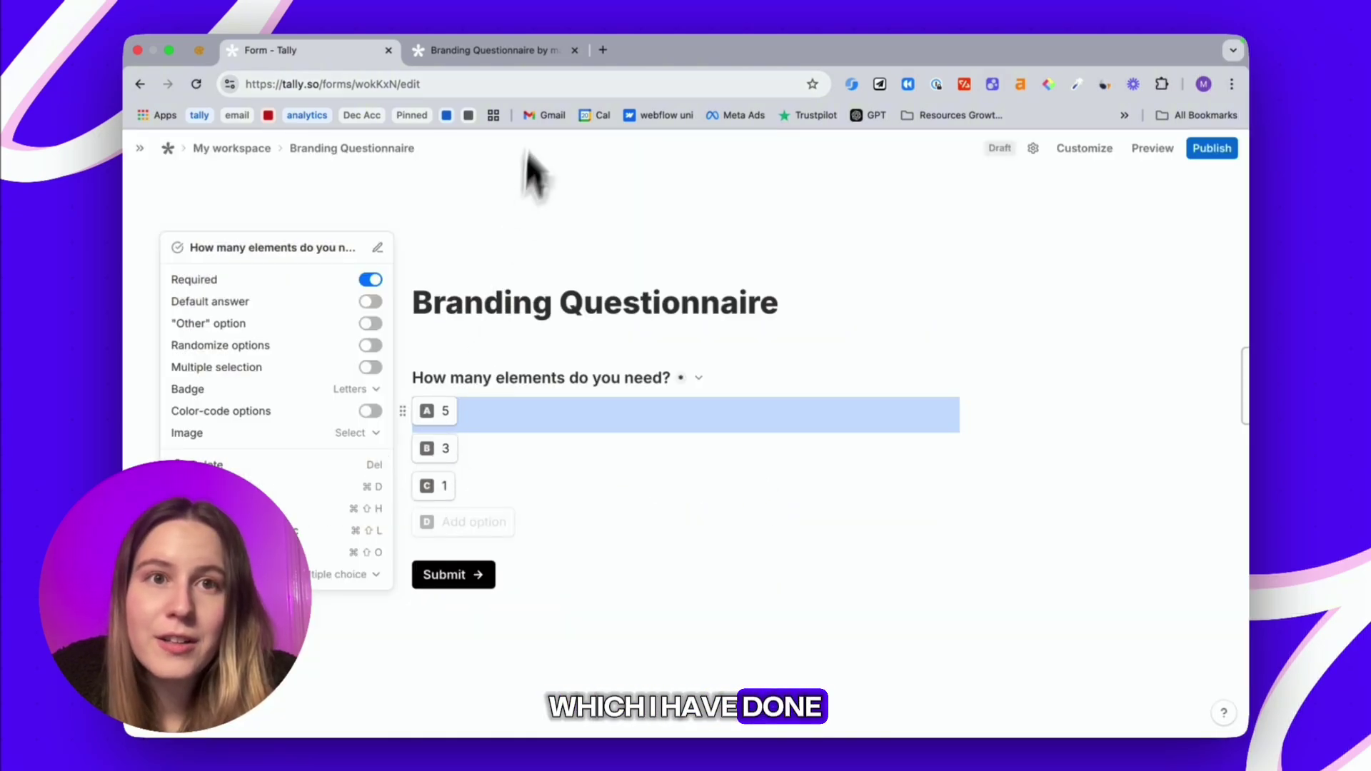
# Check the published questionnaire's logo questions as an example of answer options with images, and return to the form editor
pyautogui.click(508, 52)
pyautogui.scroll(-20, 628, 493)
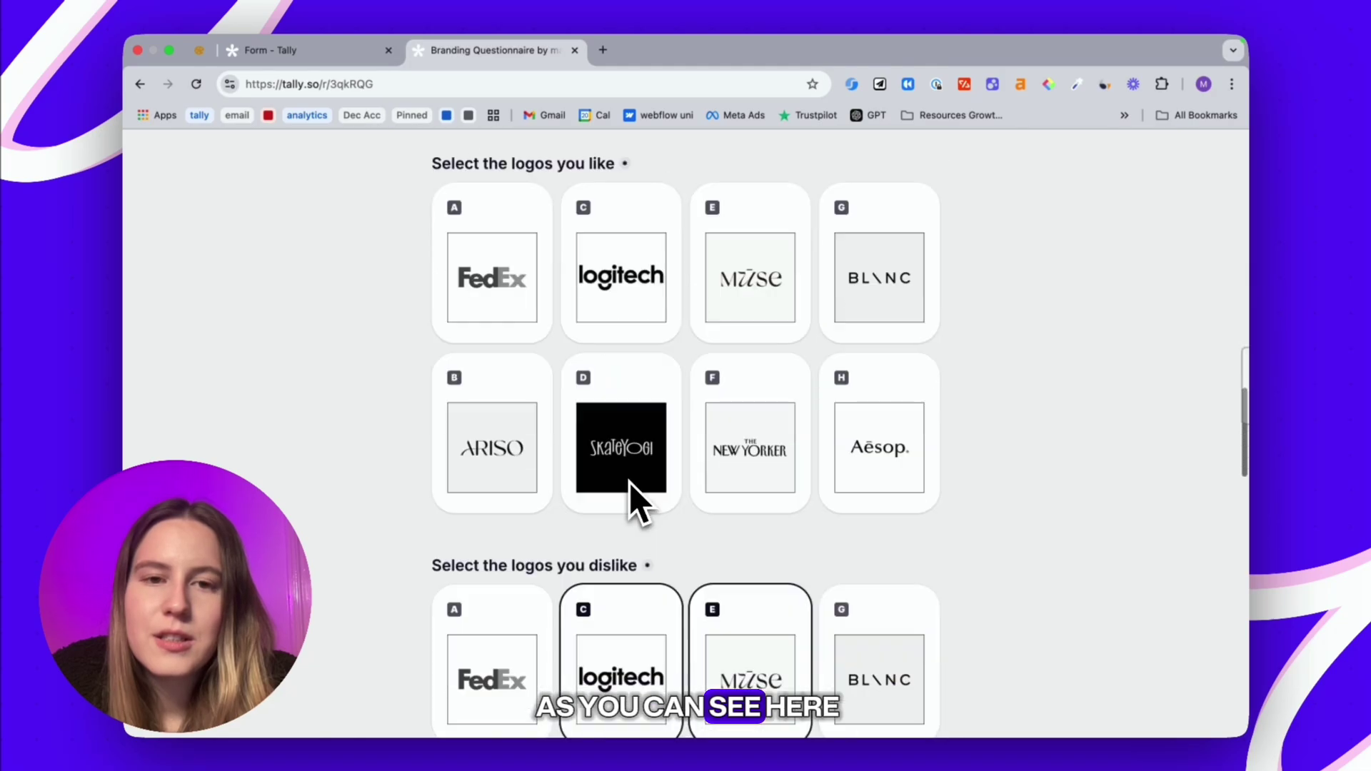
pyautogui.scroll(4, 629, 483)
pyautogui.click(340, 60)
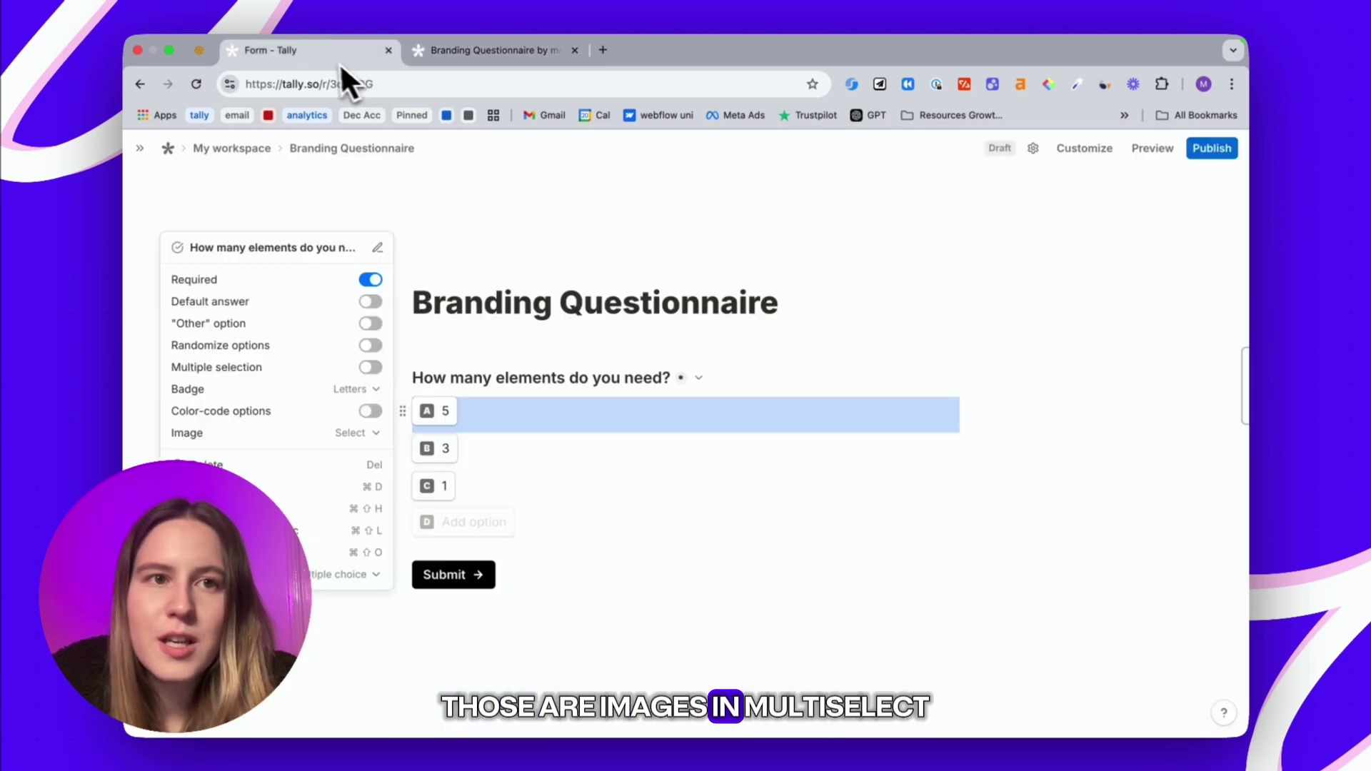
# Allow multiple selection on the elements question and try out the minimum choices setting
pyautogui.click(371, 368)
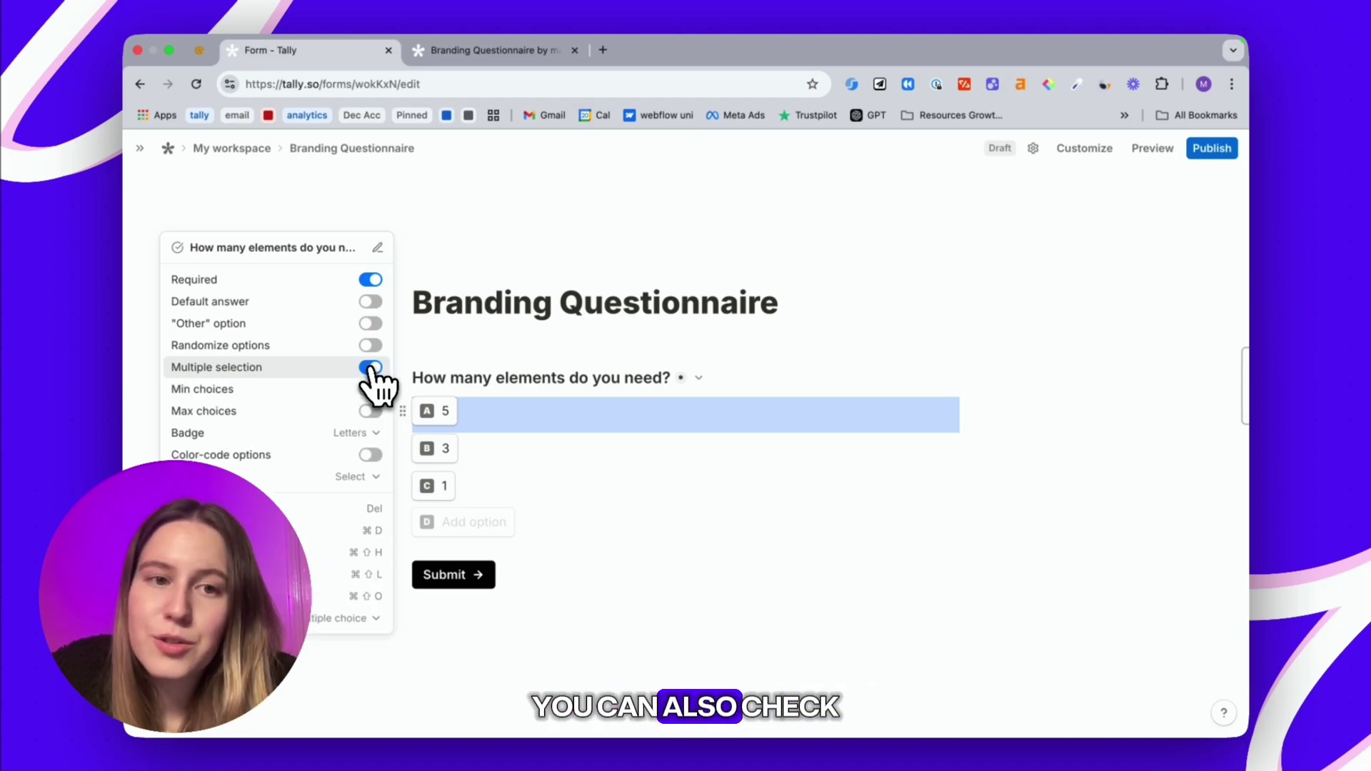
pyautogui.click(370, 389)
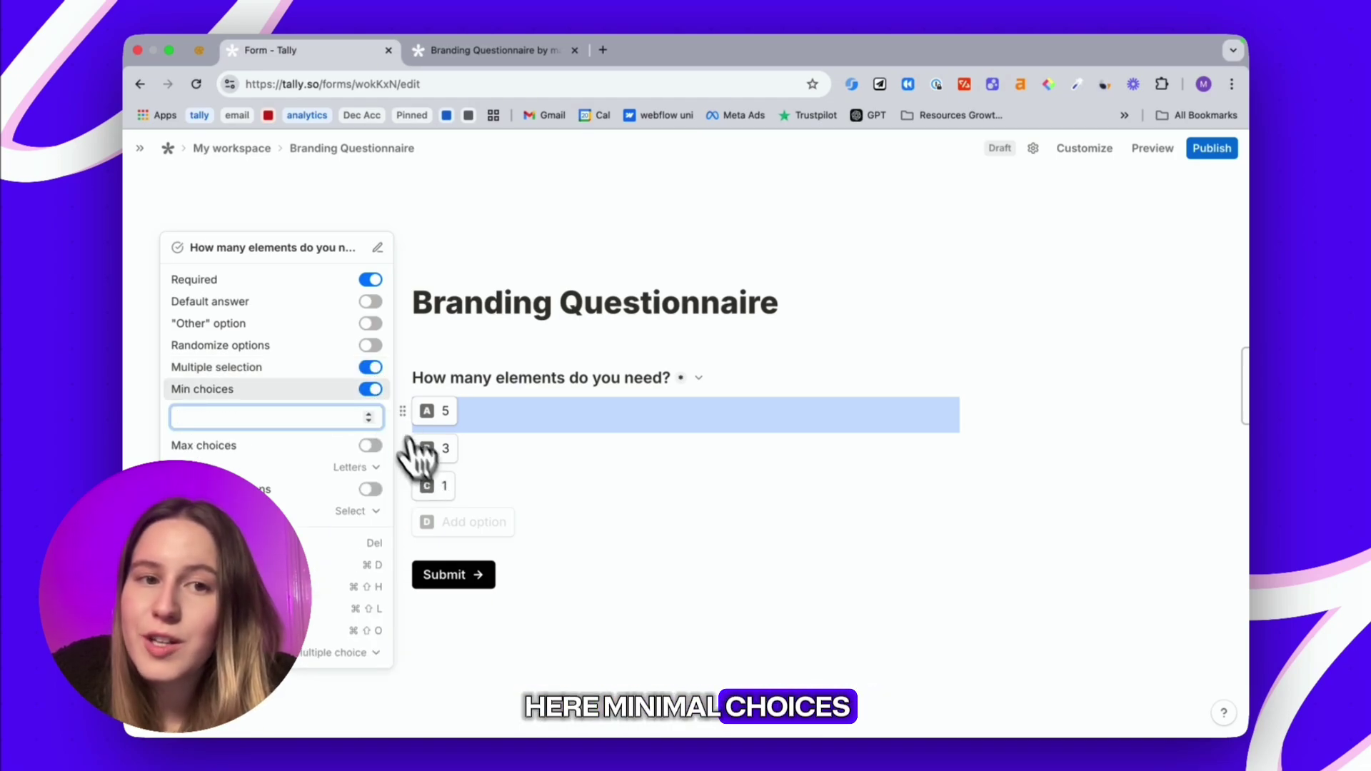
pyautogui.click(370, 389)
# Try Numbers as the badge style of the answer options and set it back to Letters
pyautogui.click(375, 433)
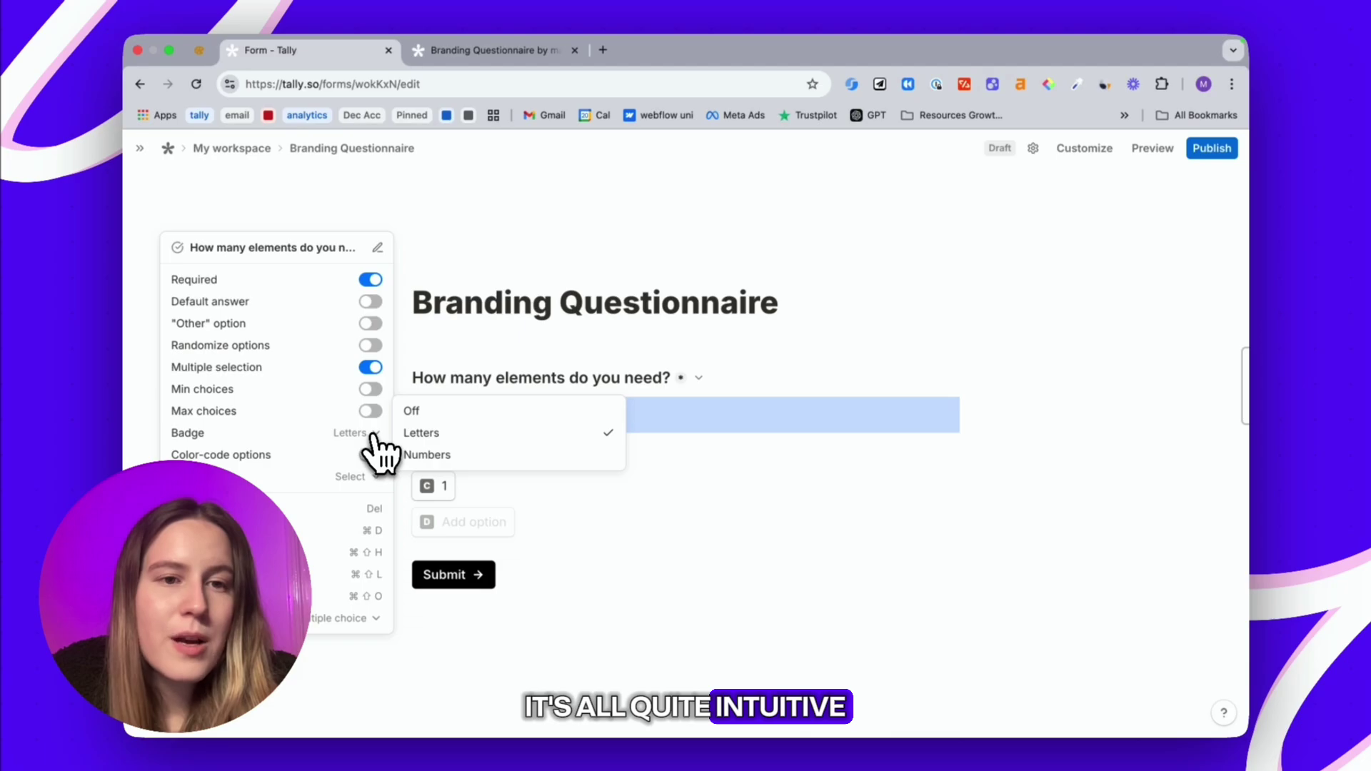
pyautogui.click(411, 455)
pyautogui.click(376, 434)
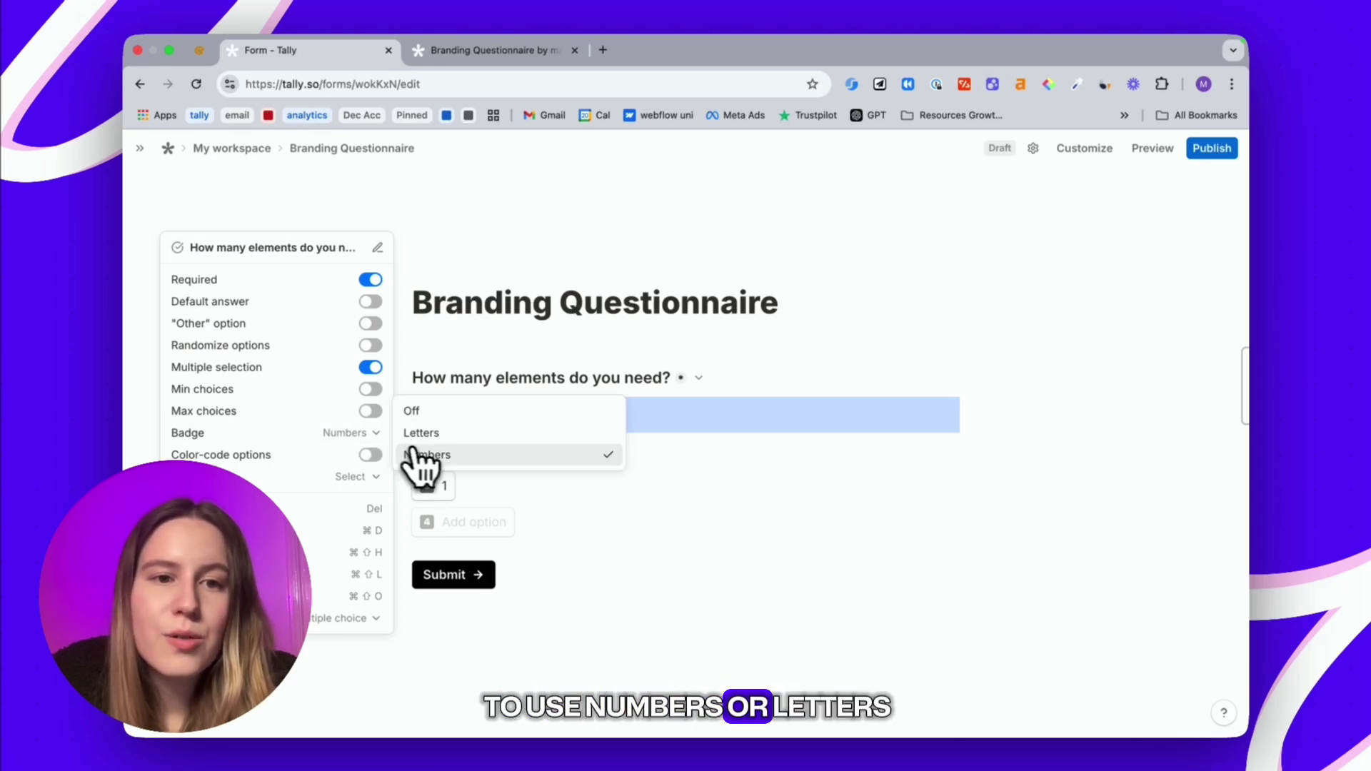
pyautogui.click(422, 432)
# Insert an email question reading "What's your email?", try it above the elements question, and place it below that question's options
pyautogui.click(385, 380)
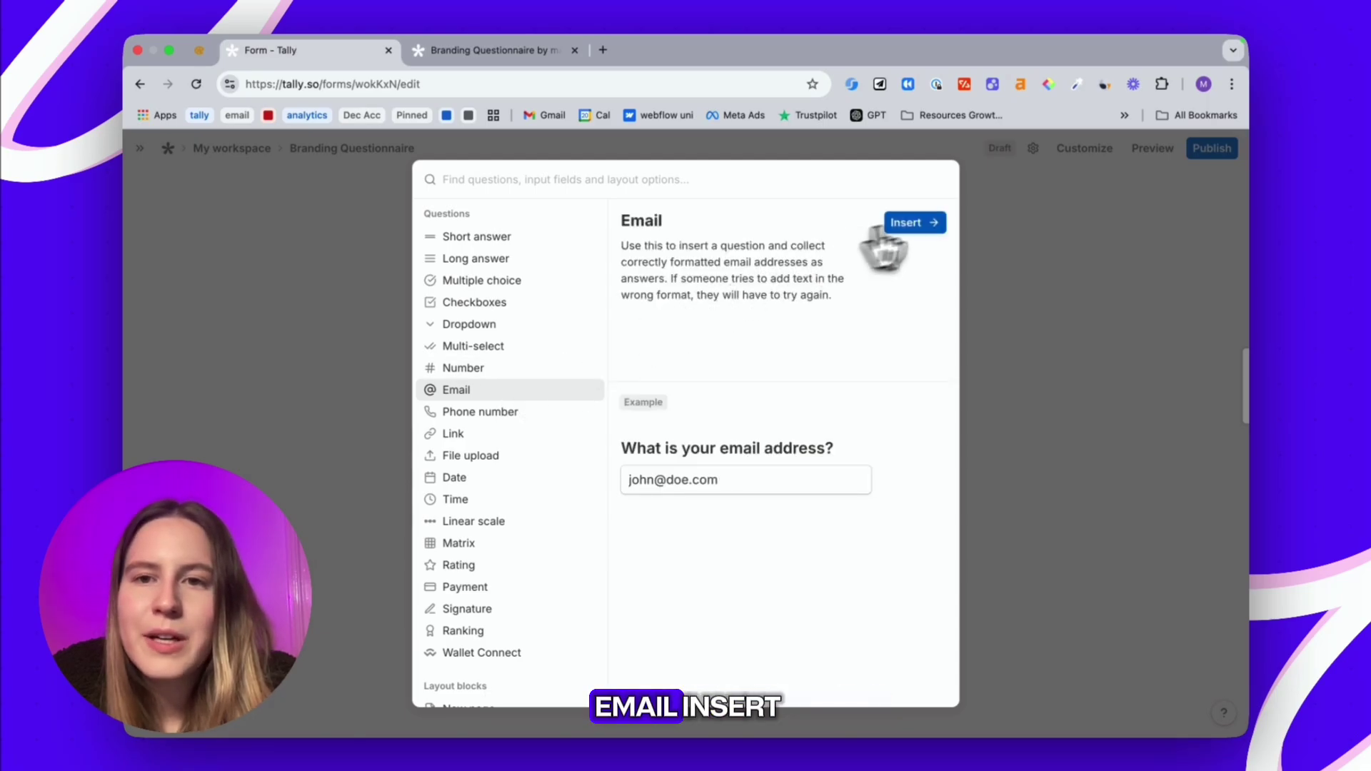
pyautogui.click(921, 223)
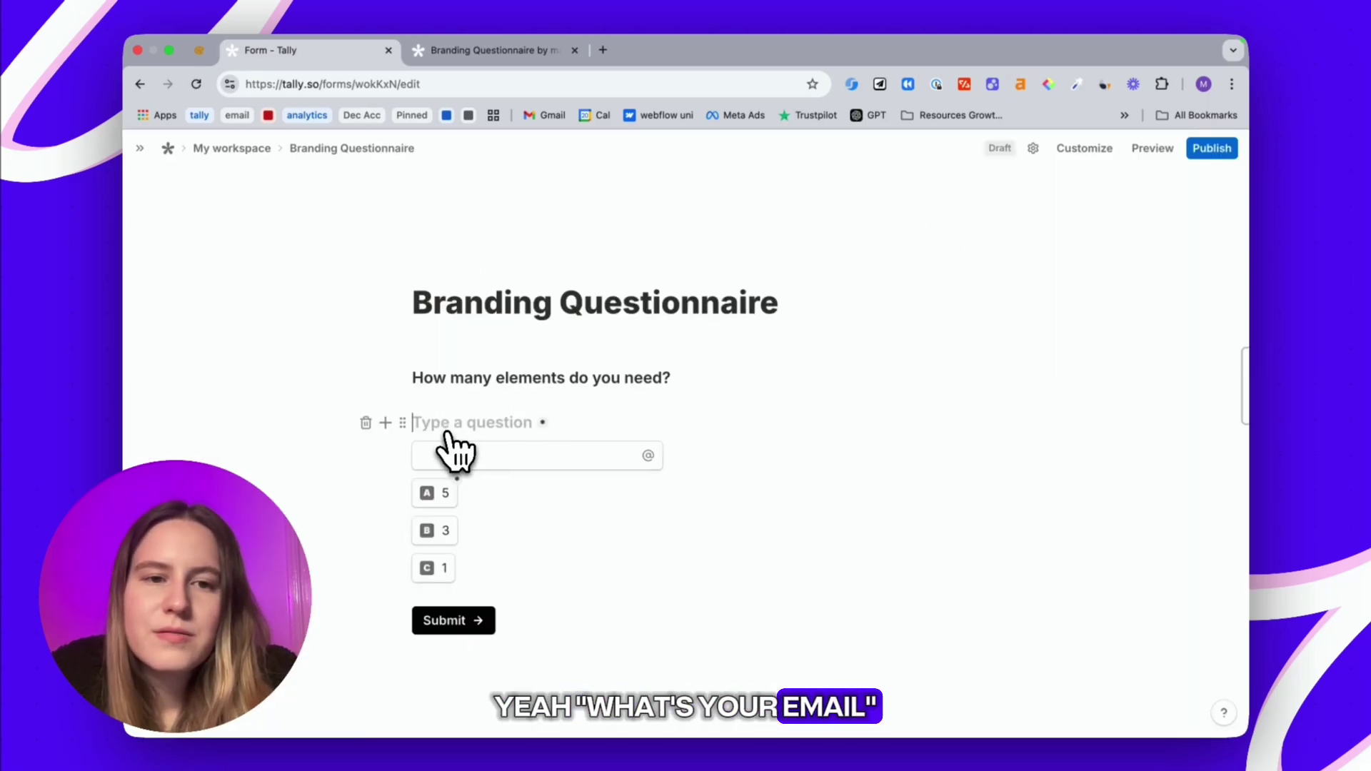
pyautogui.write("What's your email?")
pyautogui.moveTo(403, 422); pyautogui.dragTo(428, 331)
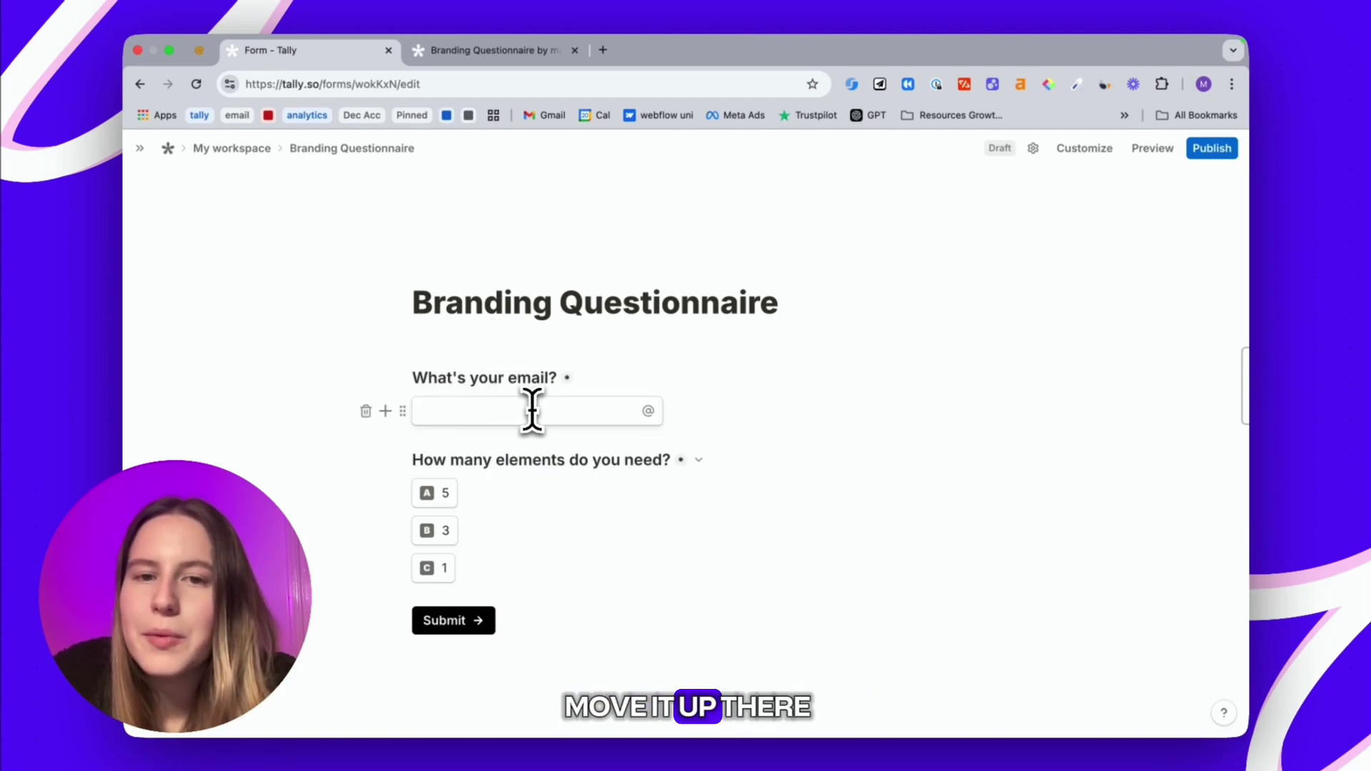
pyautogui.moveTo(402, 411); pyautogui.dragTo(529, 545)
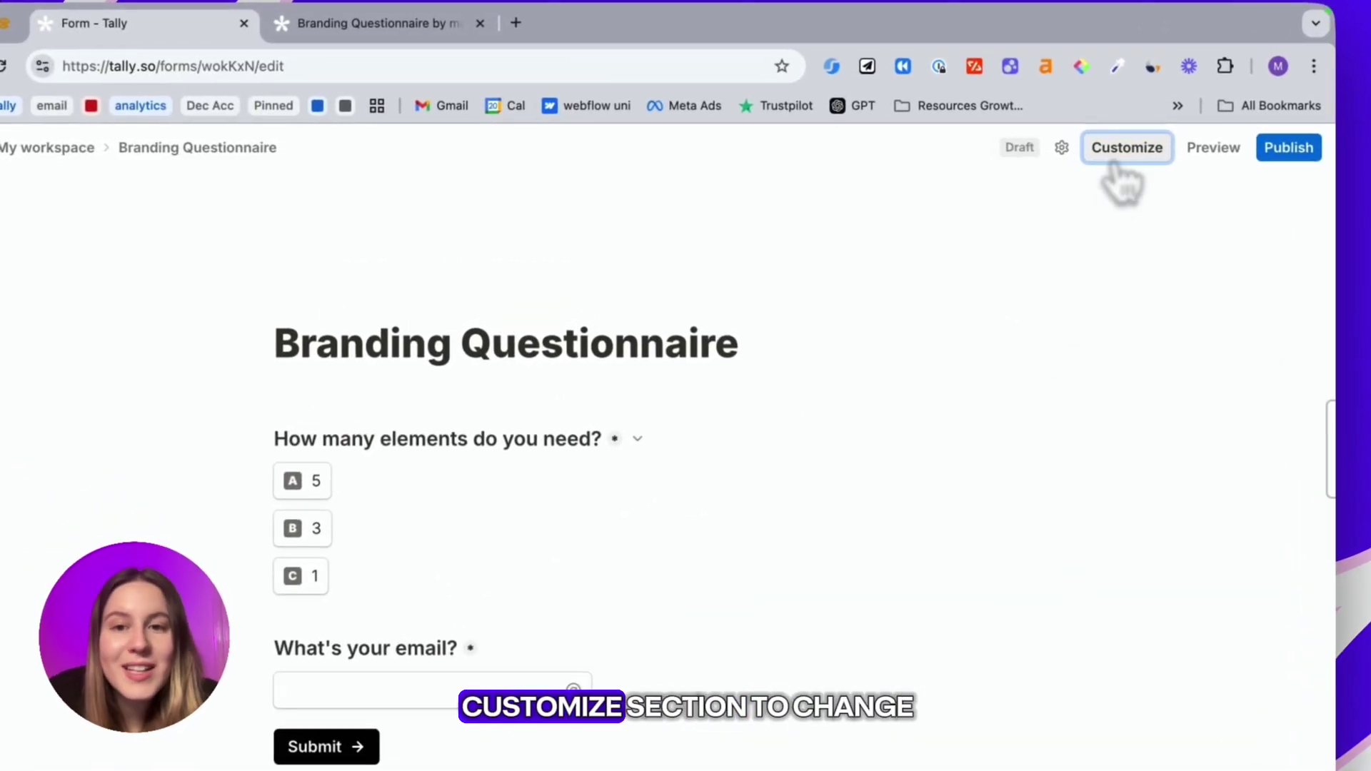
# Open the form's design customization and switch the theme to Dark
pyautogui.click(1112, 165)
pyautogui.click(1129, 218)
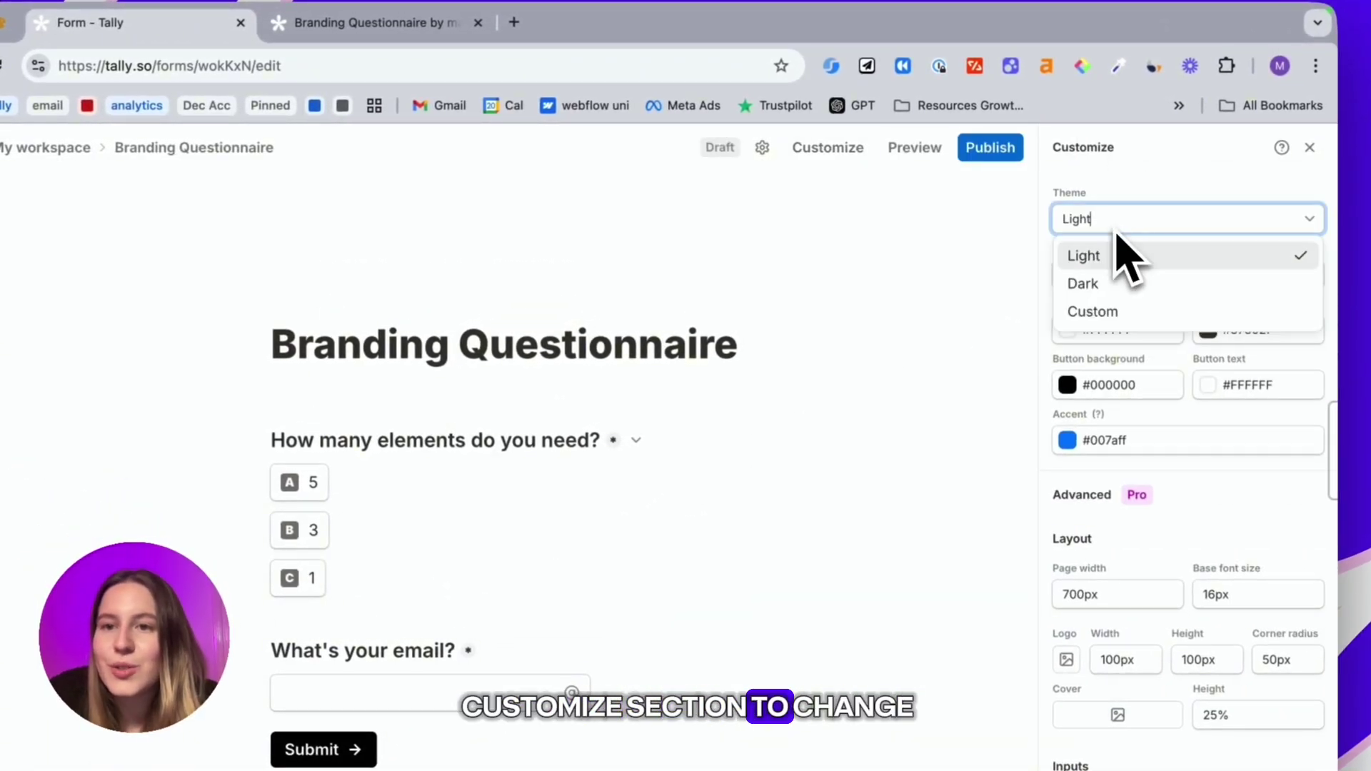
pyautogui.click(1124, 291)
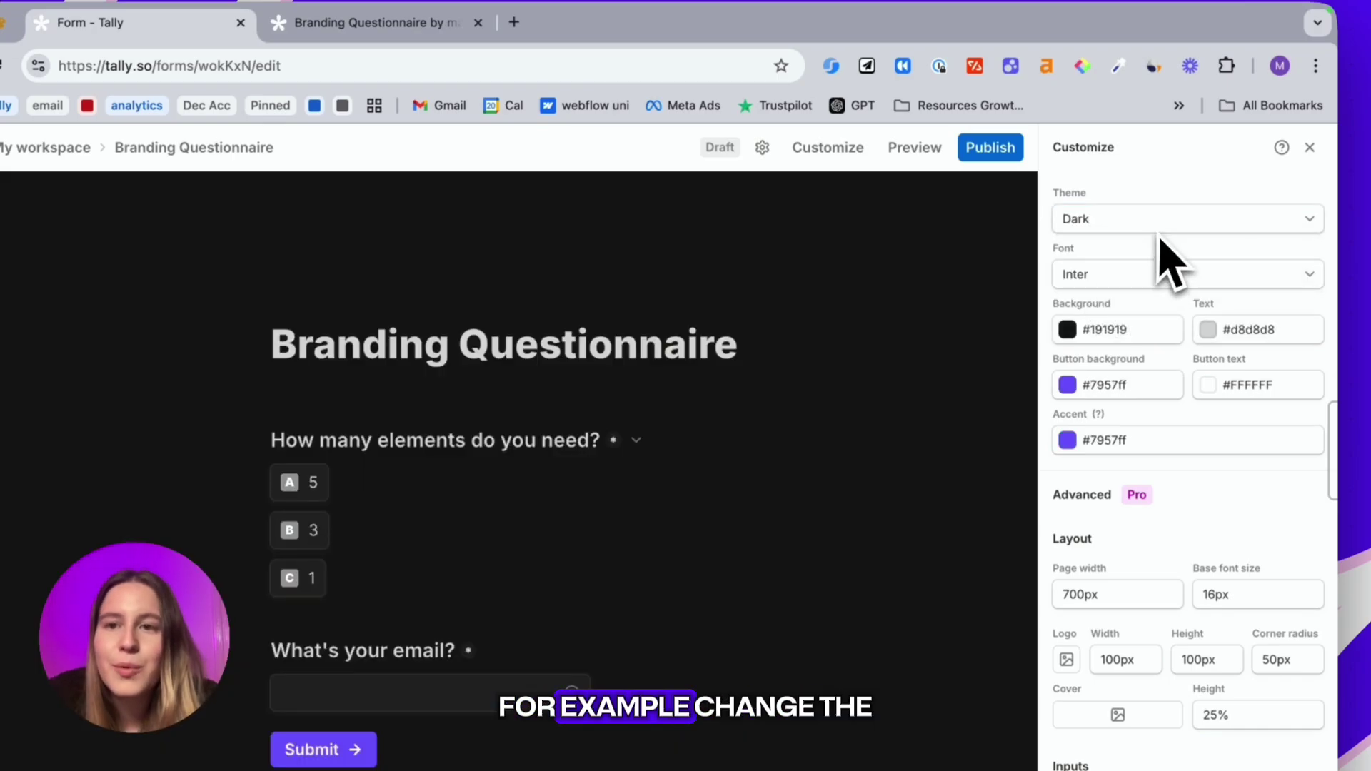
# Try the Roboto font for the form and choose Poppins instead
pyautogui.click(1105, 275)
pyautogui.click(1140, 339)
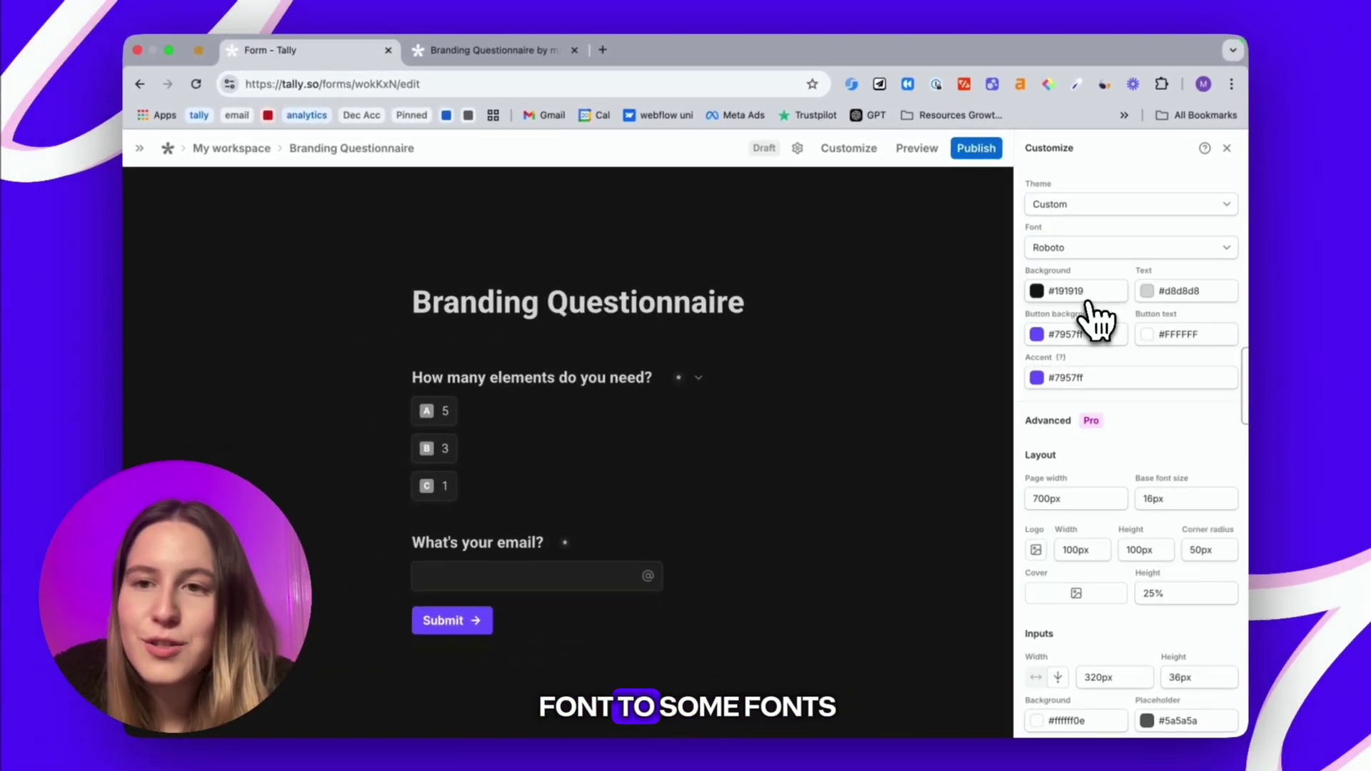
pyautogui.click(1091, 250)
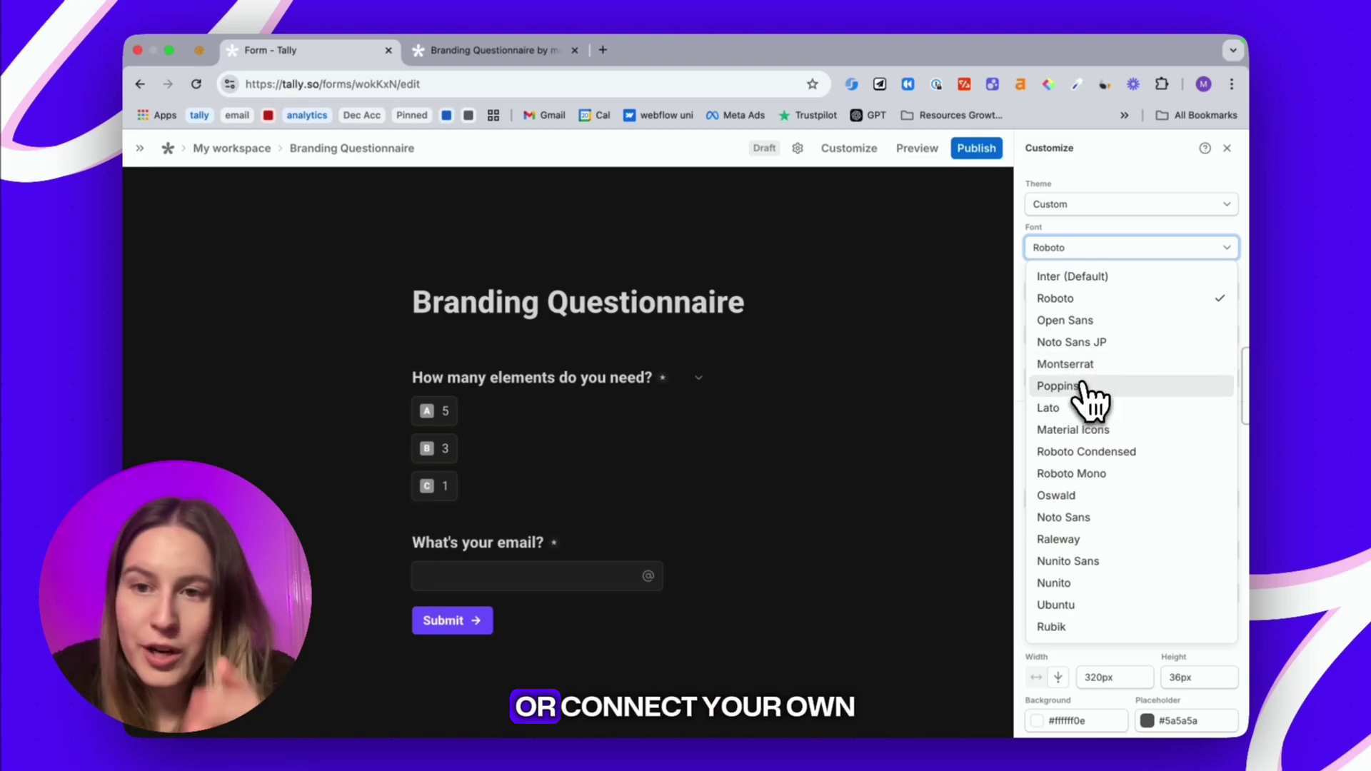
pyautogui.click(1084, 386)
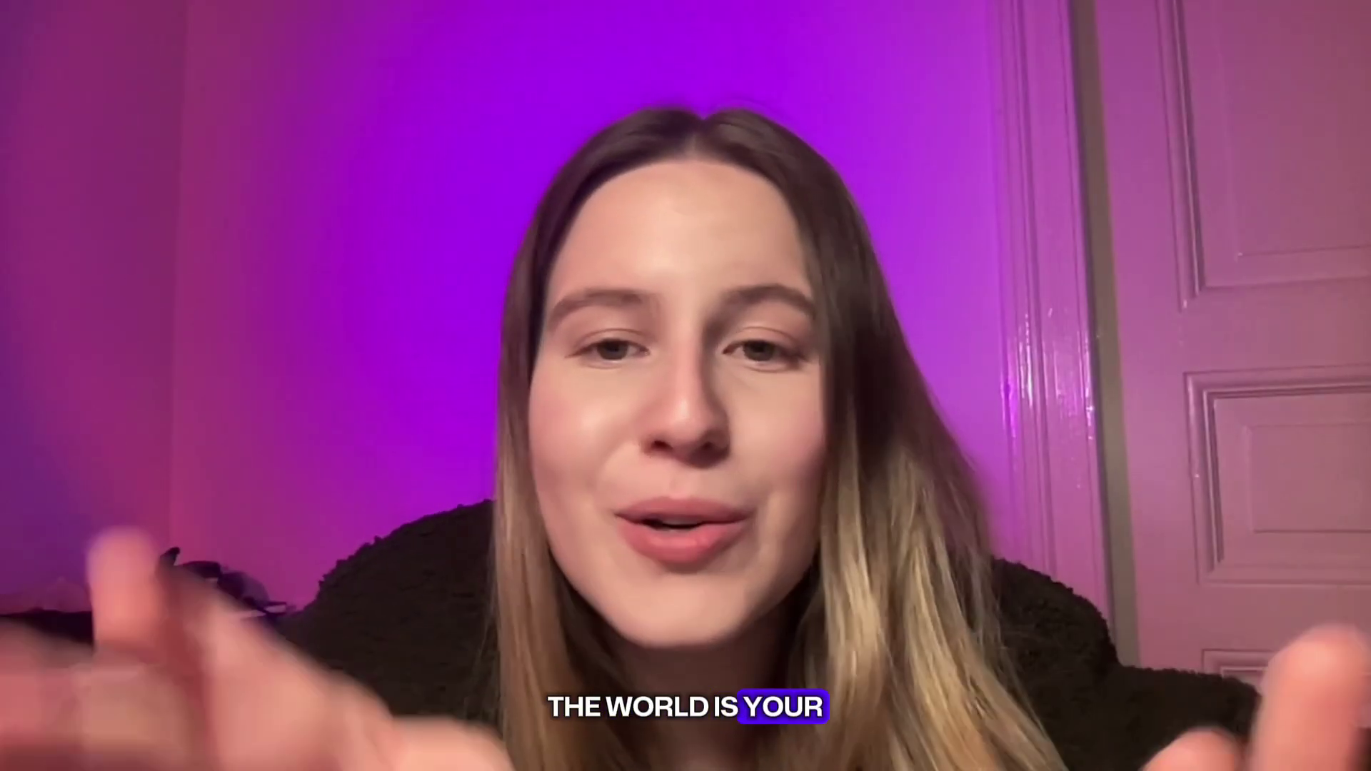